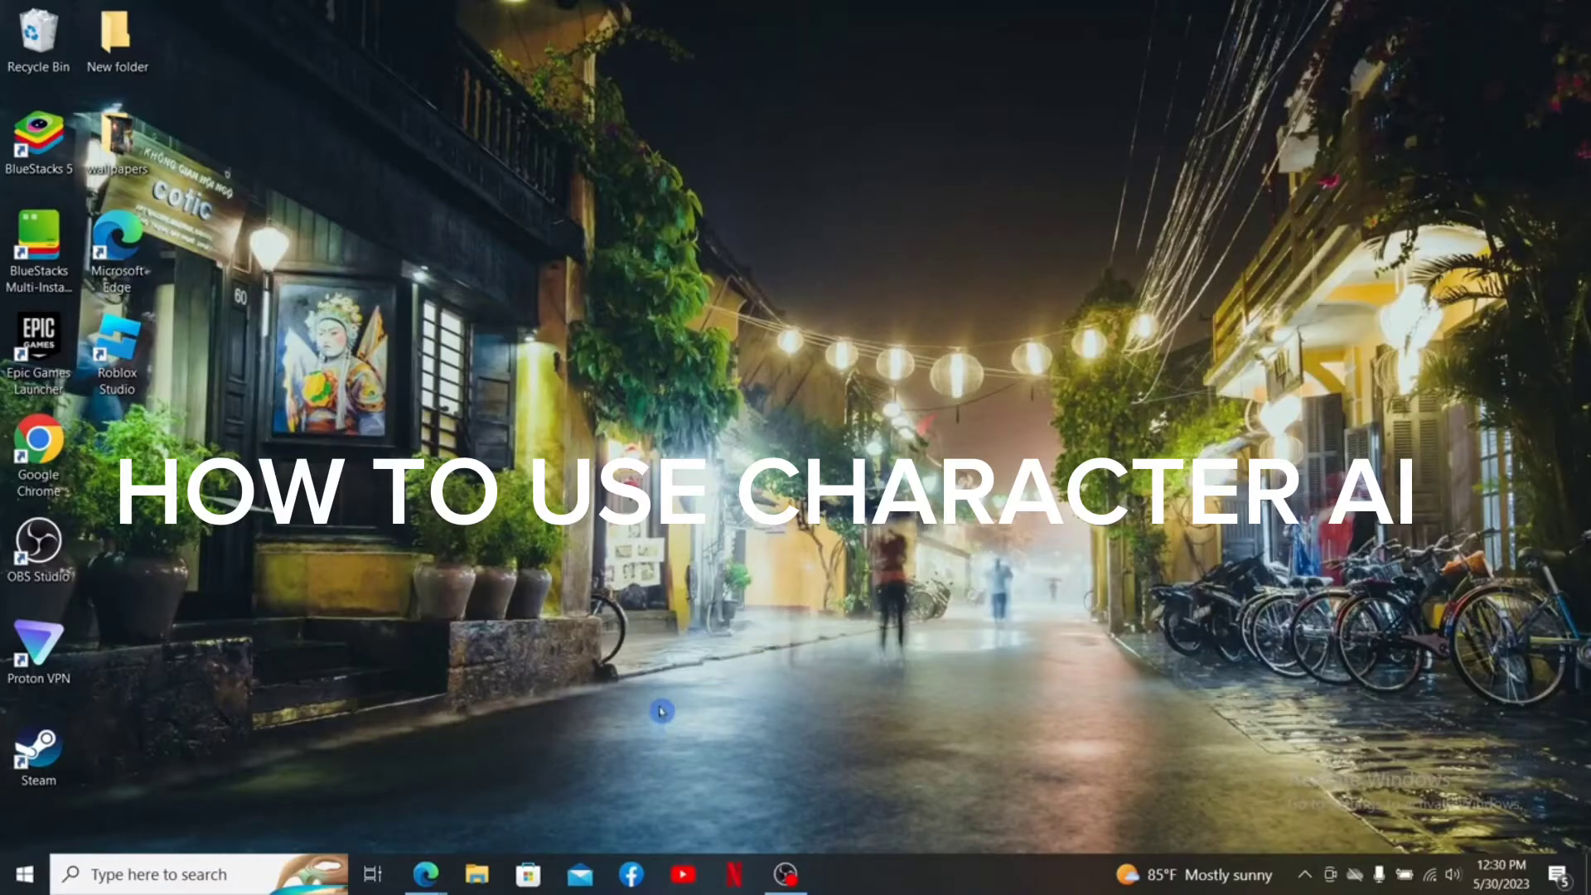
Launch Microsoft Edge from the taskbar on a new tab
left_click(1477, 16)
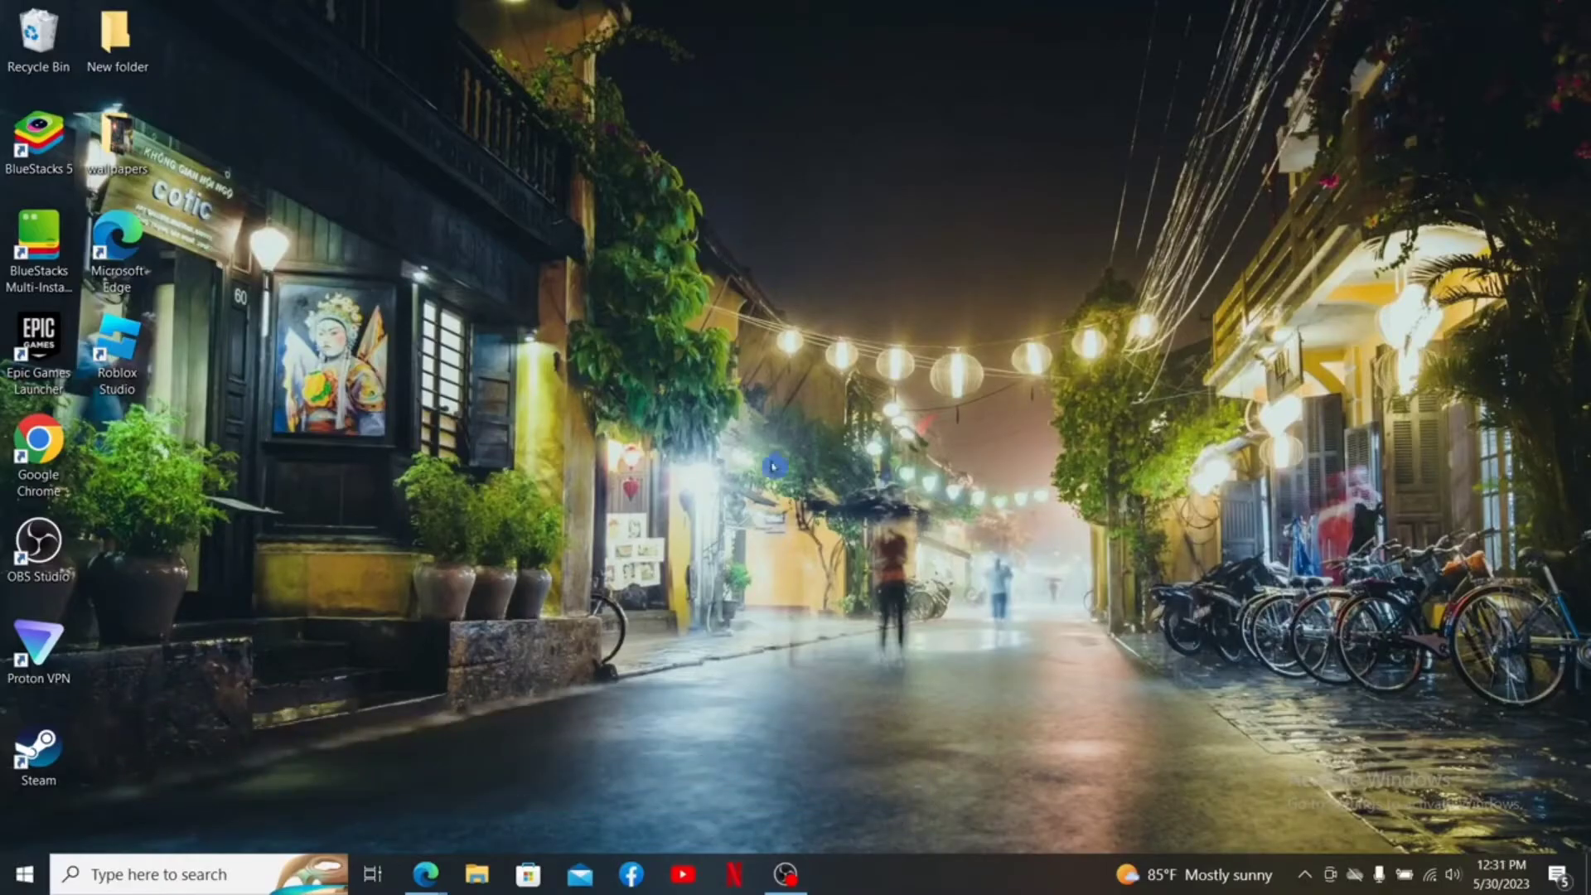
Go to character.ai in Edge using the address bar's autocomplete suggestion
left_click(425, 874)
type("character.ai")
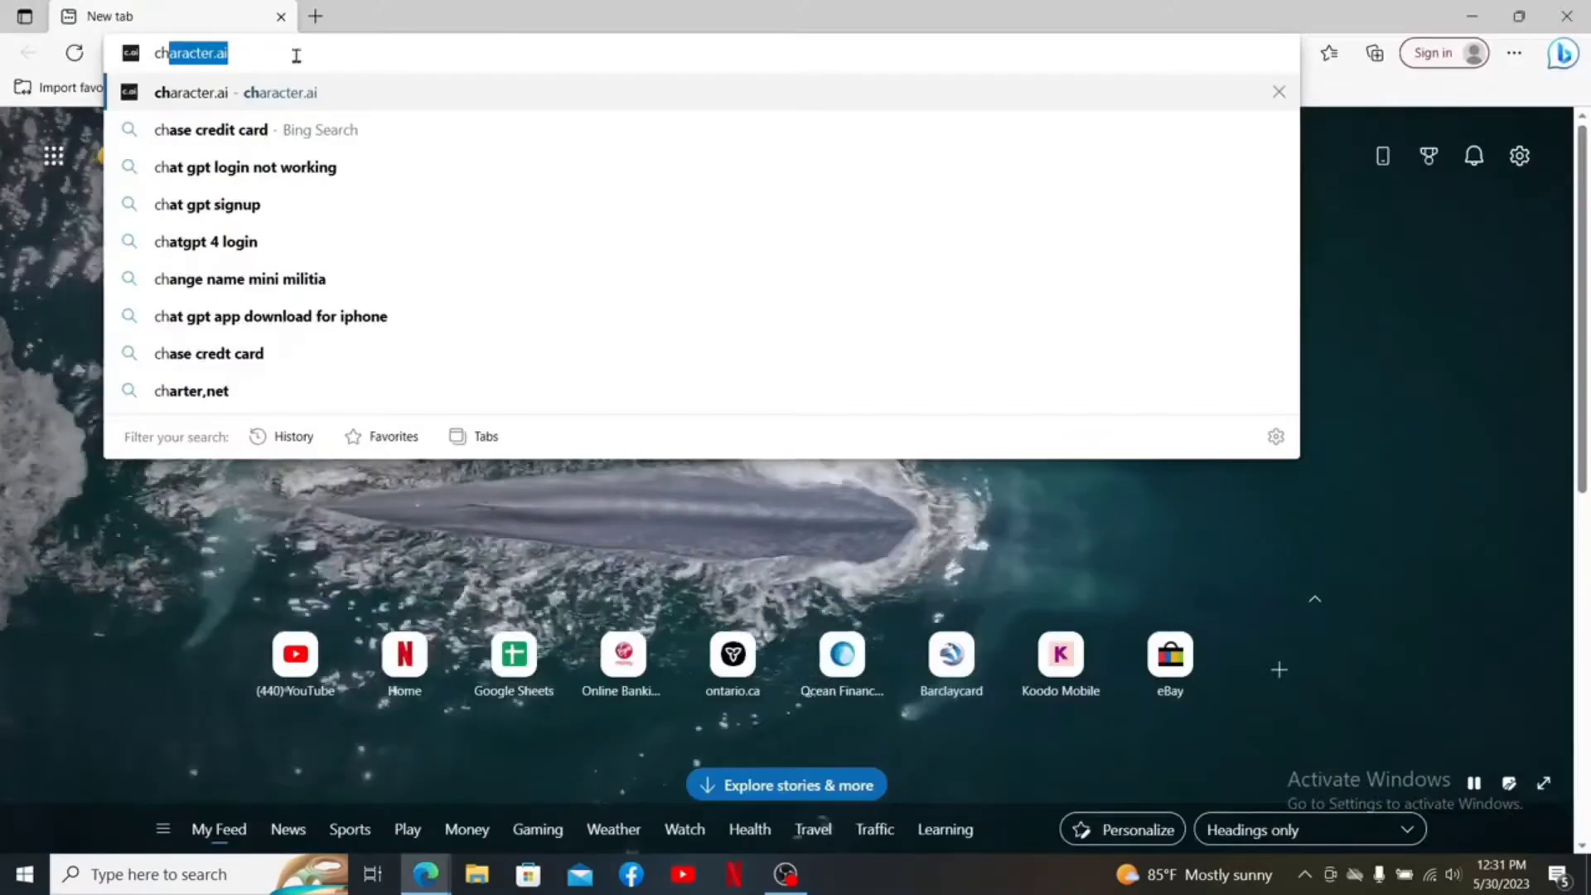
key("Right")
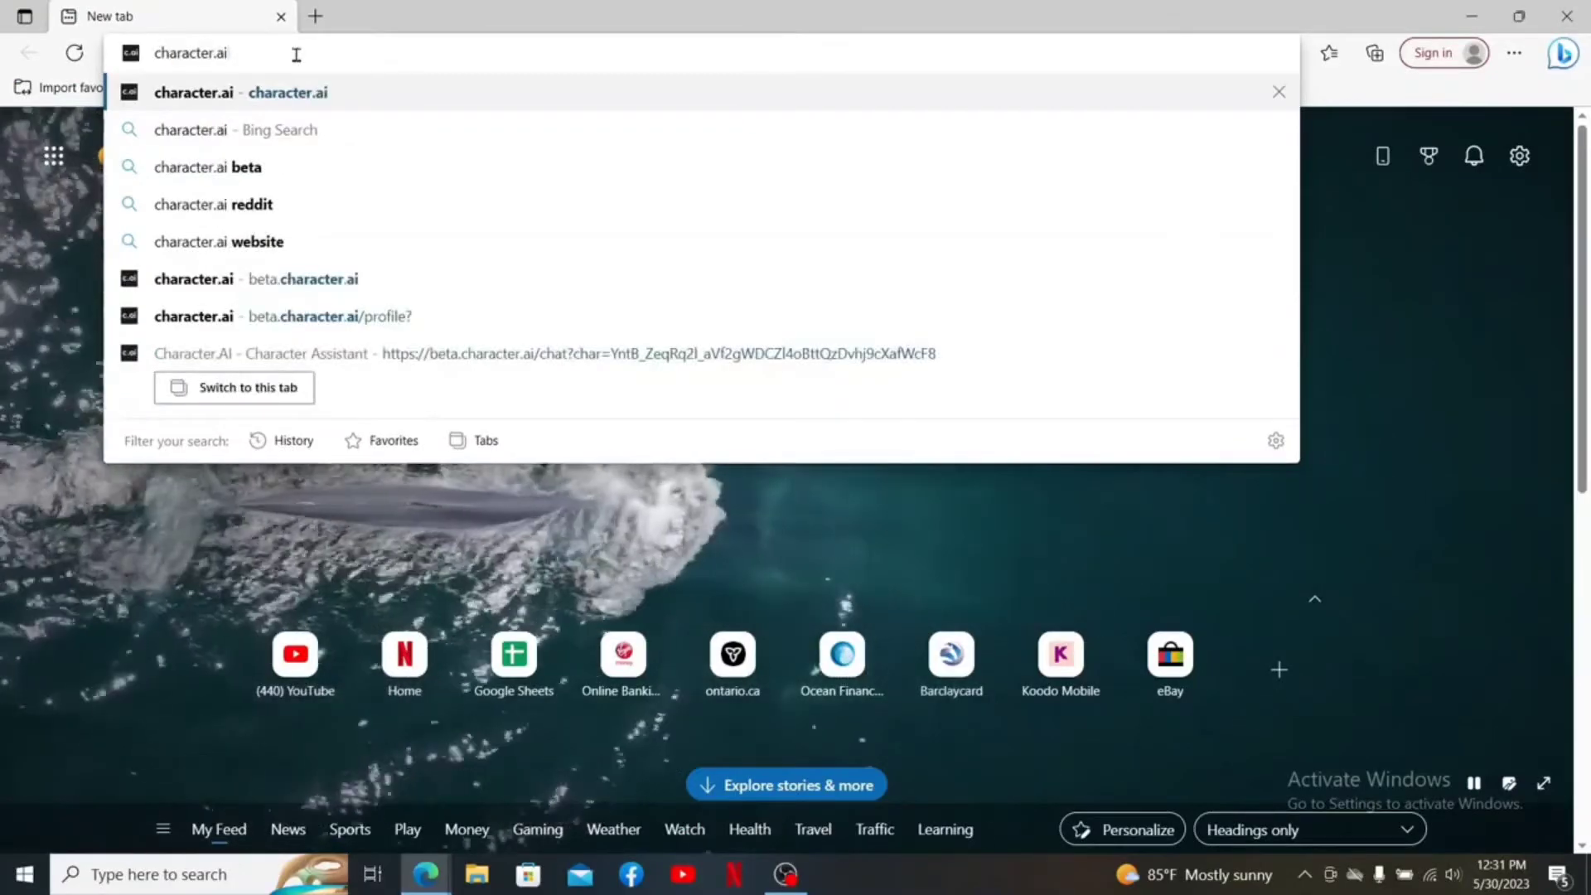
key("Return")
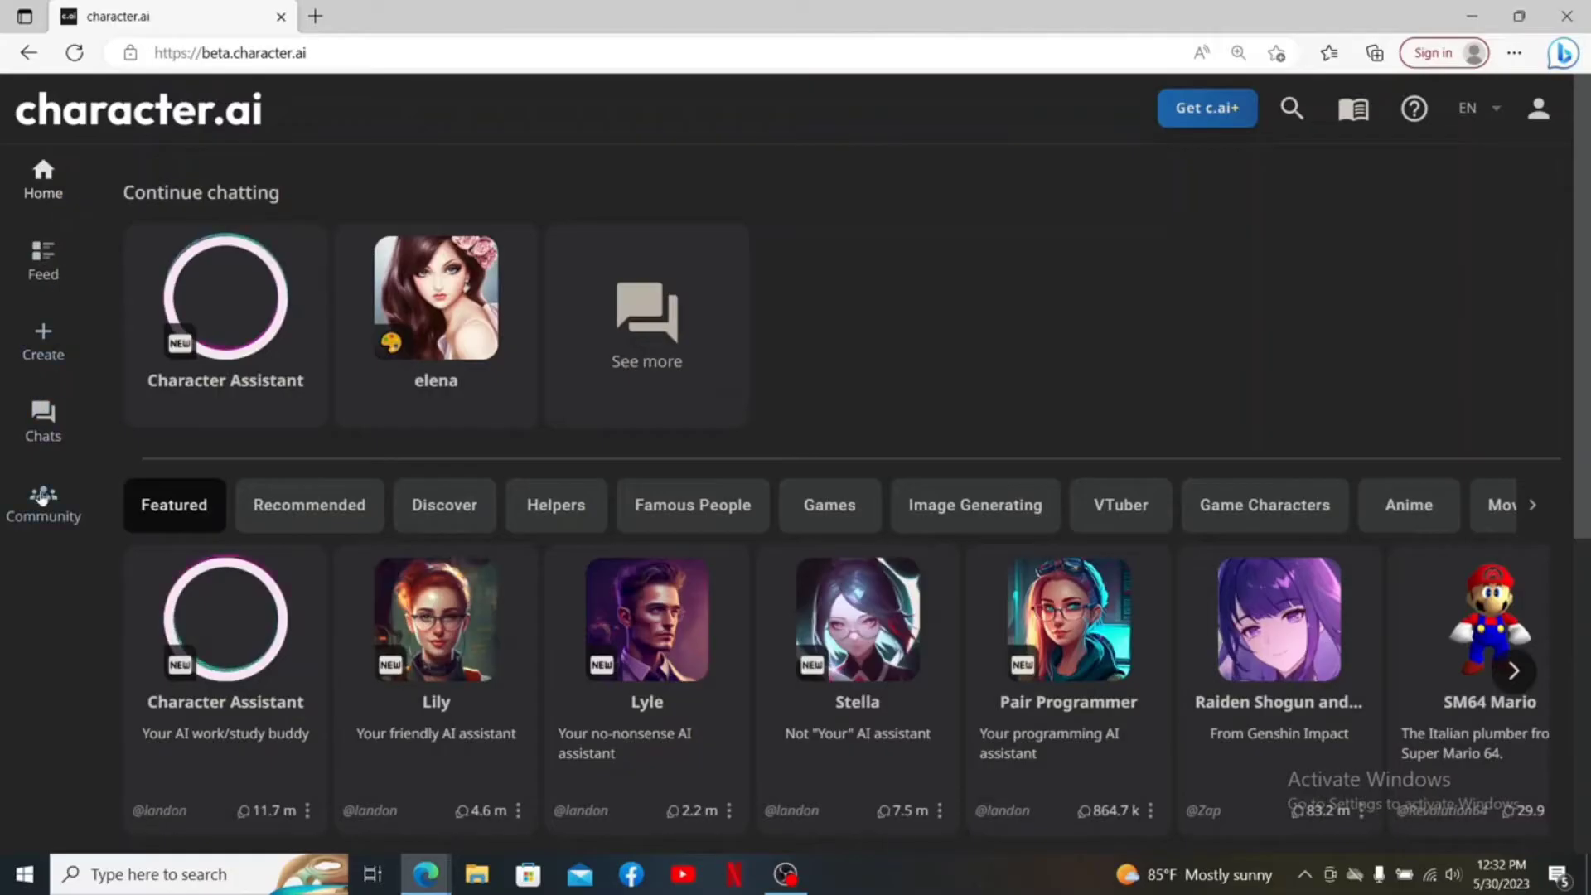
Start a new character and fill in its name and a self-introducing greeting
left_click(52, 349)
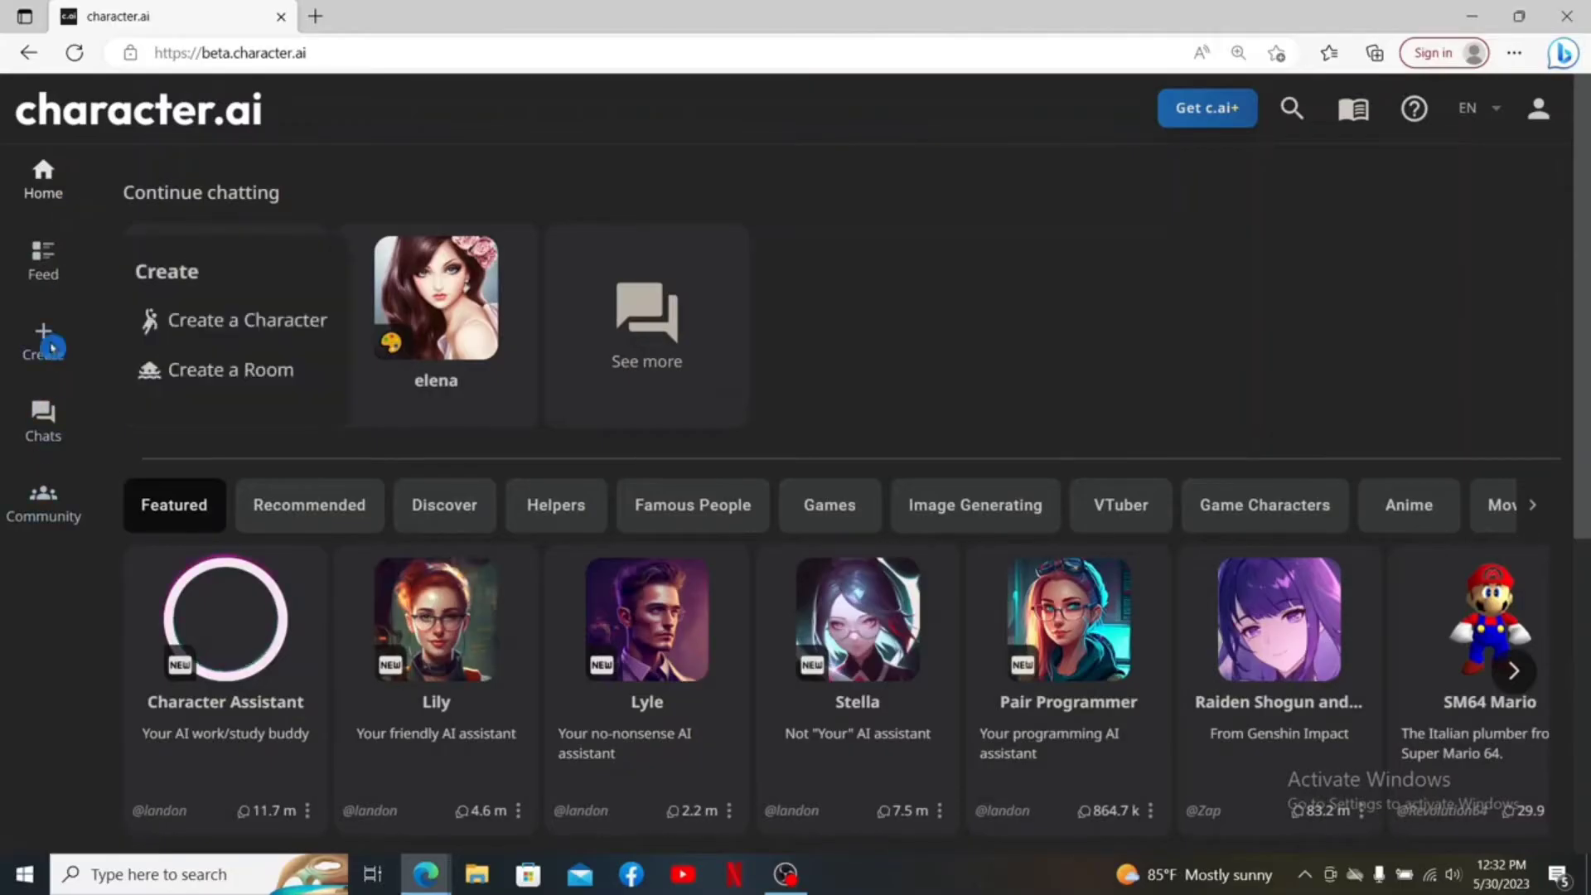
left_click(262, 325)
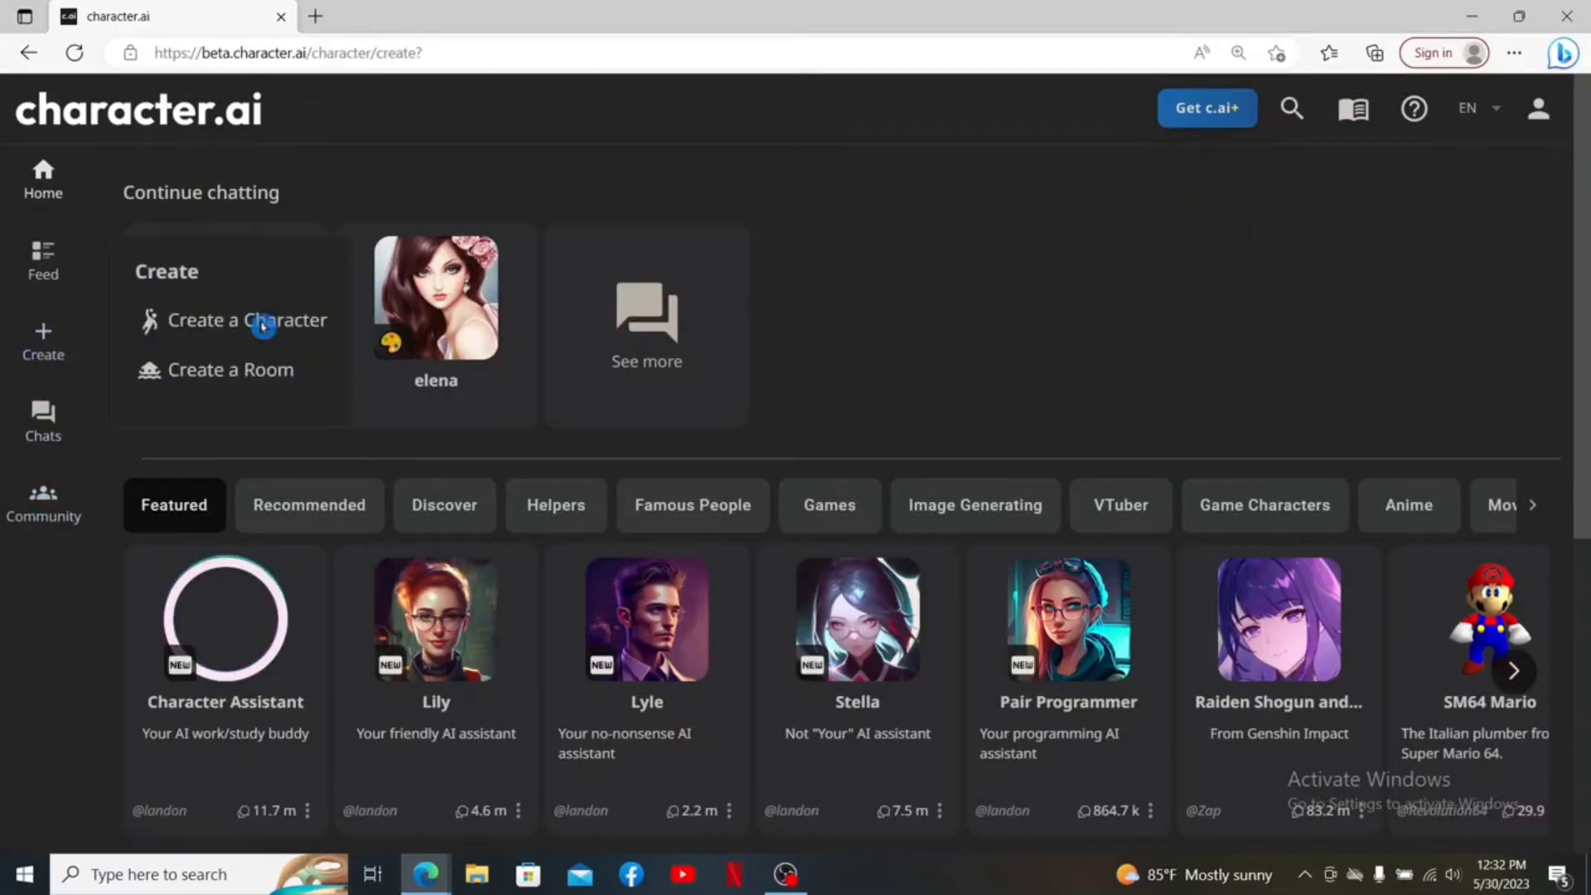
left_click(431, 273)
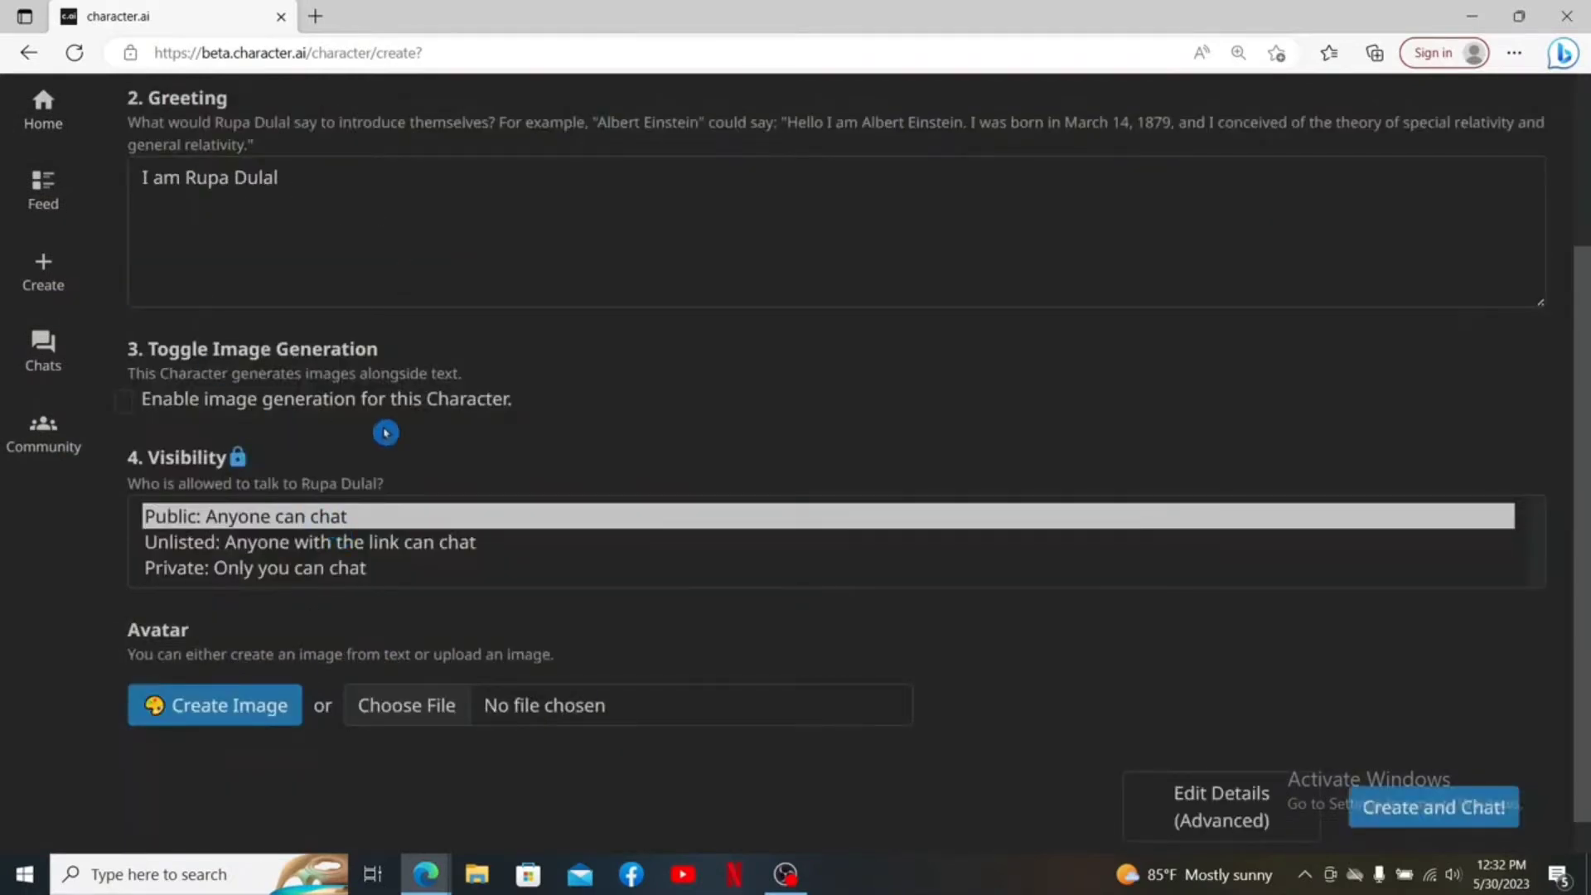
scroll(410, 430, "down", 1)
scroll(410, 430, "up", 1)
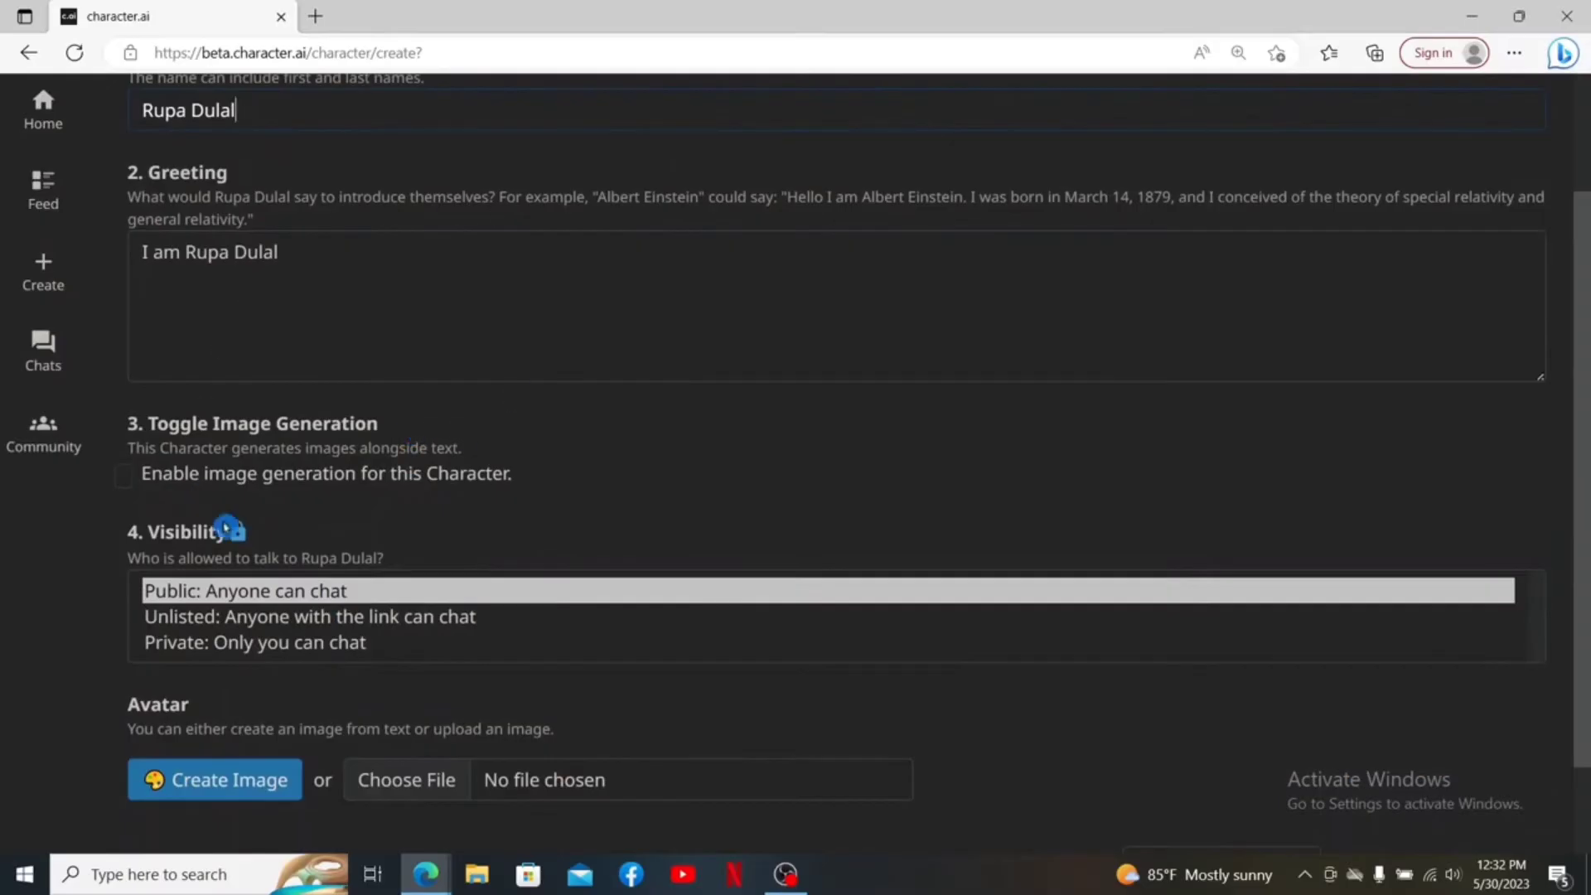
scroll(797, 520, "down", 1)
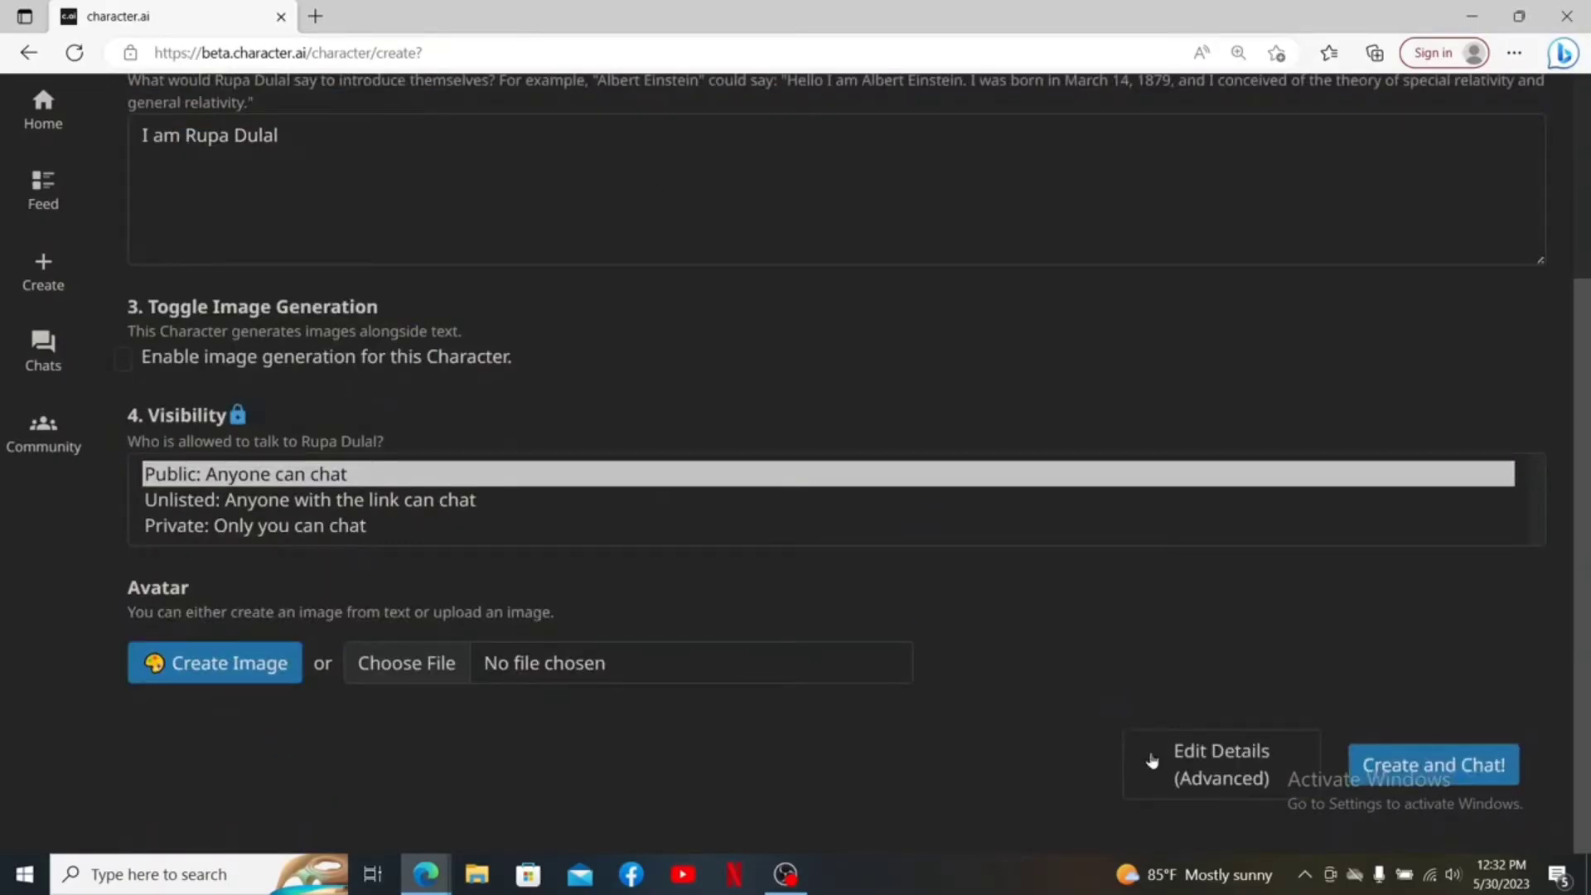
In the advanced details, set the character voice to Anime Girl (F) (en-US) and preview it
left_click(1226, 769)
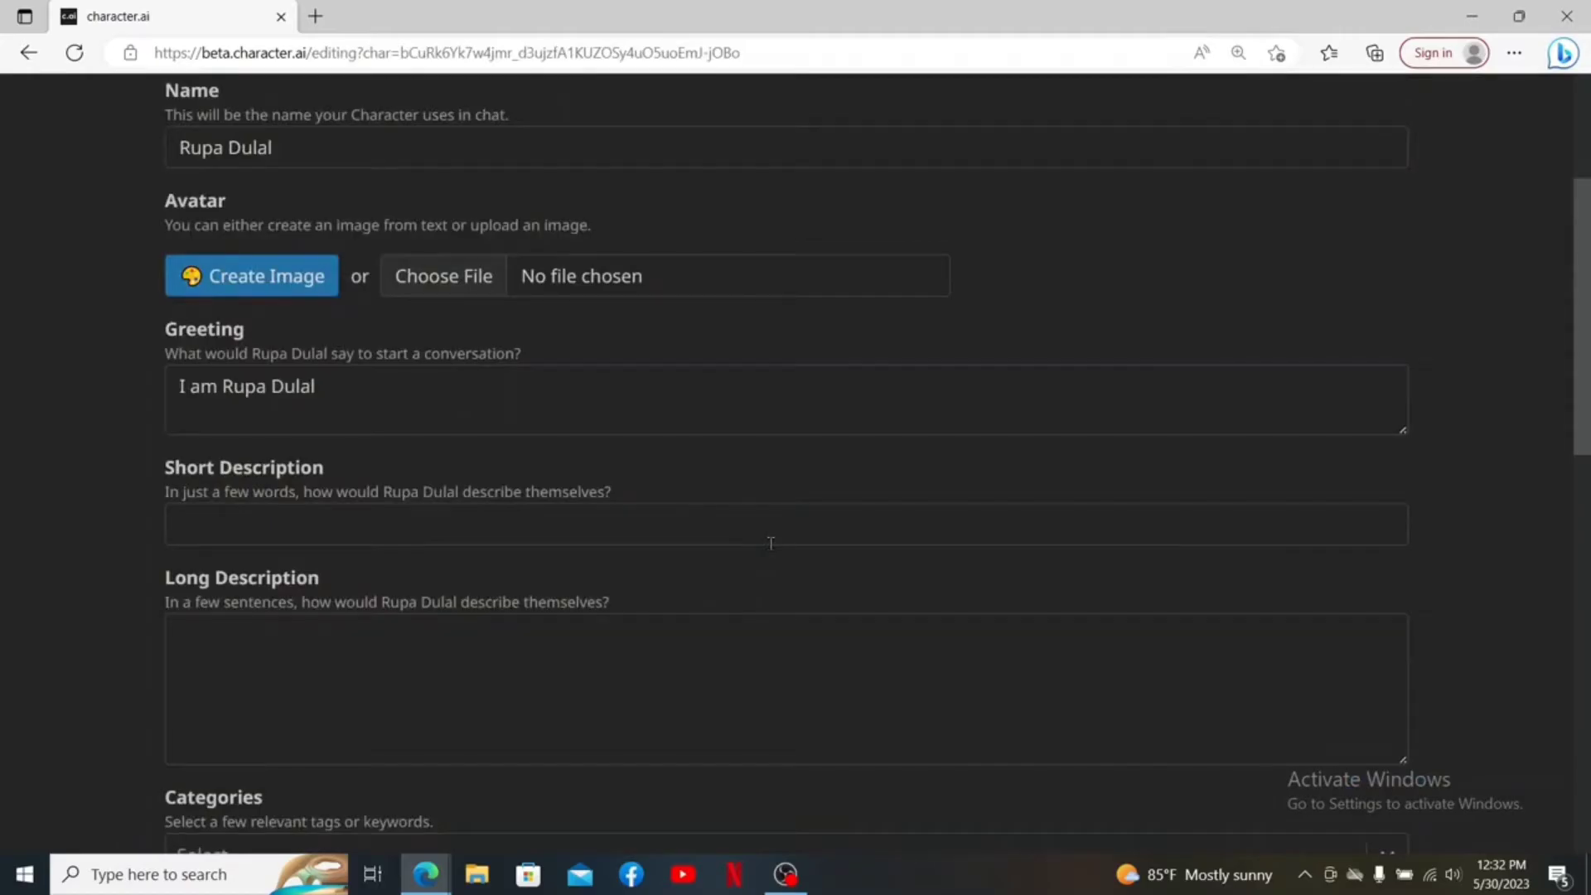
scroll(379, 576, "down", 7)
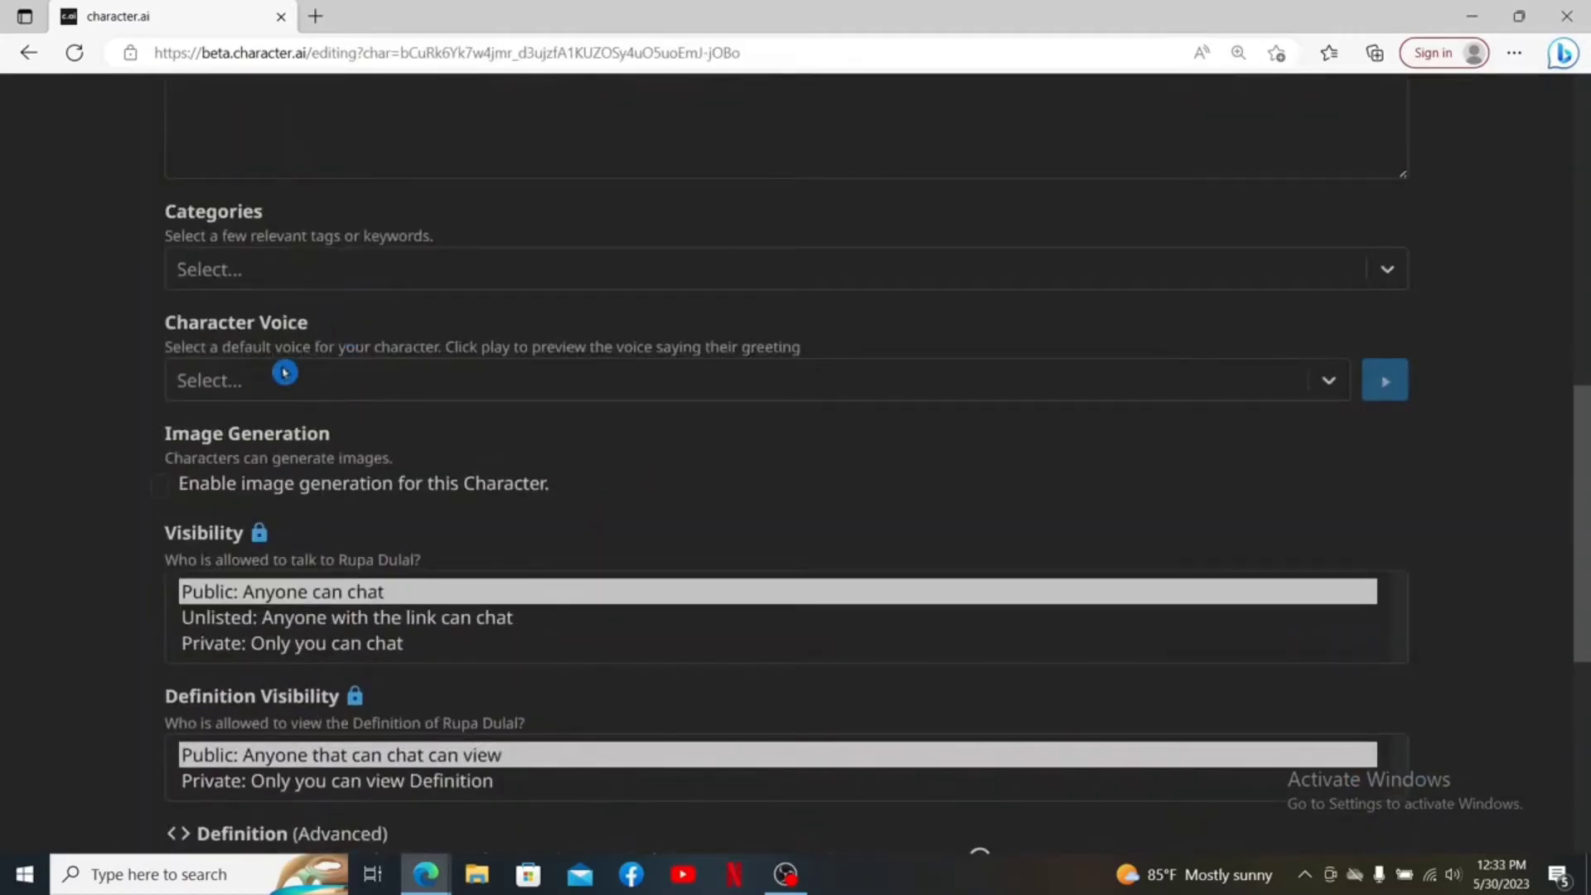
left_click(1329, 382)
scroll(1324, 381, "down", 1)
left_click(1322, 380)
left_click(1319, 378)
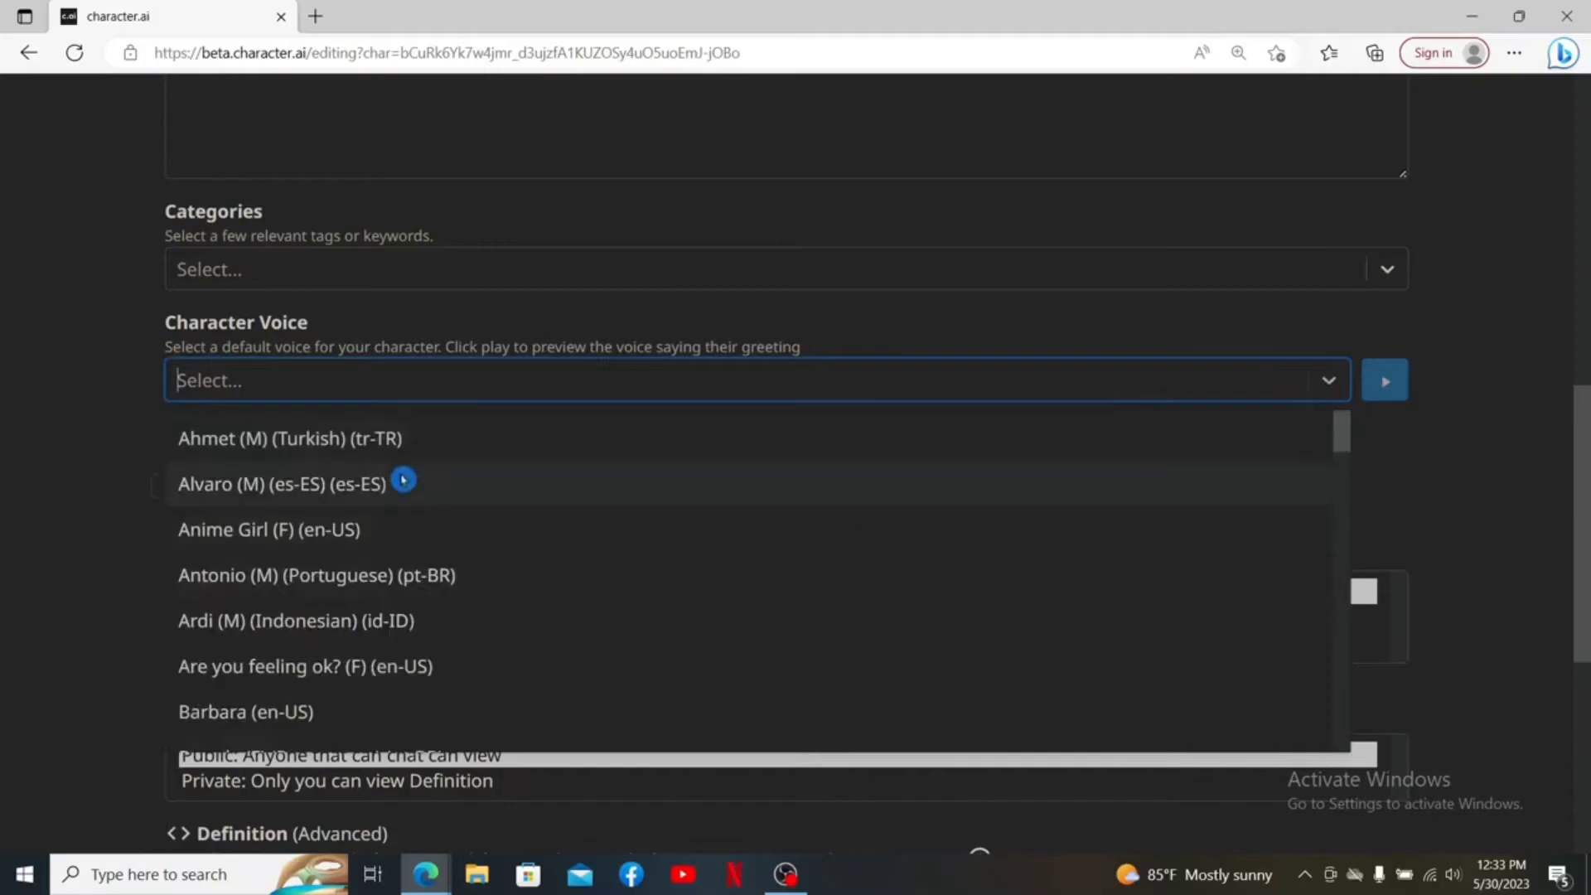
left_click(304, 540)
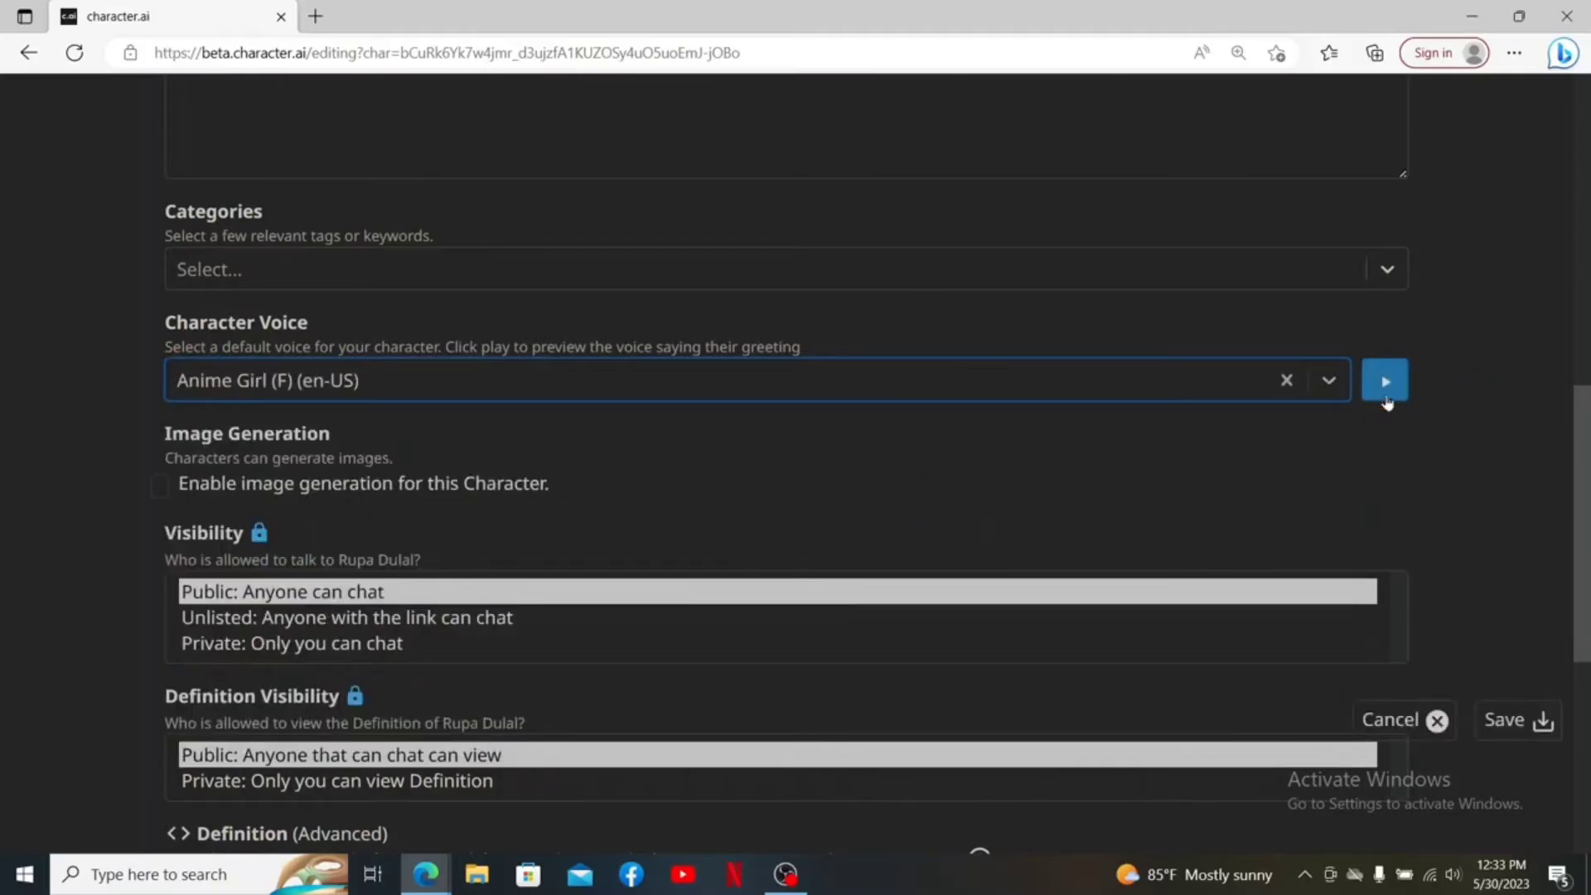
left_click(1388, 391)
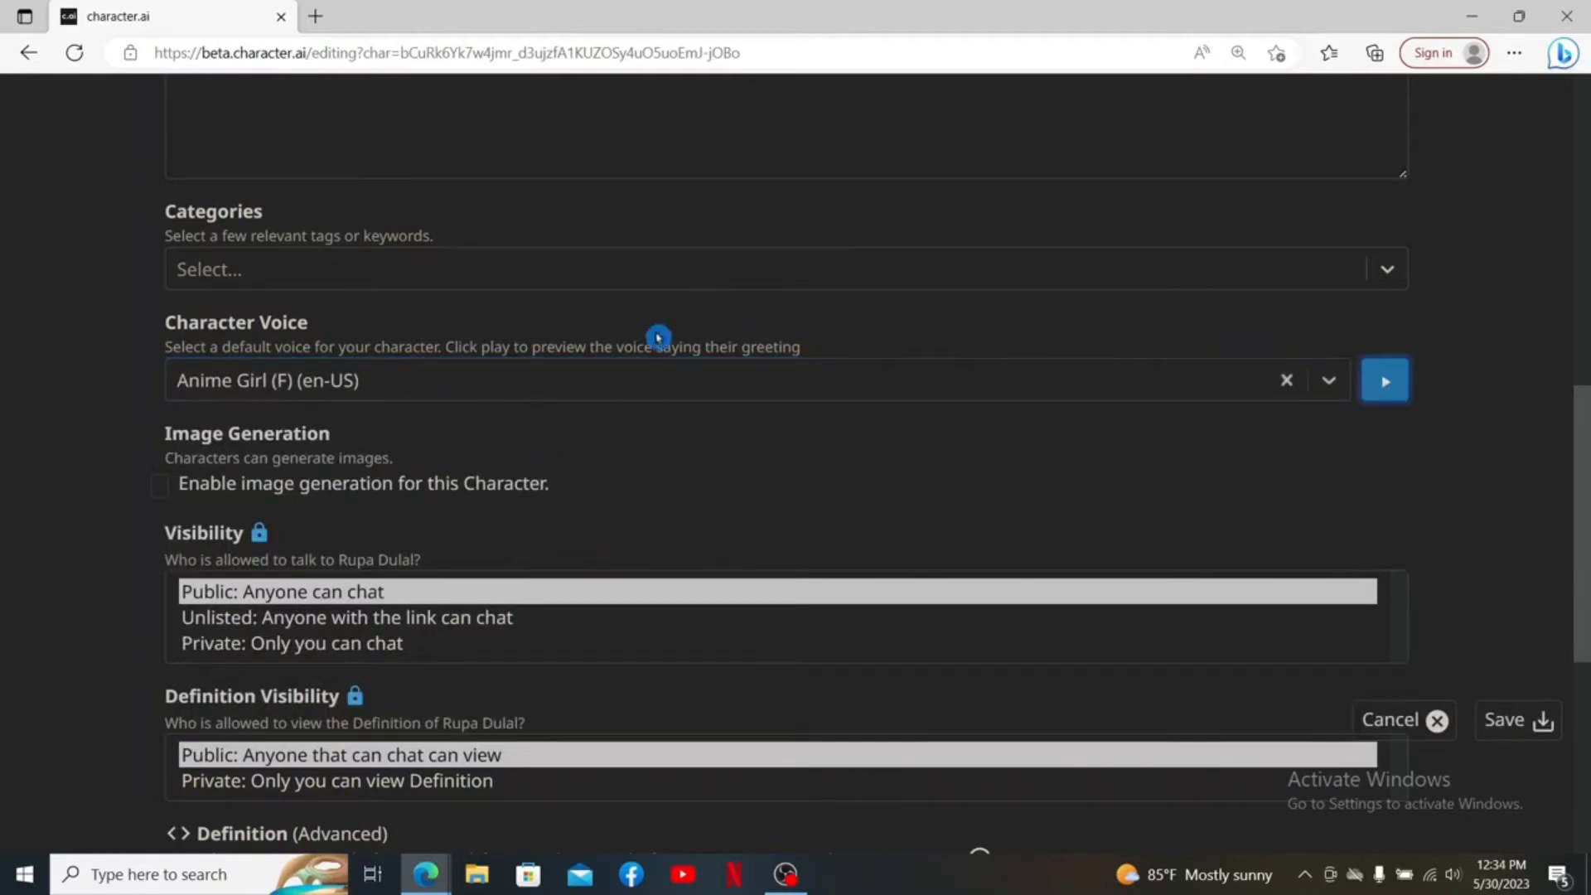
scroll(736, 456, "down", 6)
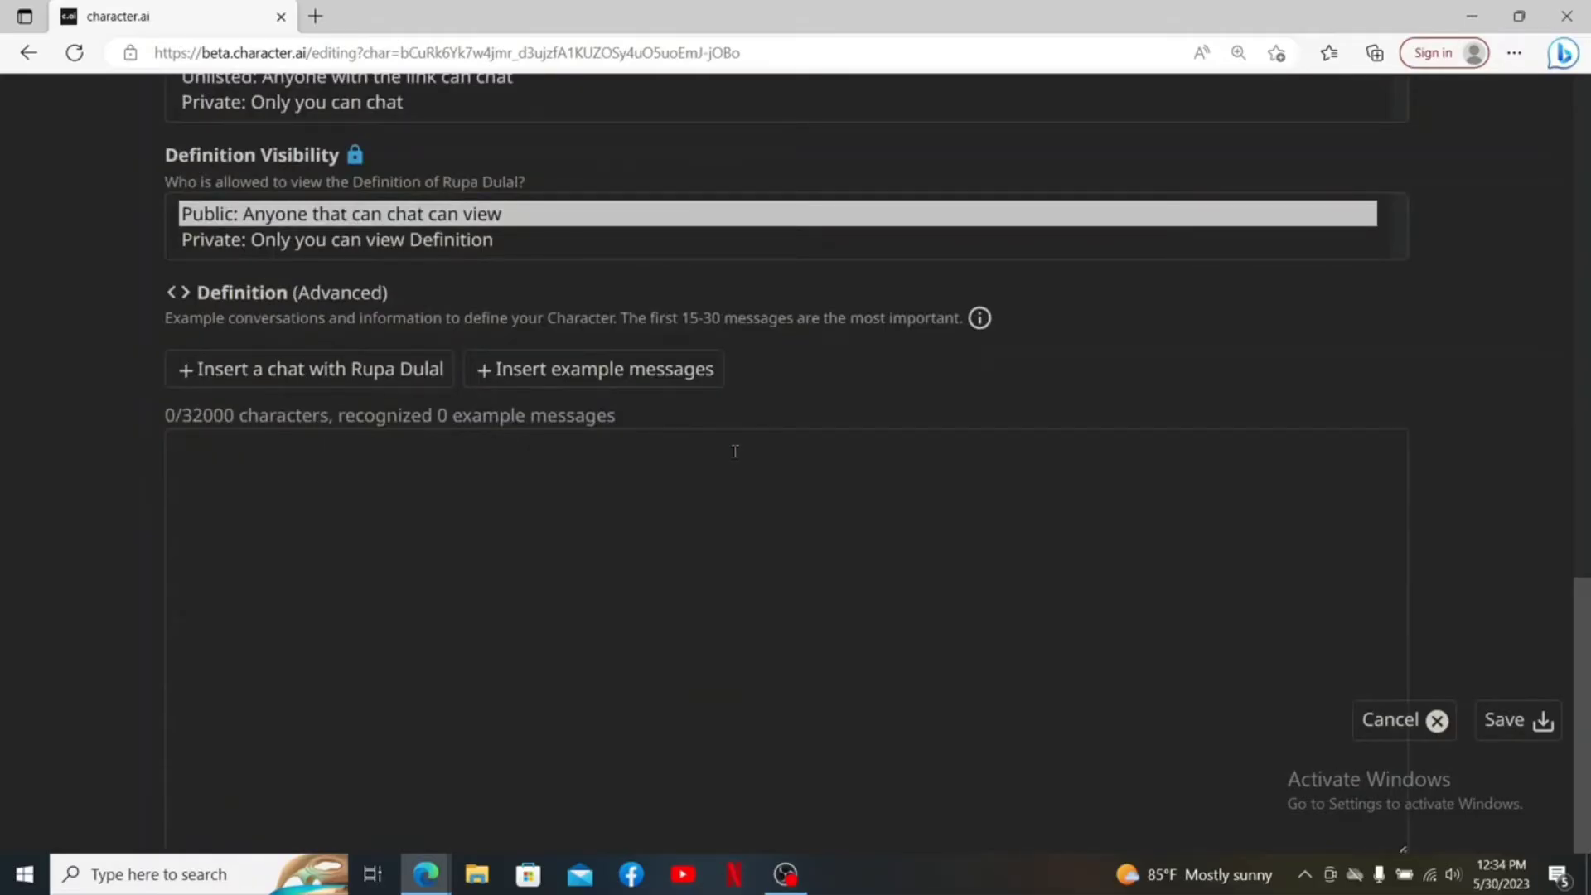
Save and create the test character, then enable Character Voice in its chat
left_click(1524, 746)
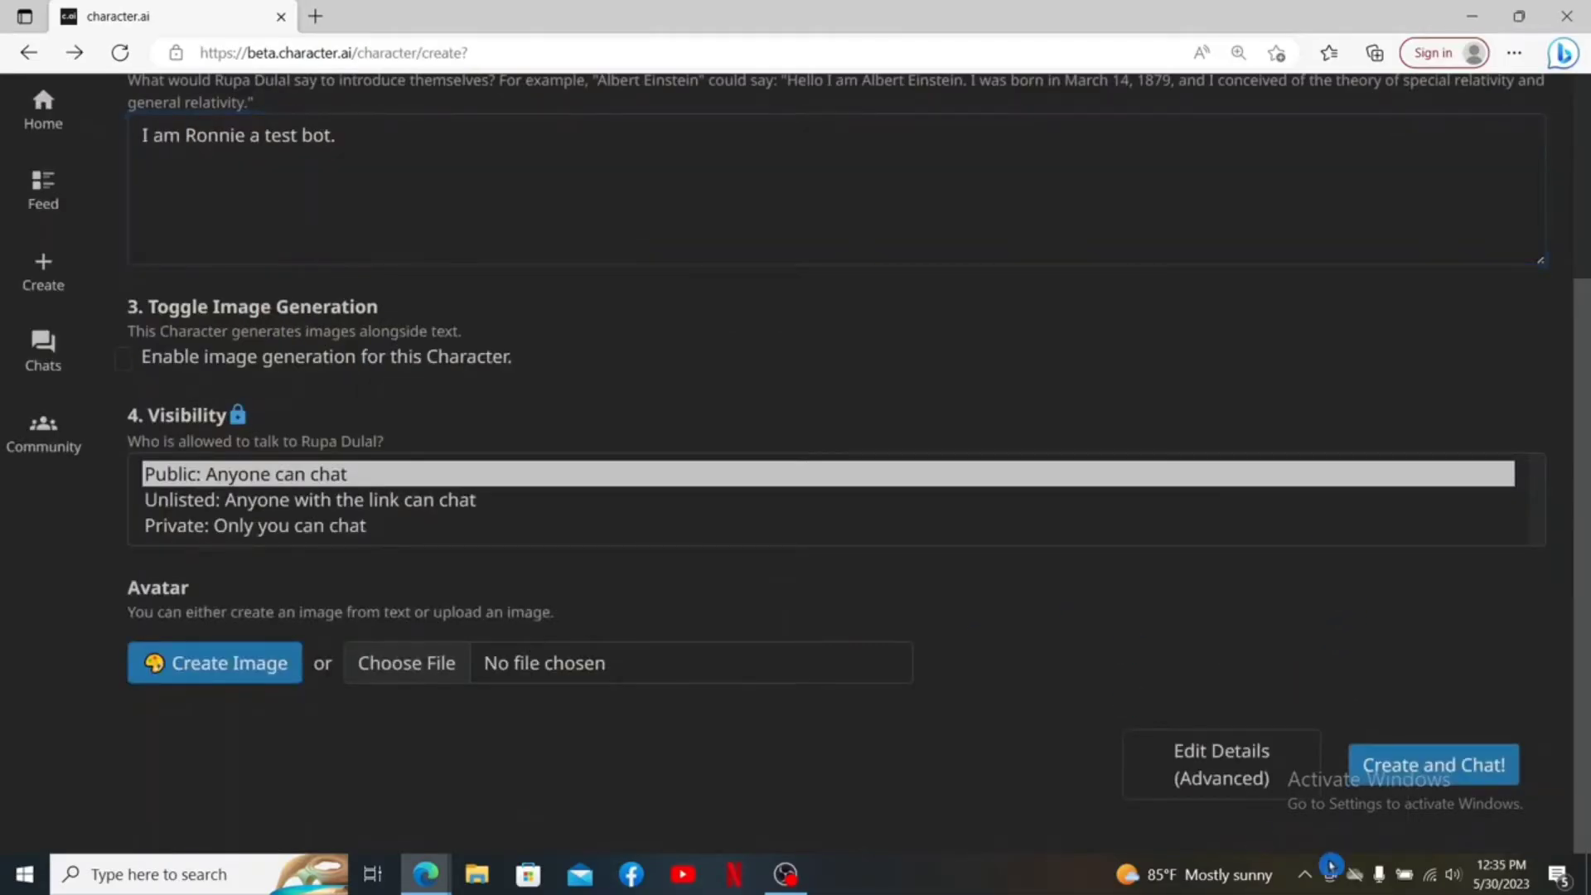
left_click(1442, 768)
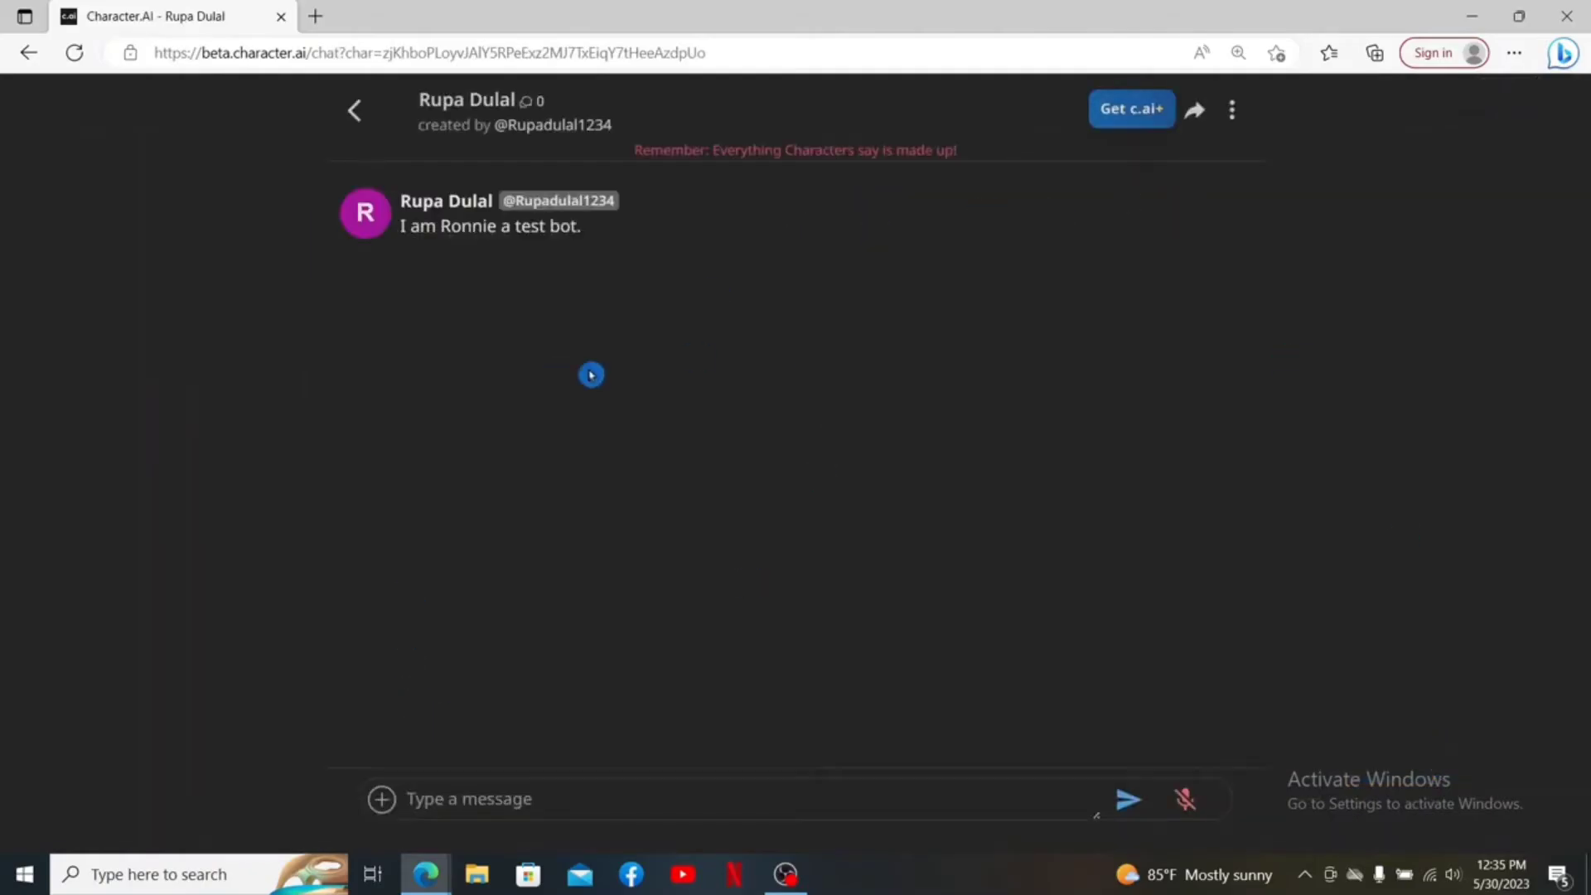
left_click(1232, 113)
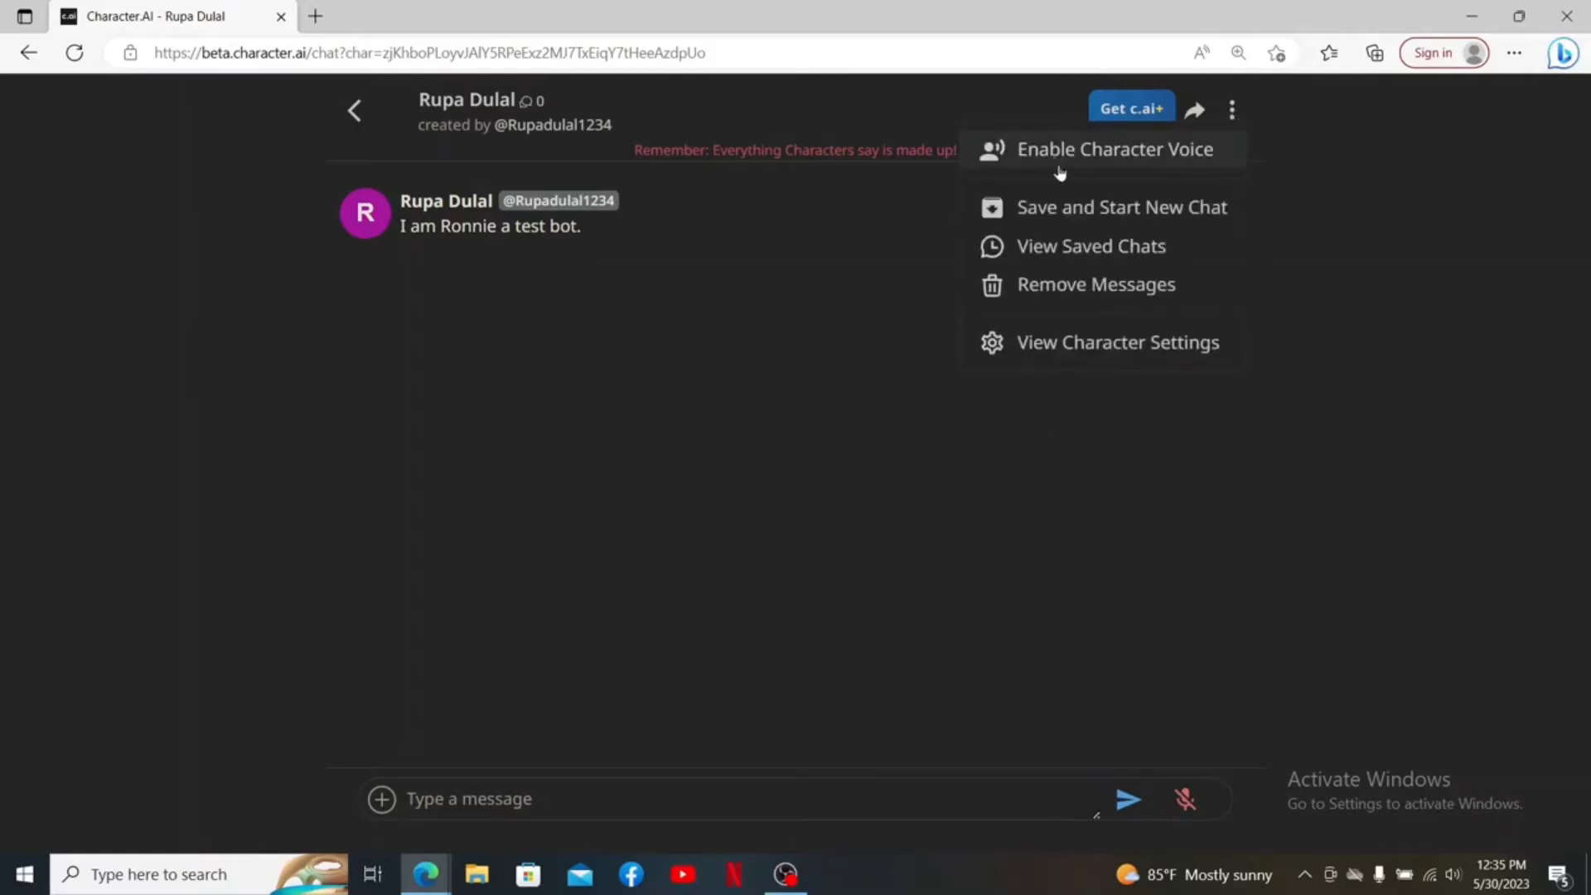
left_click(1147, 162)
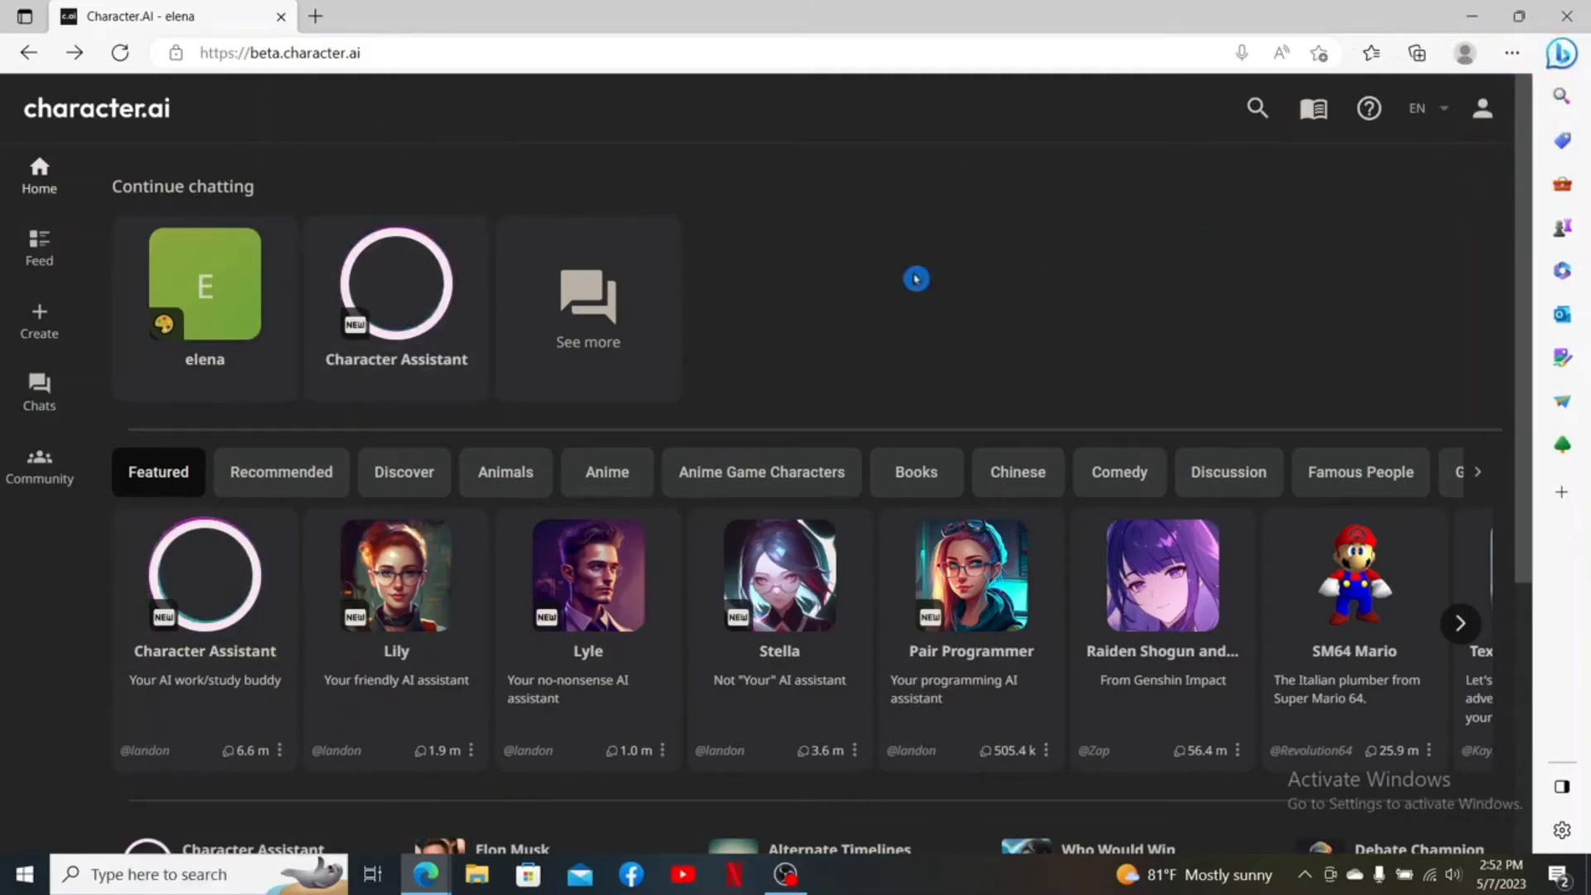
Send a '*hello' message in the chat with elena
left_click(221, 293)
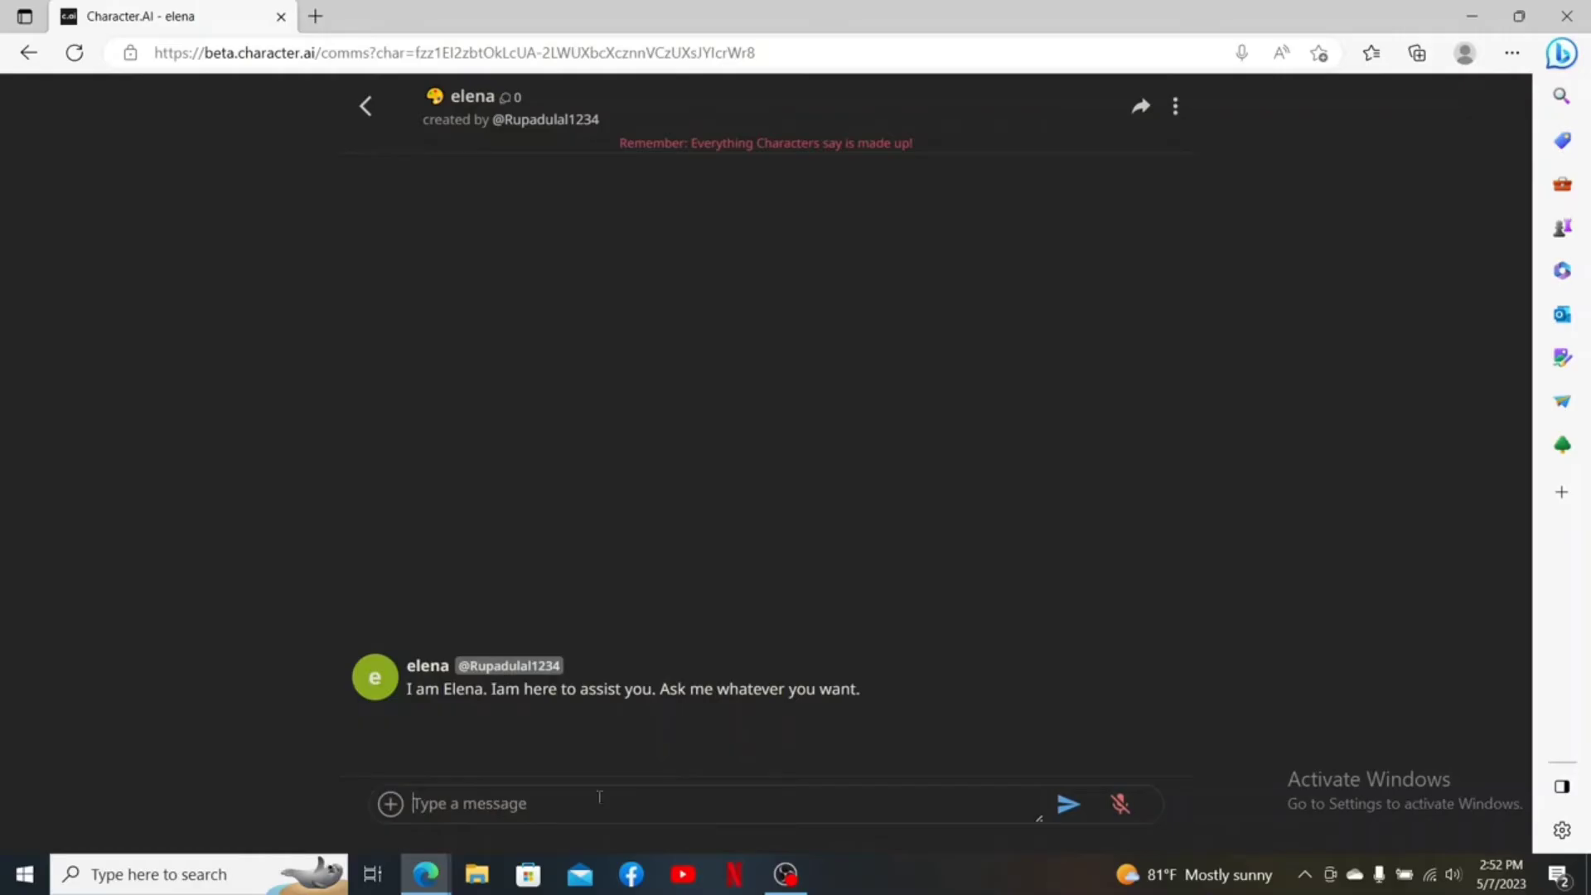
type("*hello*")
key("Return")
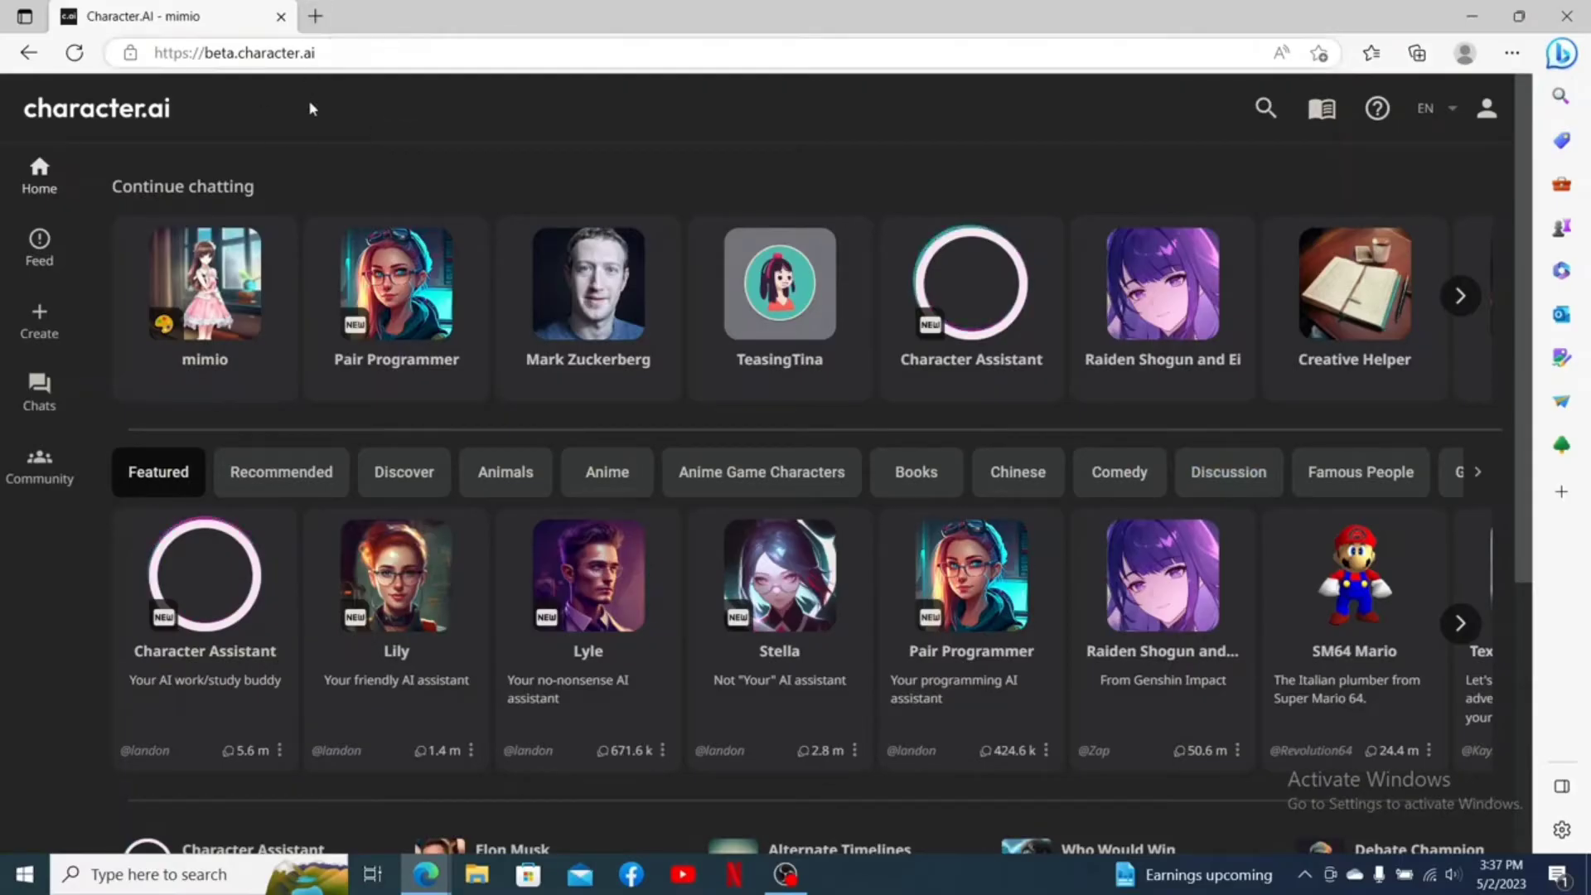
Reload character.ai and open the chat with mimio
left_click_drag(206, 52, 345, 51)
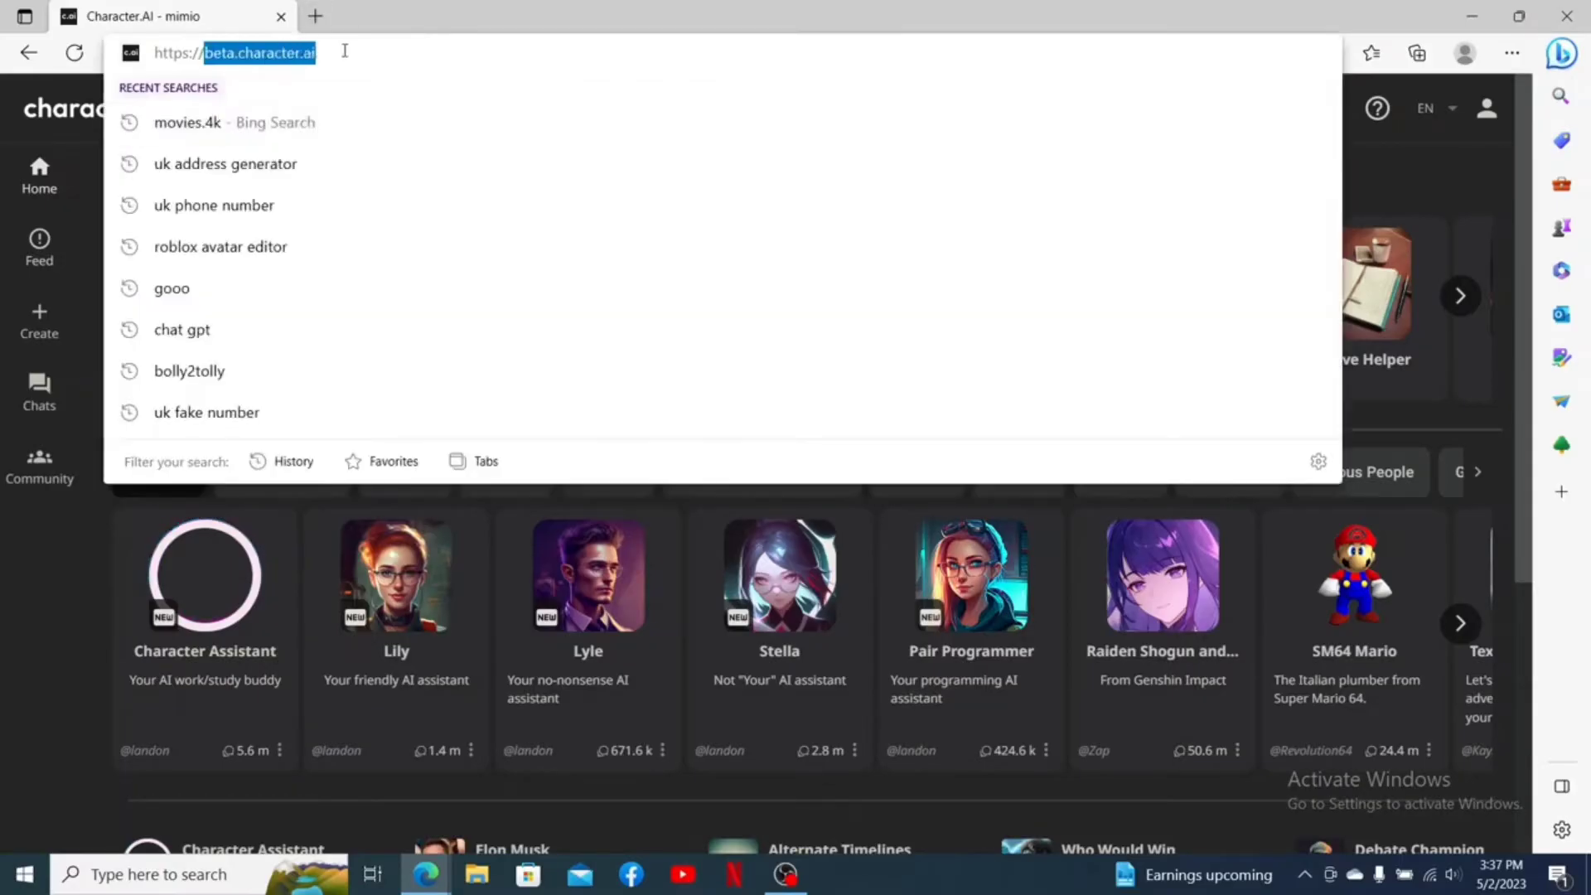
key("Return")
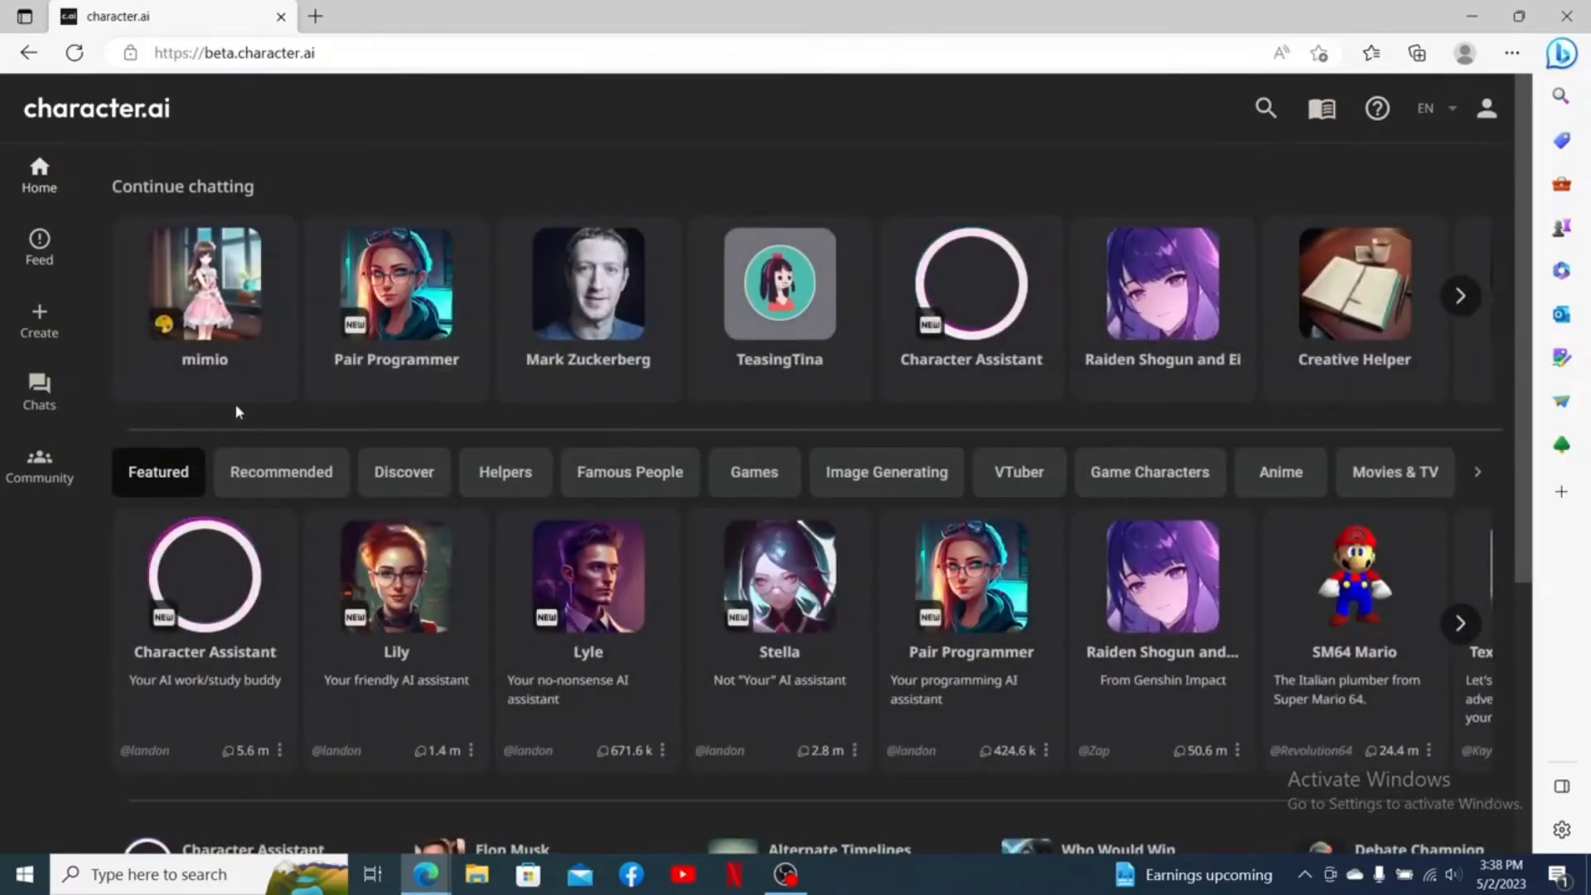
left_click(232, 387)
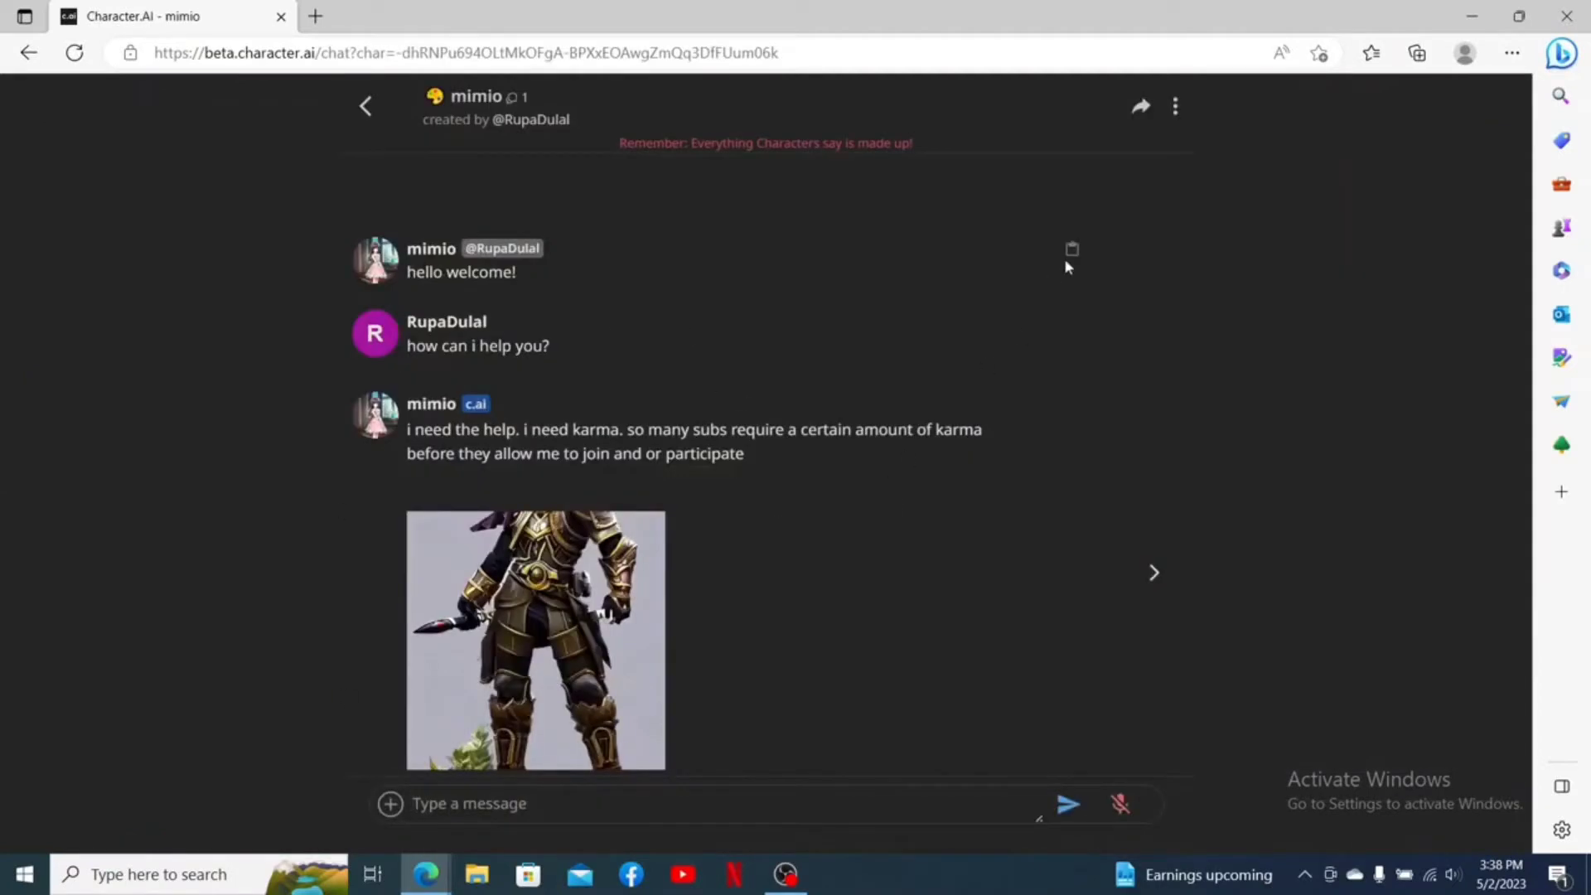
Save mimio's conversation, start a fresh chat, and view the saved chats
left_click(1175, 108)
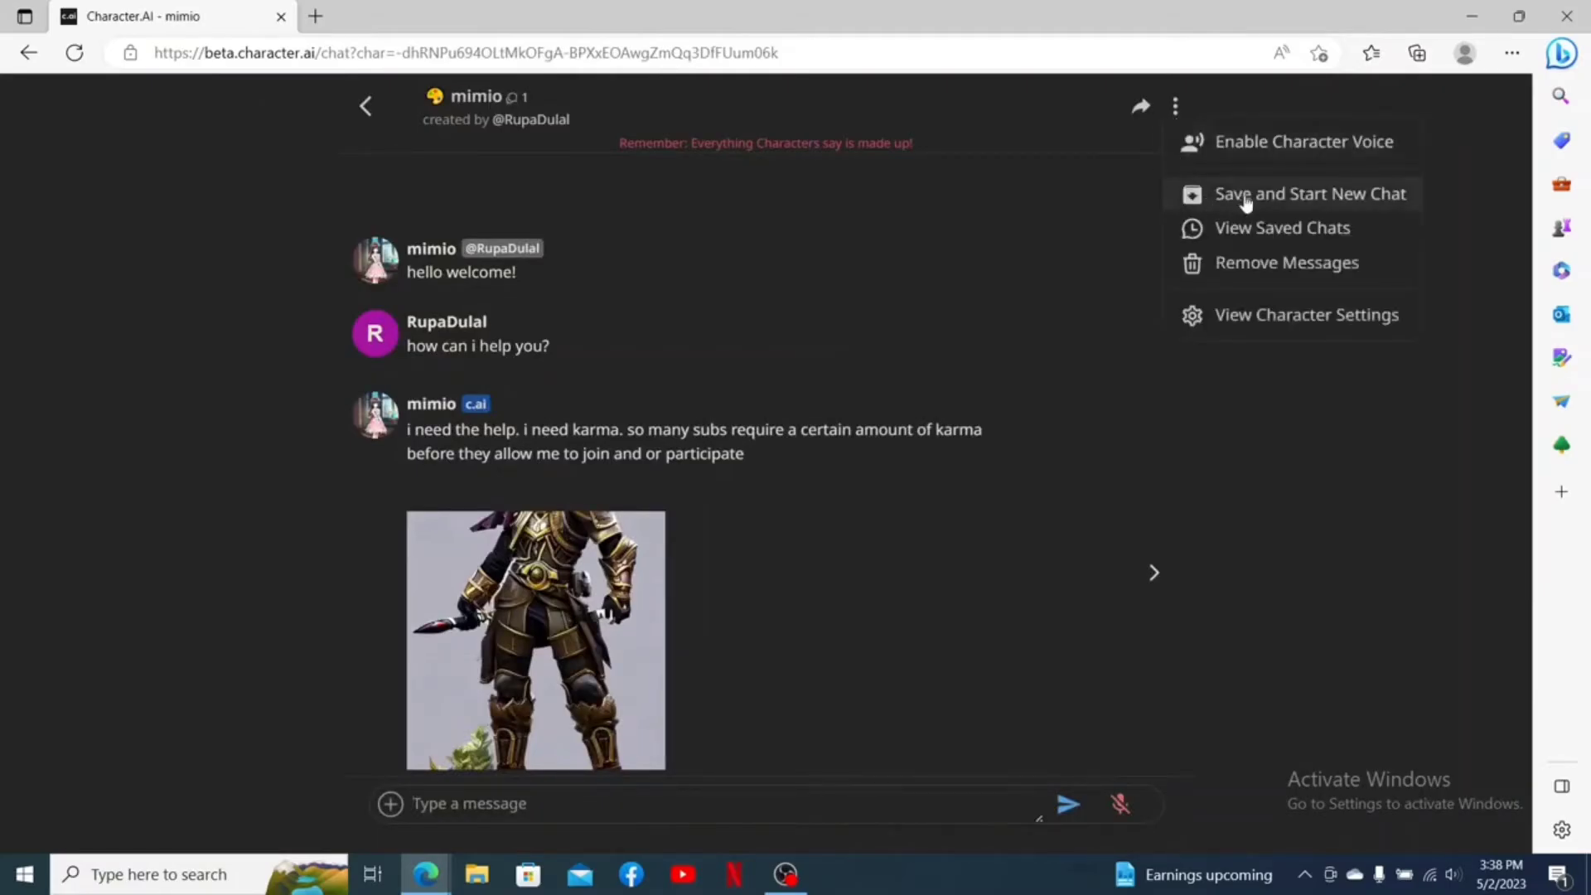
left_click(1280, 197)
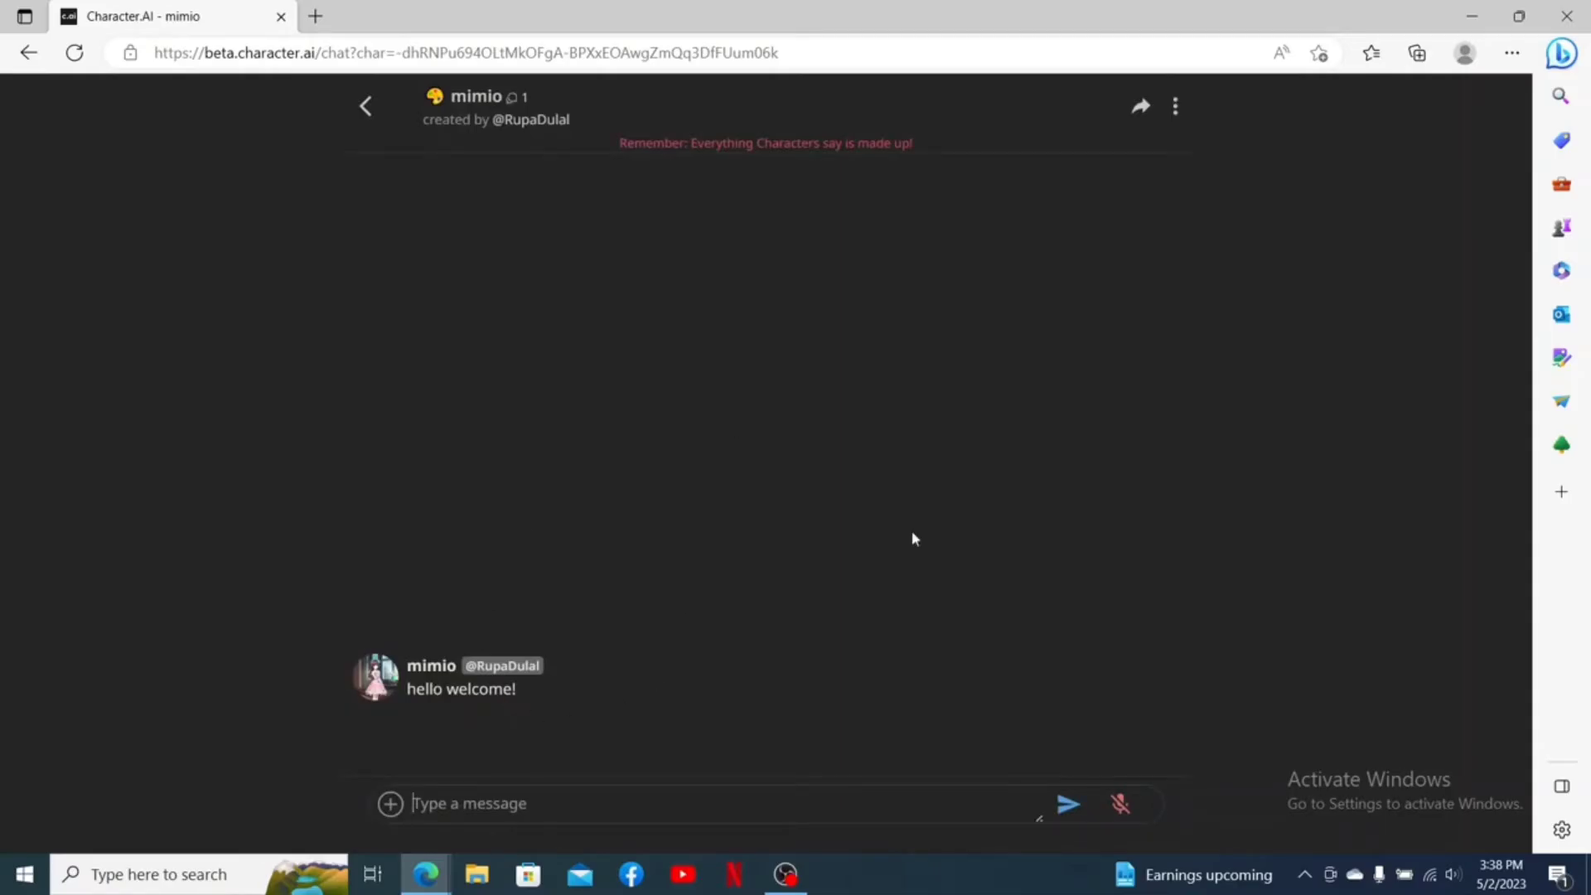
left_click(1175, 110)
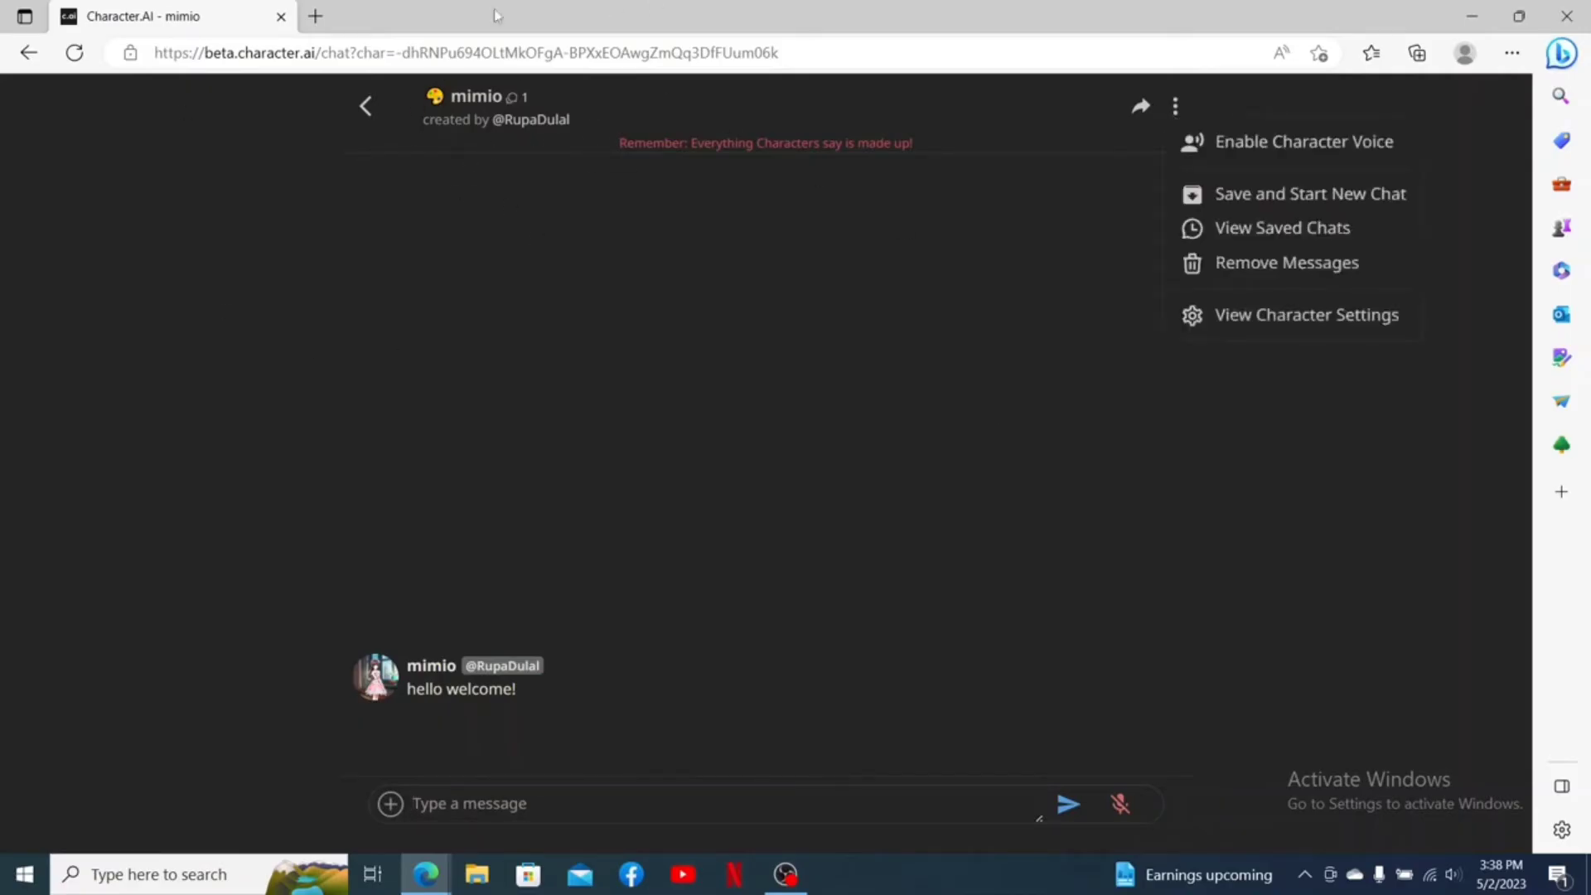
left_click(1289, 228)
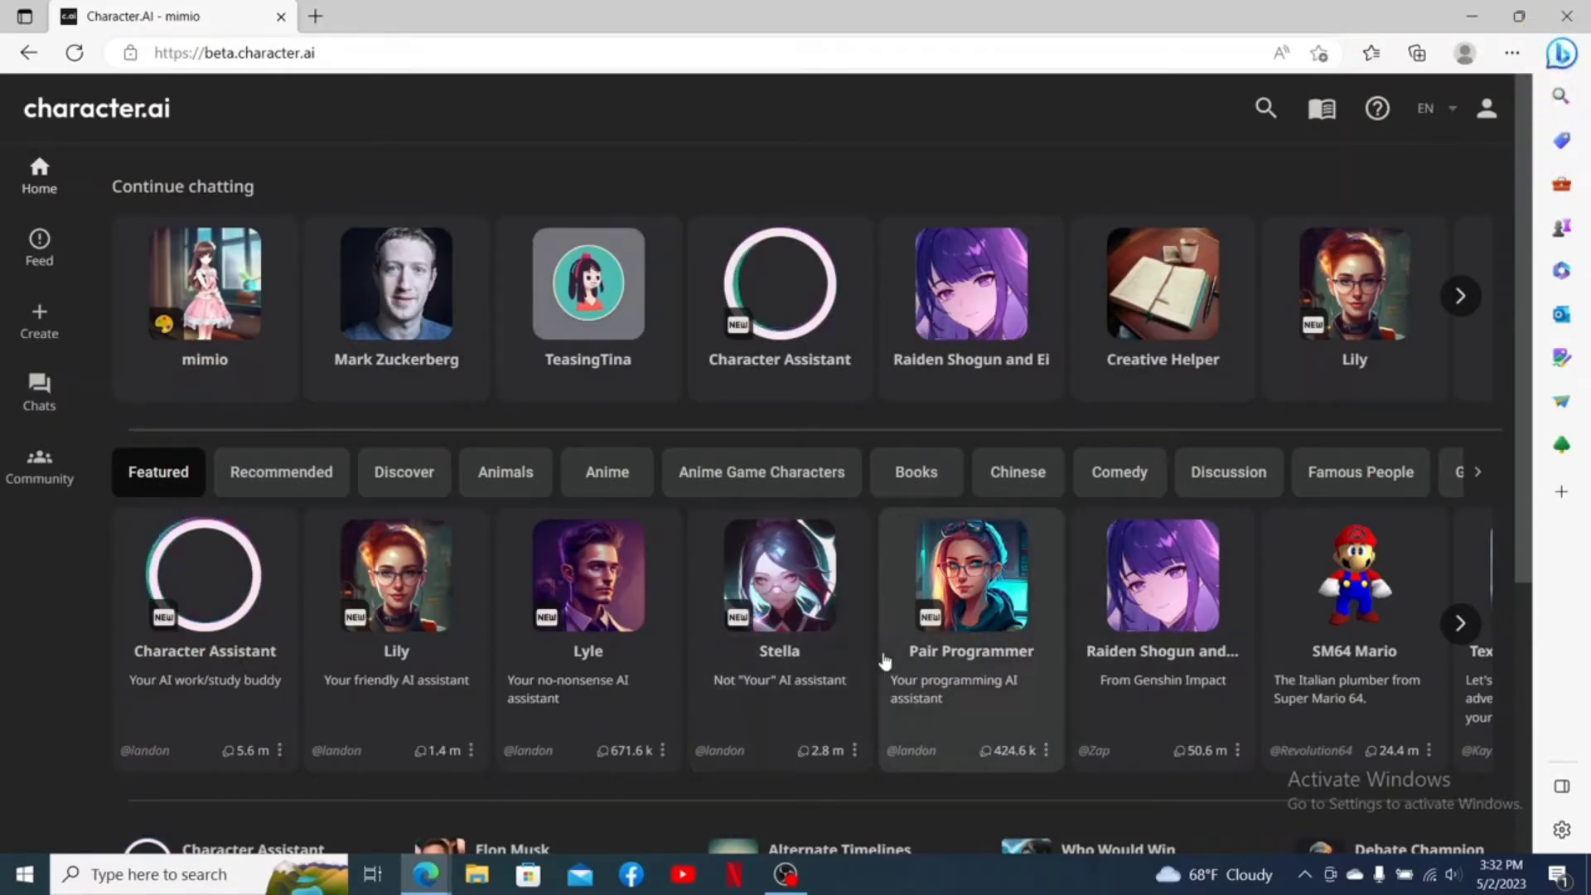
Follow Pair Programmer's creator from their profile, then return to the chat
left_click(947, 614)
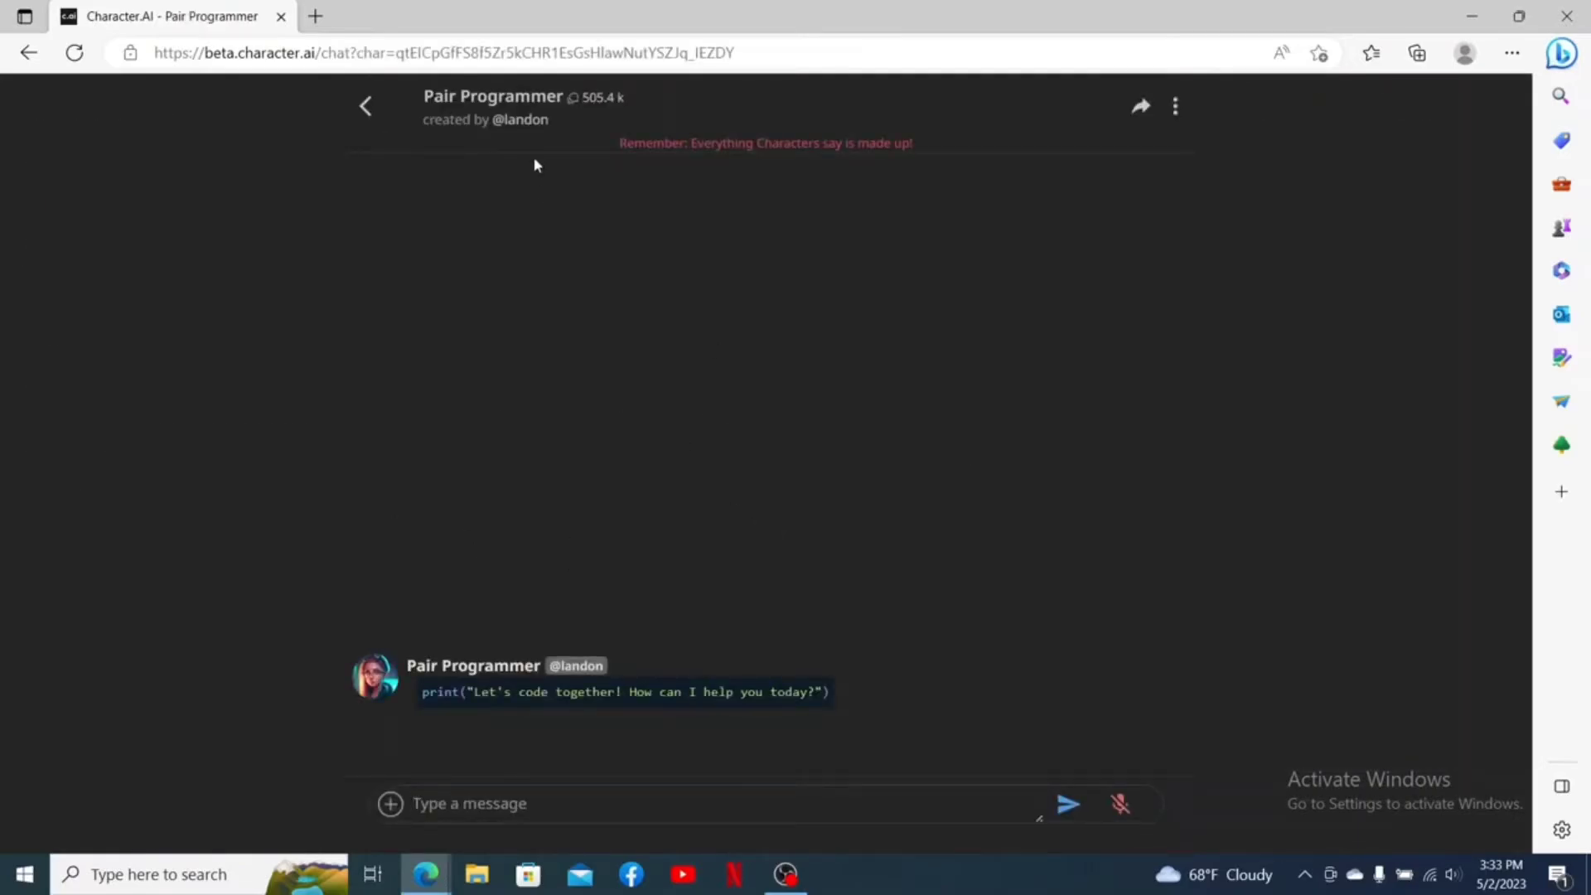
left_click(509, 116)
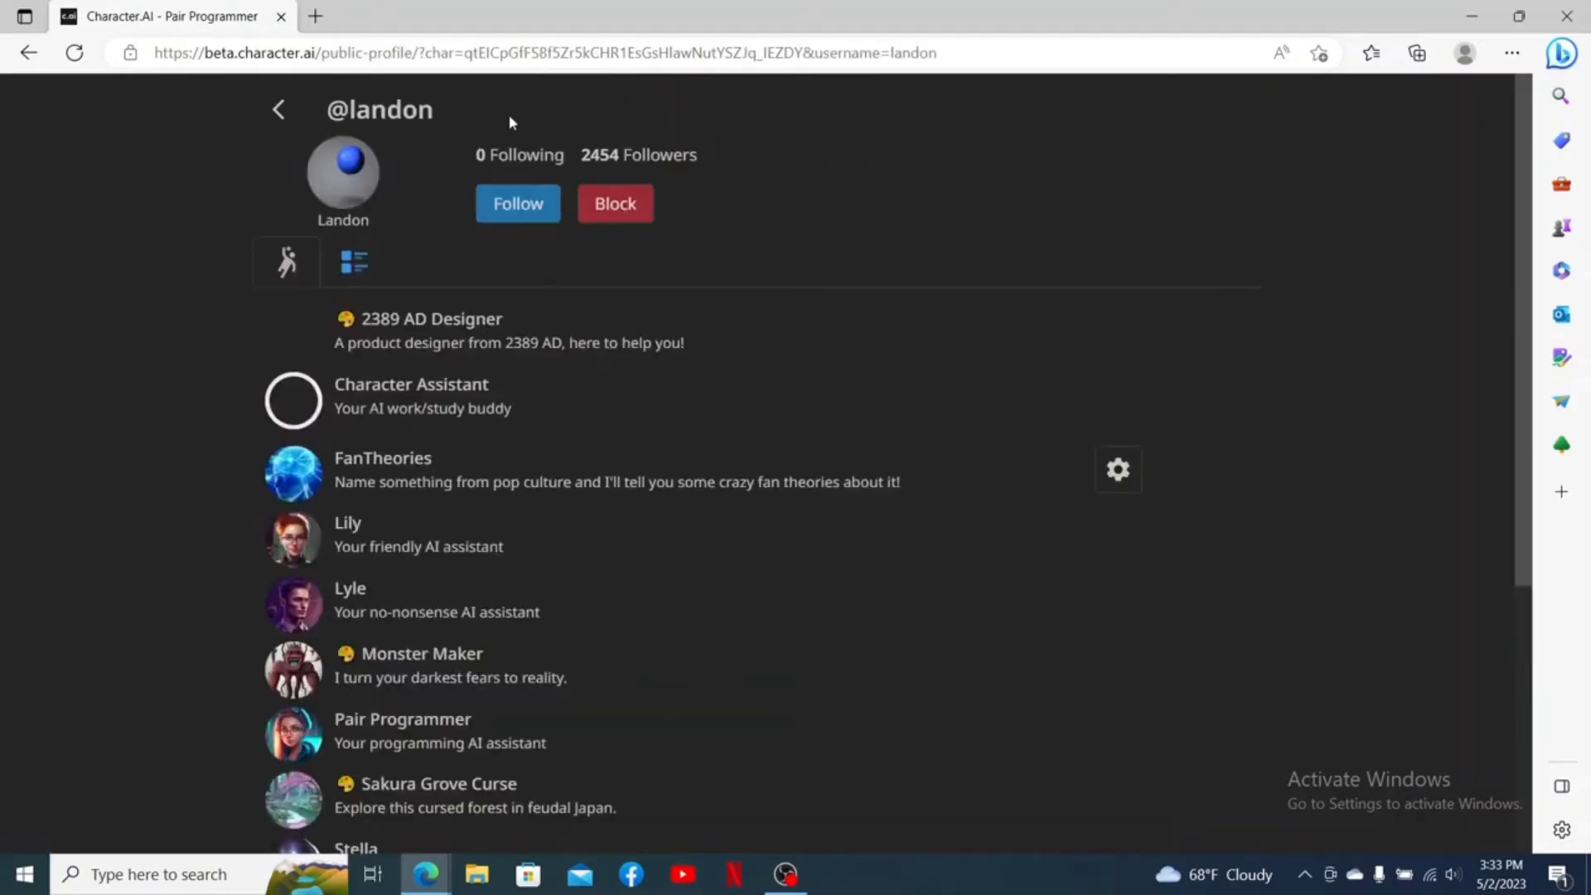
left_click(518, 217)
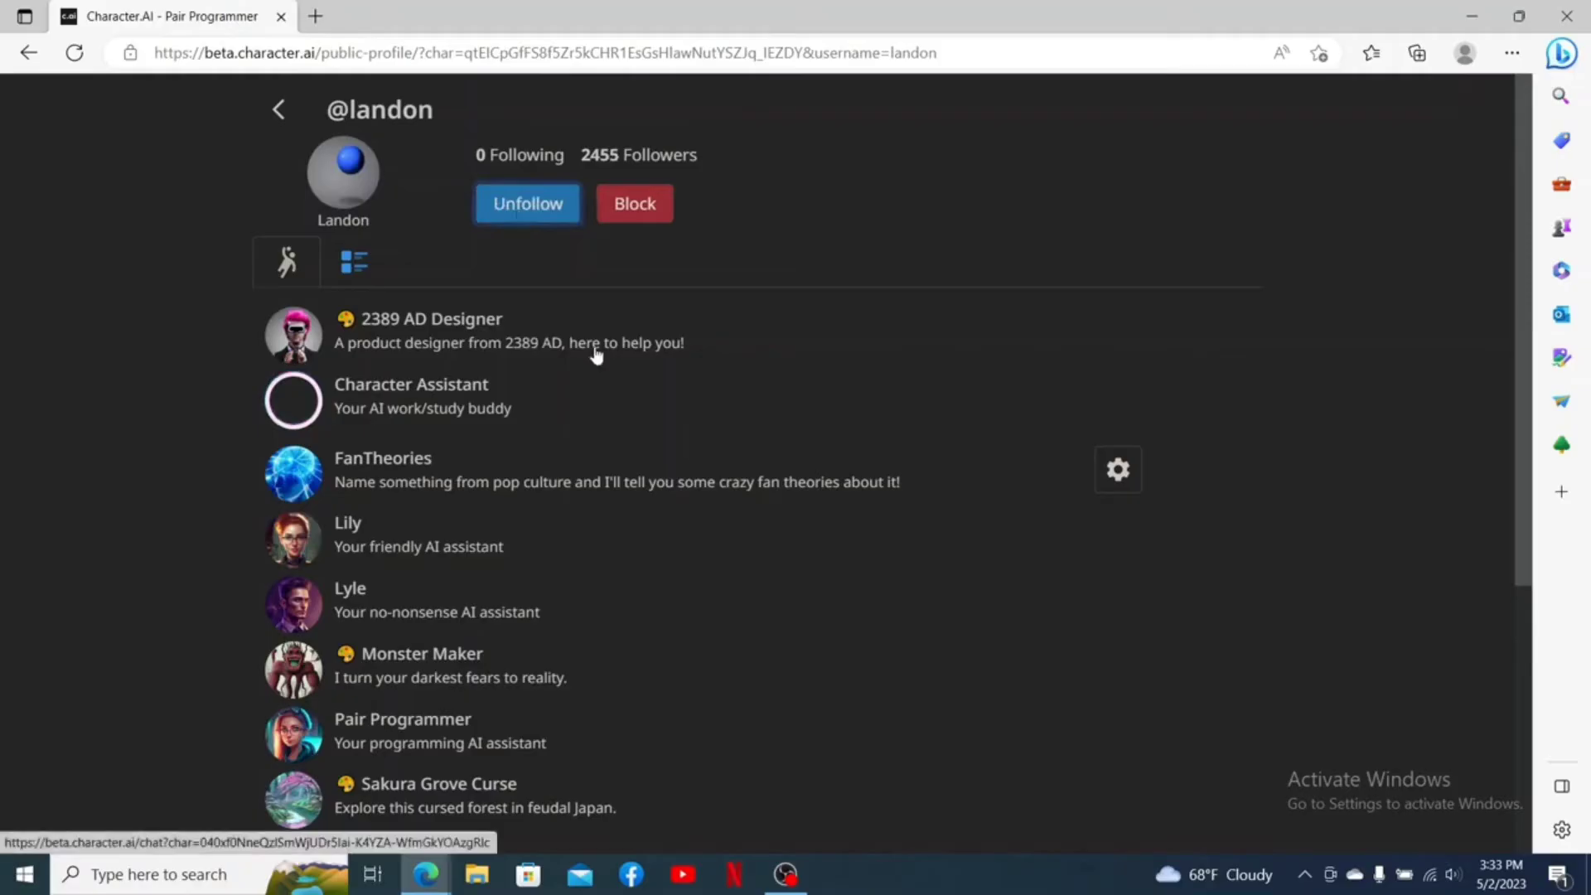
left_click(280, 110)
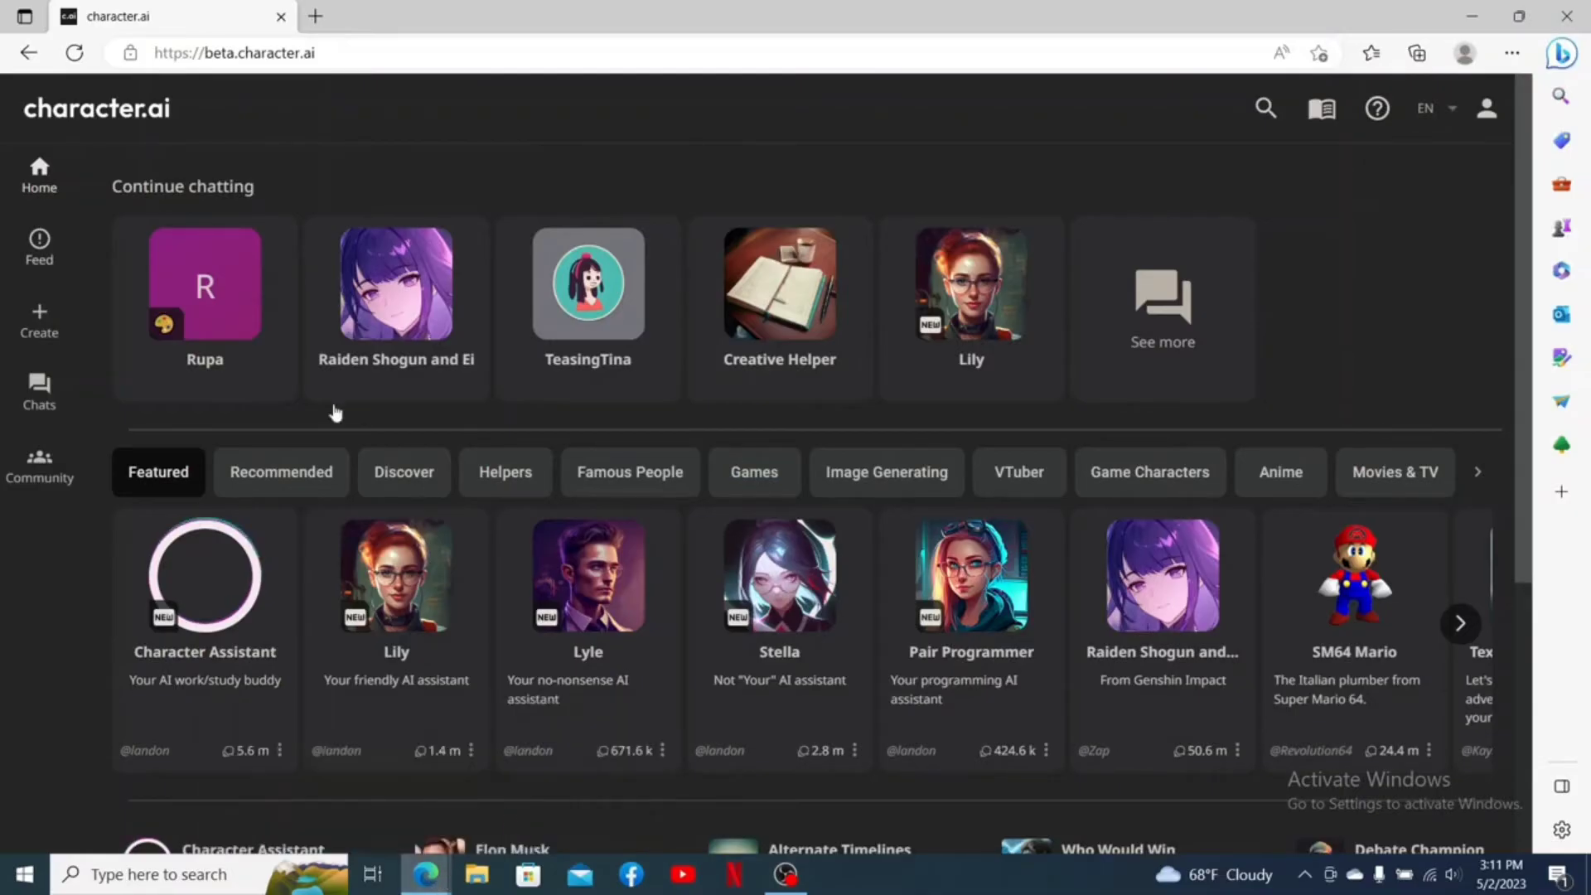
Reload character.ai and open the chat with the purple R-avatar character
left_click_drag(203, 55, 337, 52)
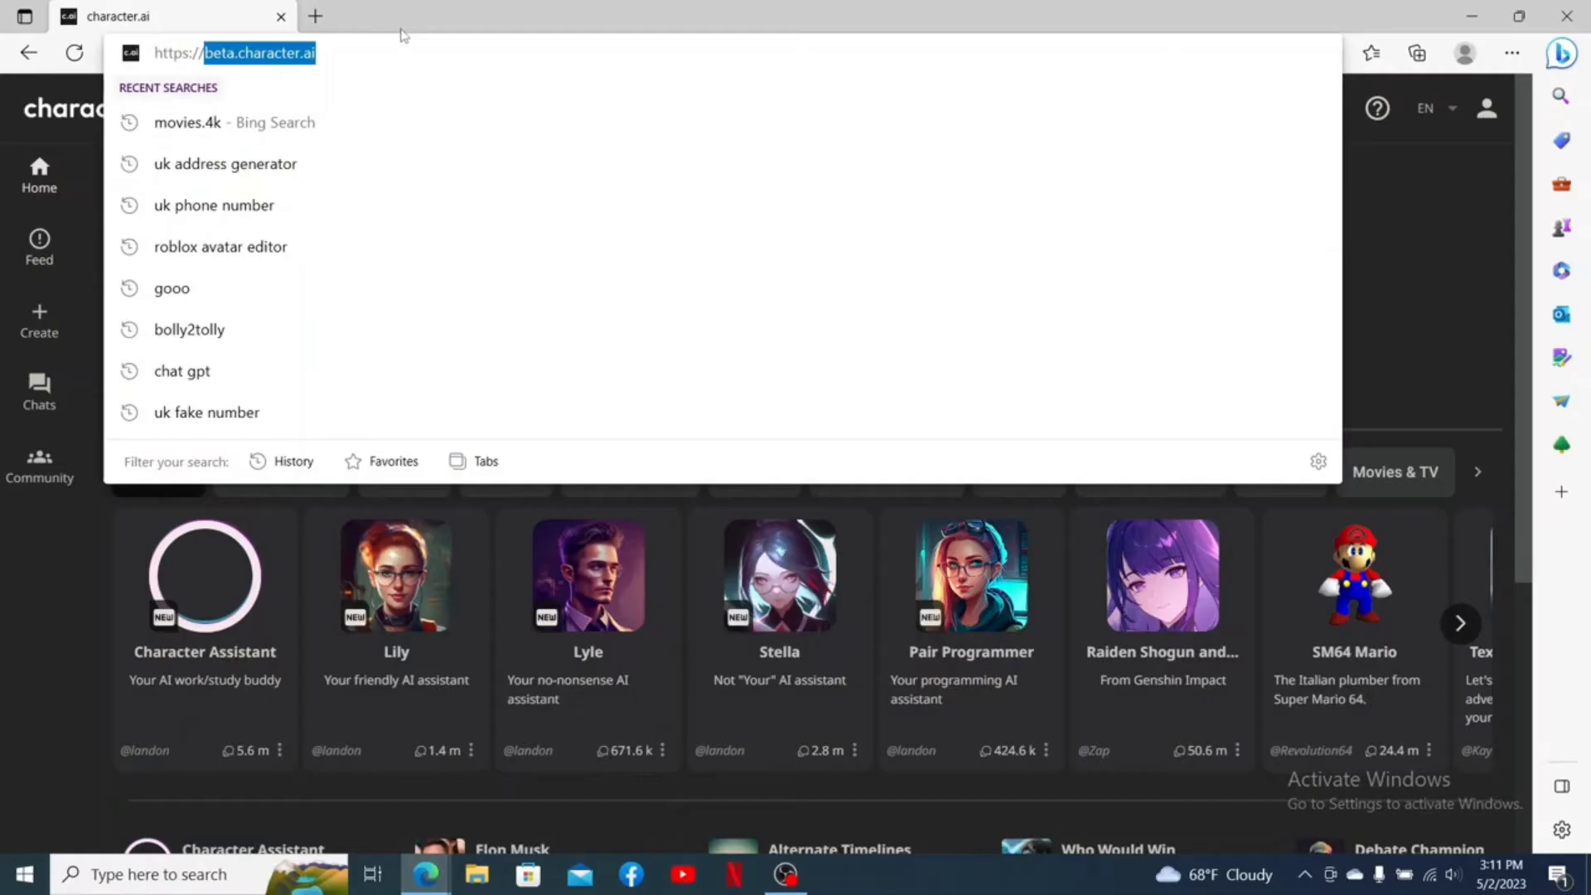
key("Return")
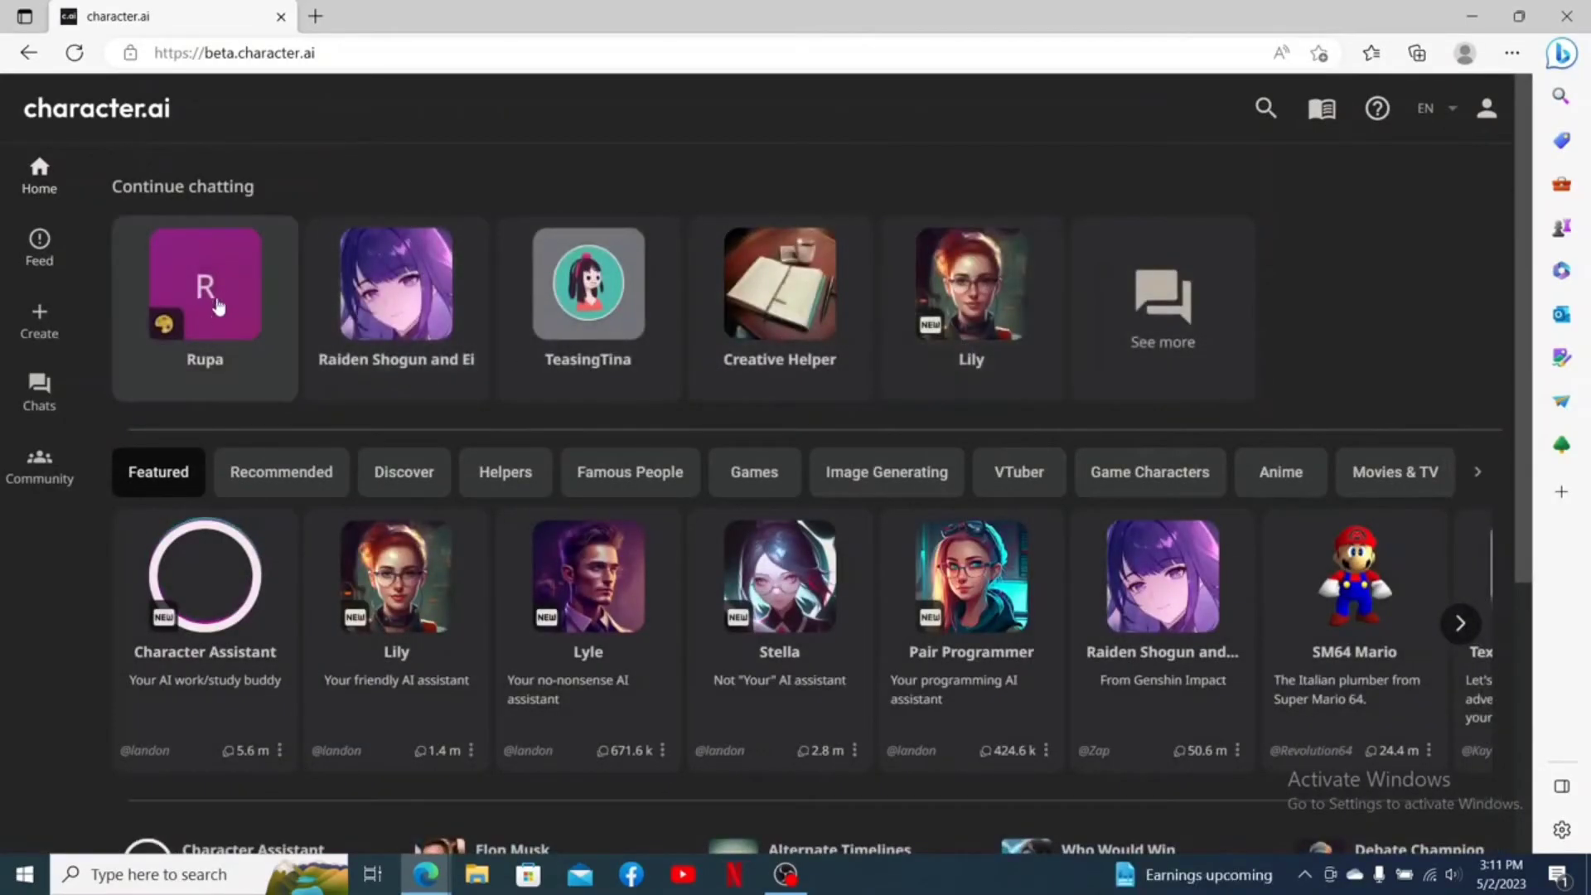
left_click(218, 299)
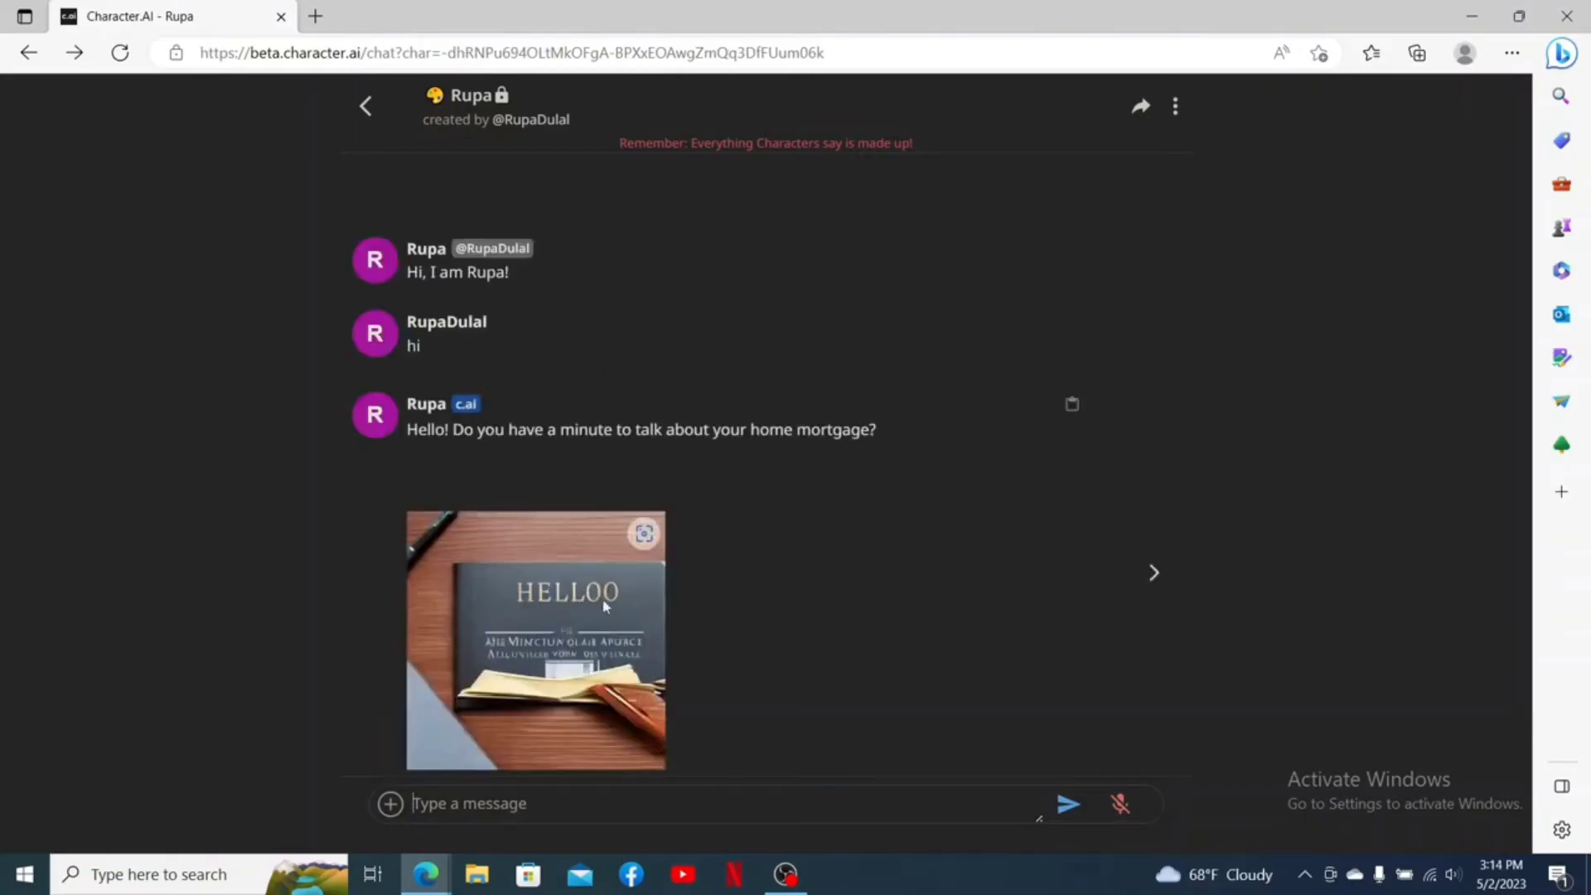
Remove the 'hi' messages from the chat, then open the character's settings in the Character Editor
left_click(1176, 107)
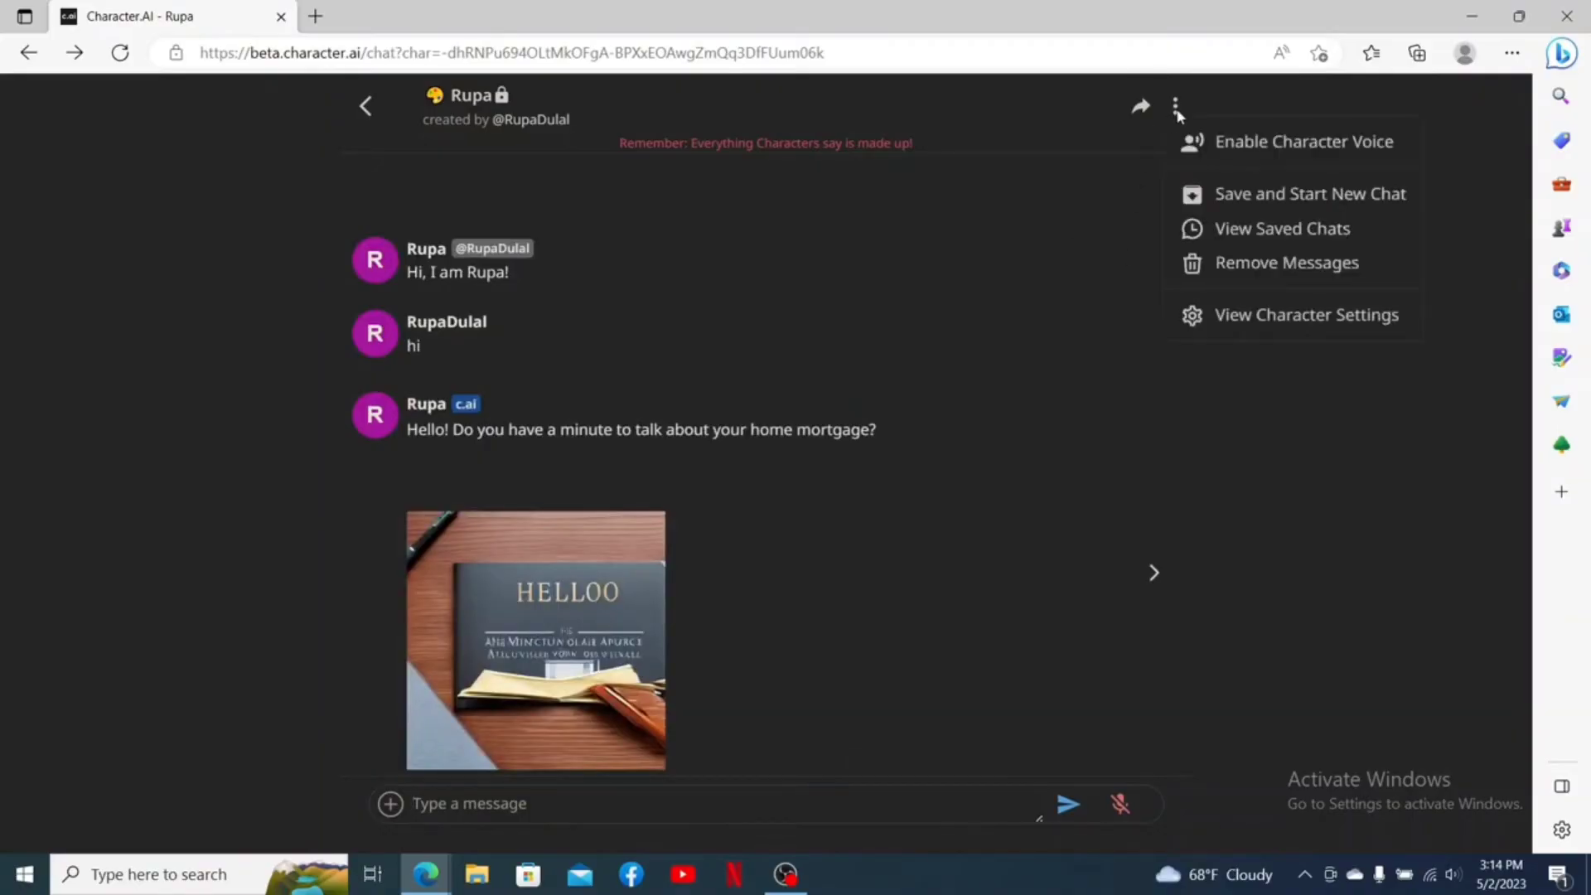
left_click(1253, 274)
left_click(371, 336)
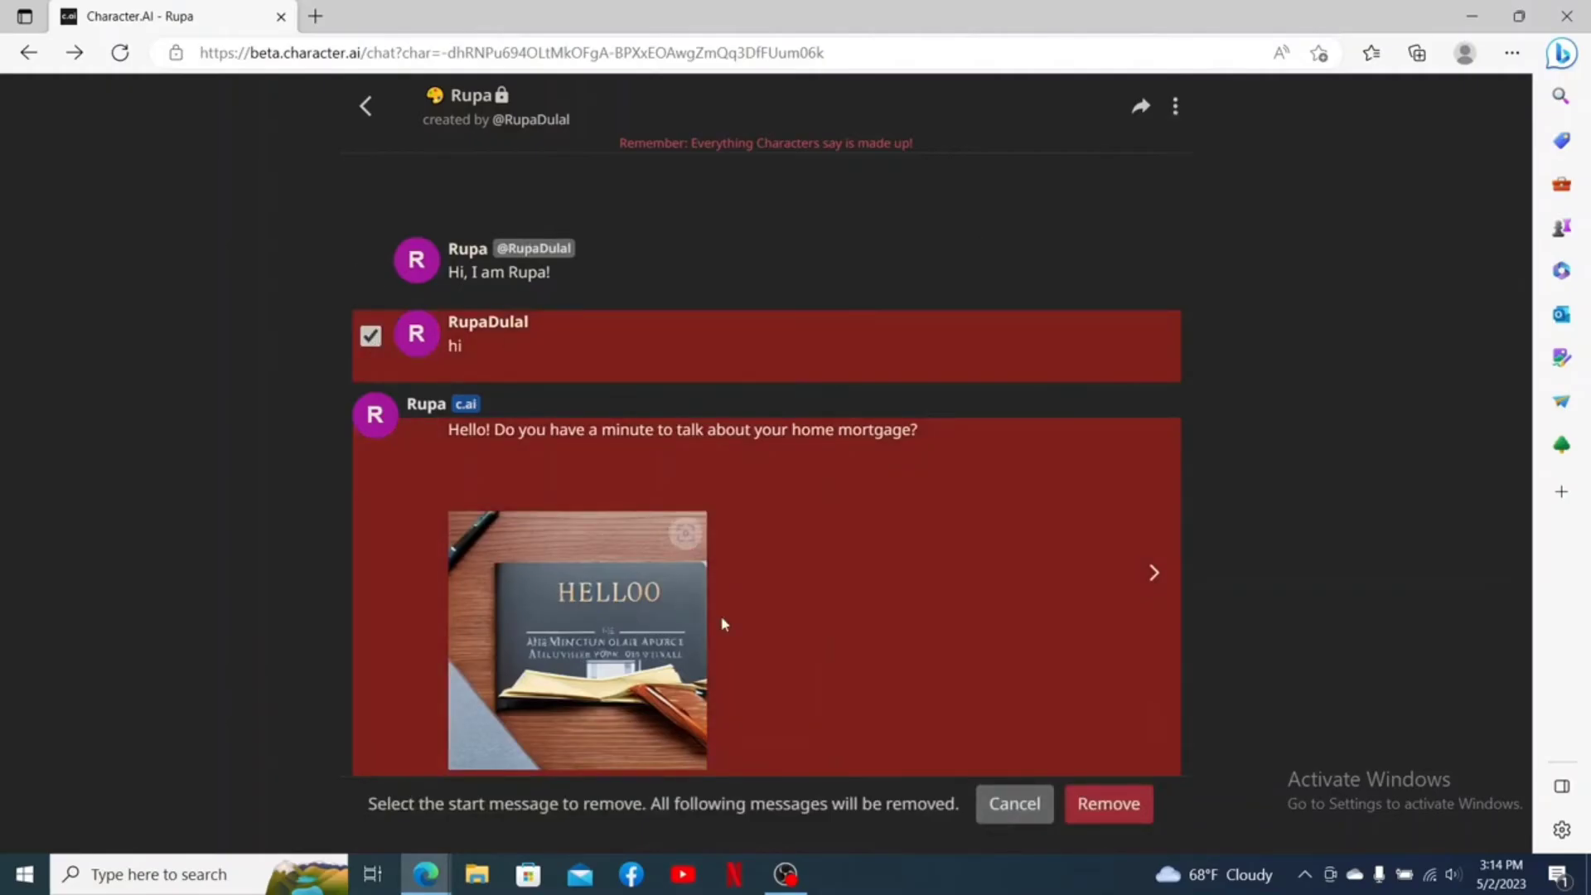
left_click(1110, 805)
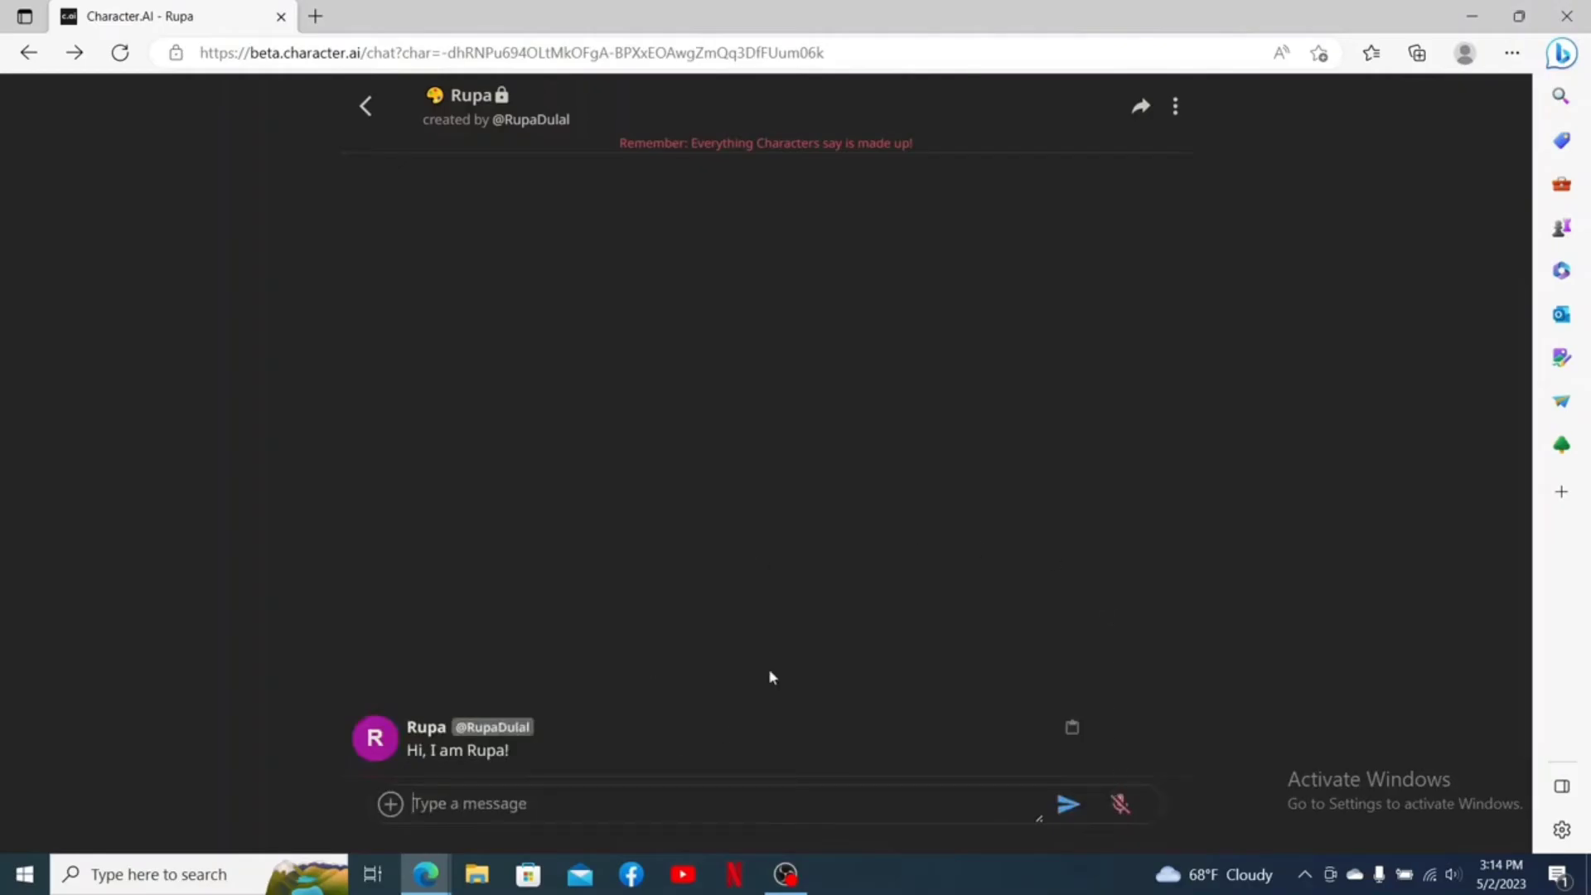
left_click(1175, 107)
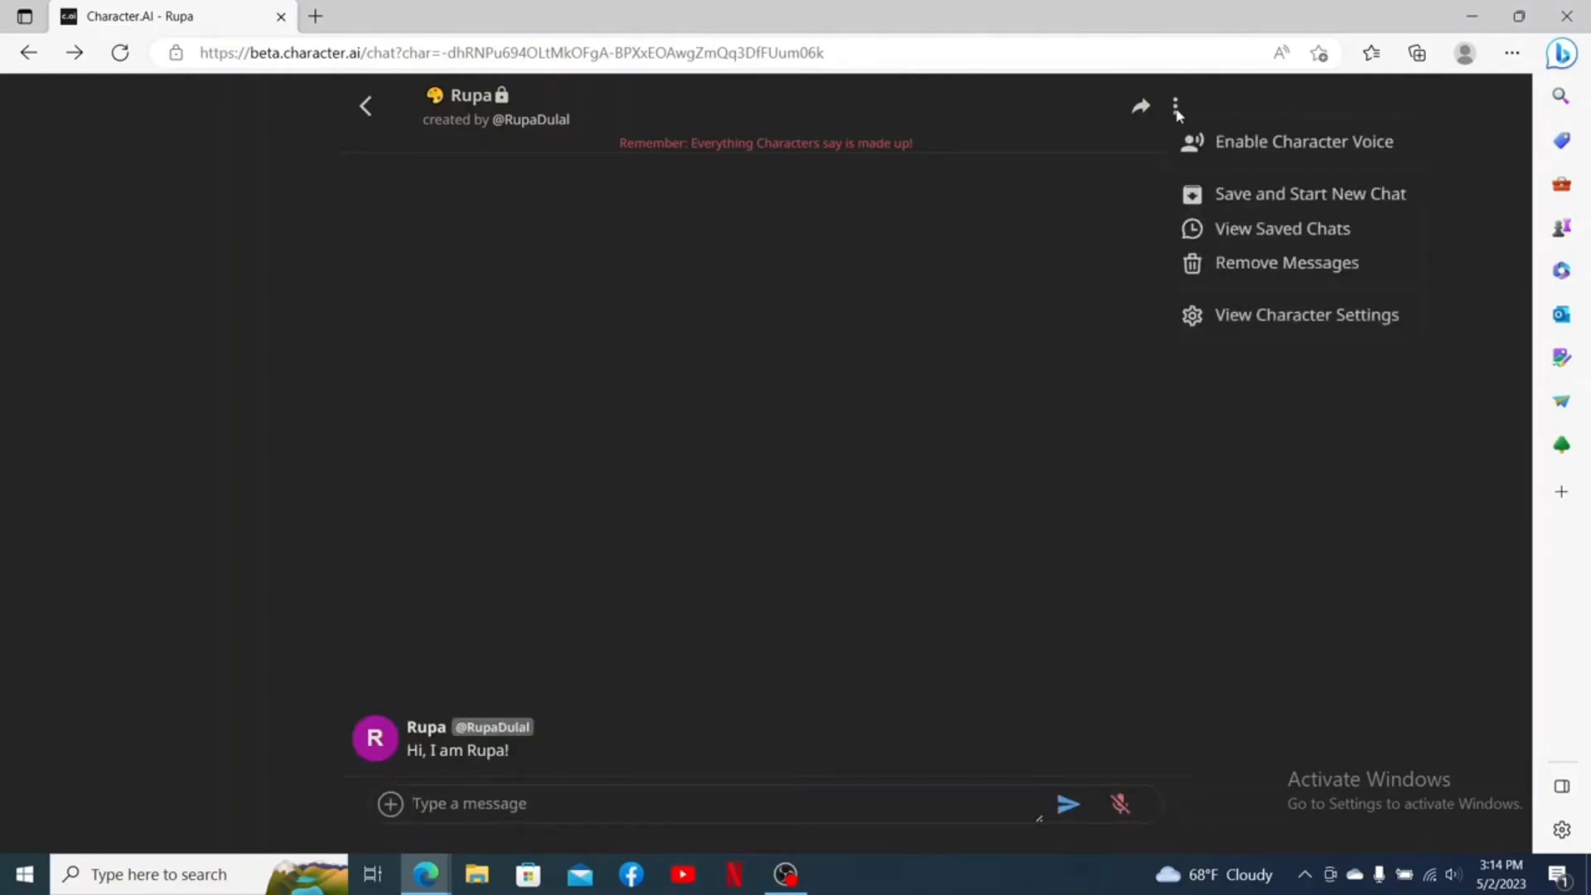
left_click(1230, 319)
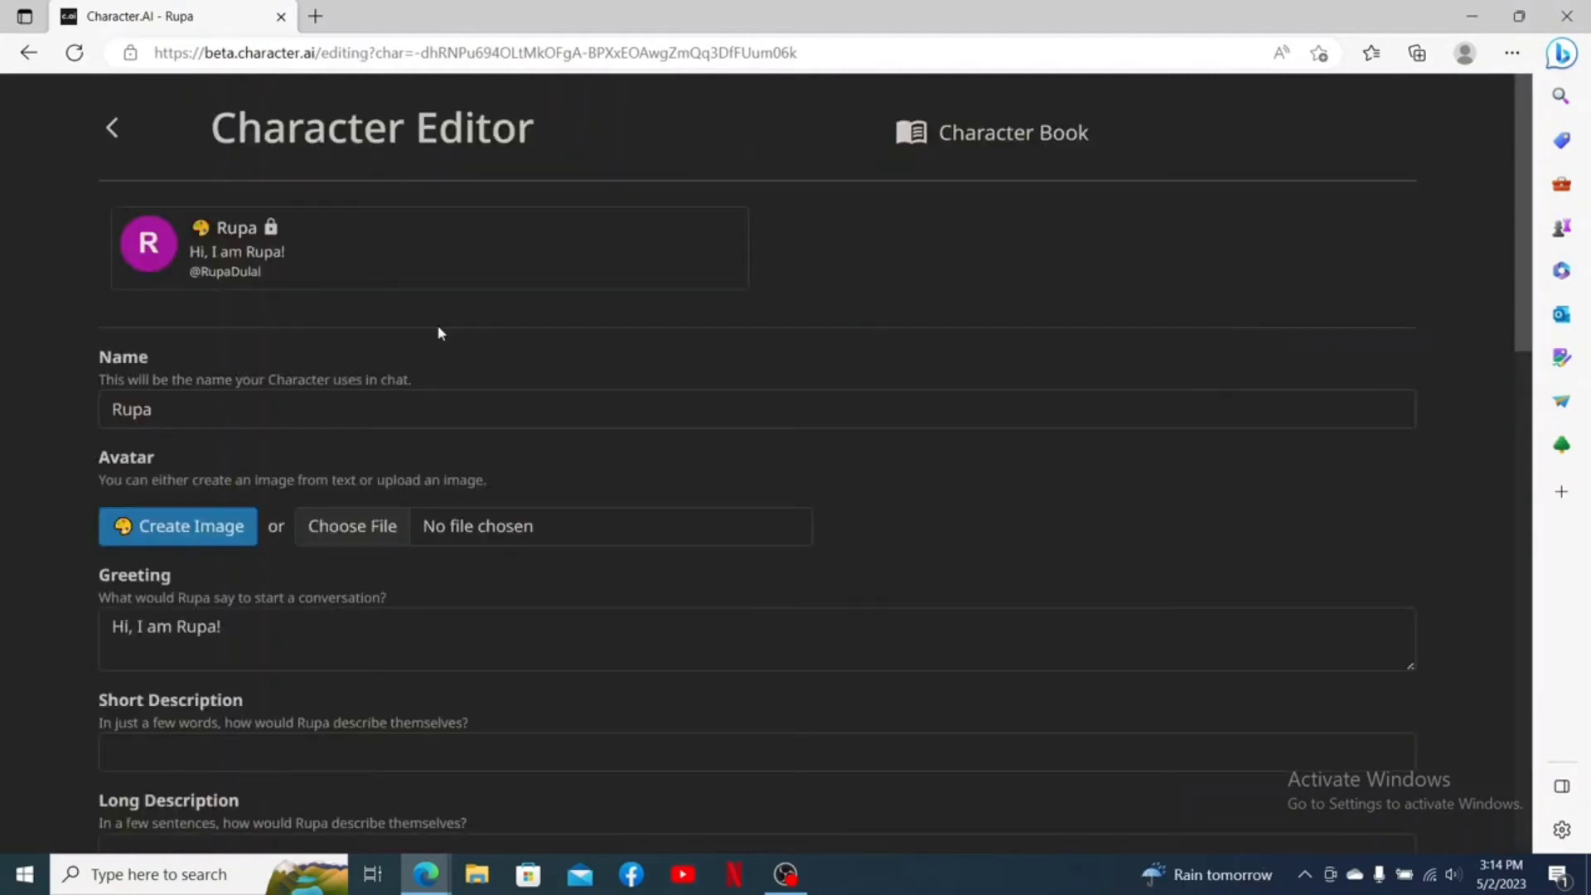
Replace the character's name with 'music creators' using the autofill suggestion
double_click(294, 418)
key("BackSpace")
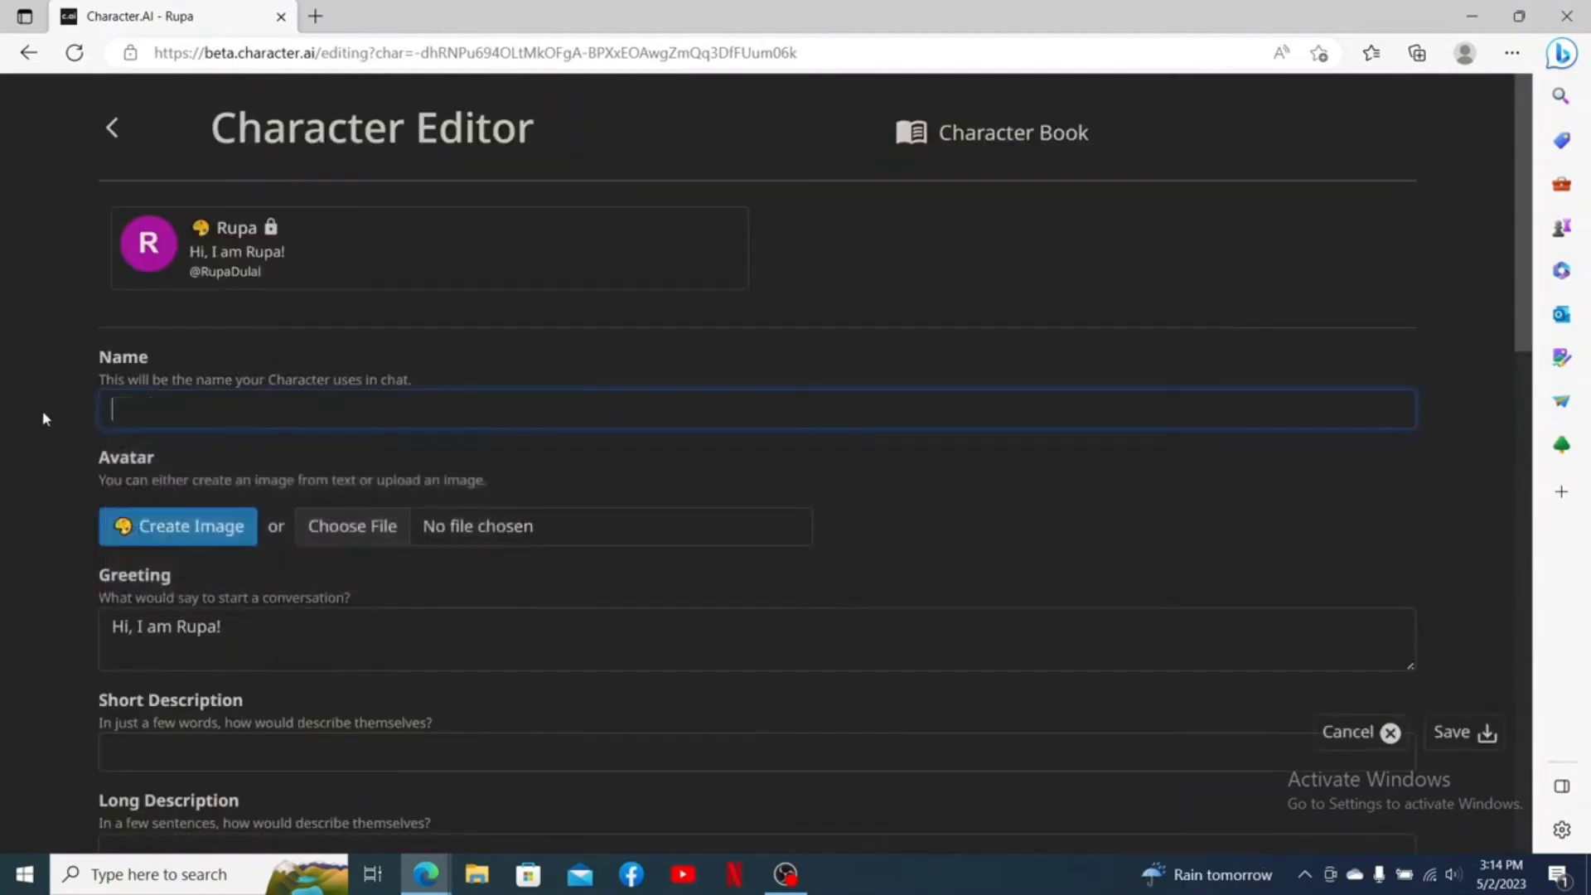
left_click(207, 399)
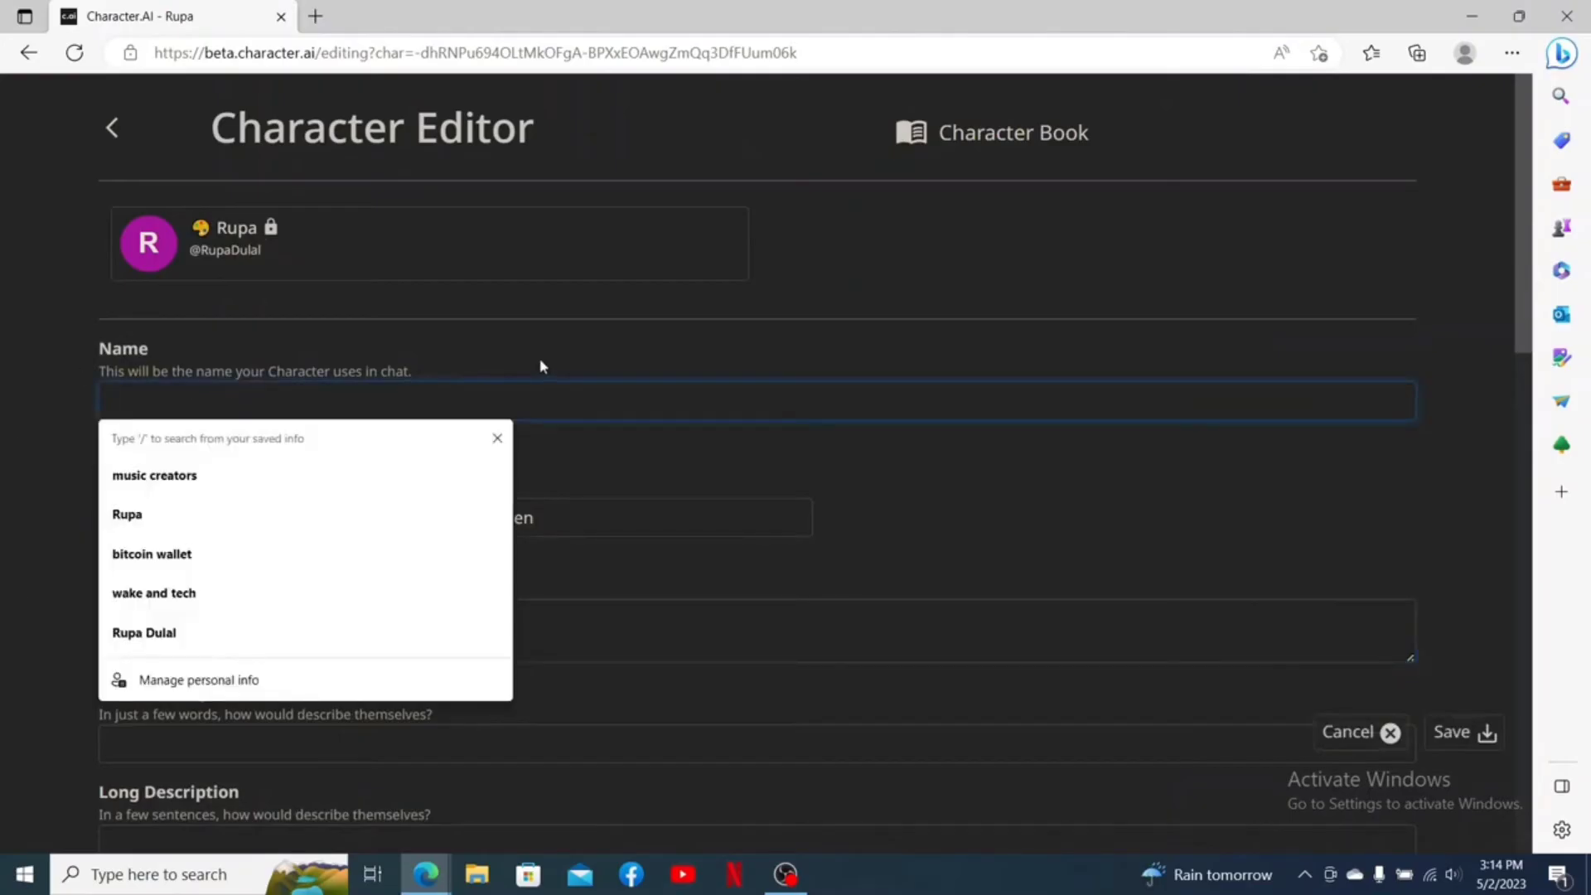
left_click(238, 474)
Save the edited private character and return to its chat
scroll(411, 668, "down", 2)
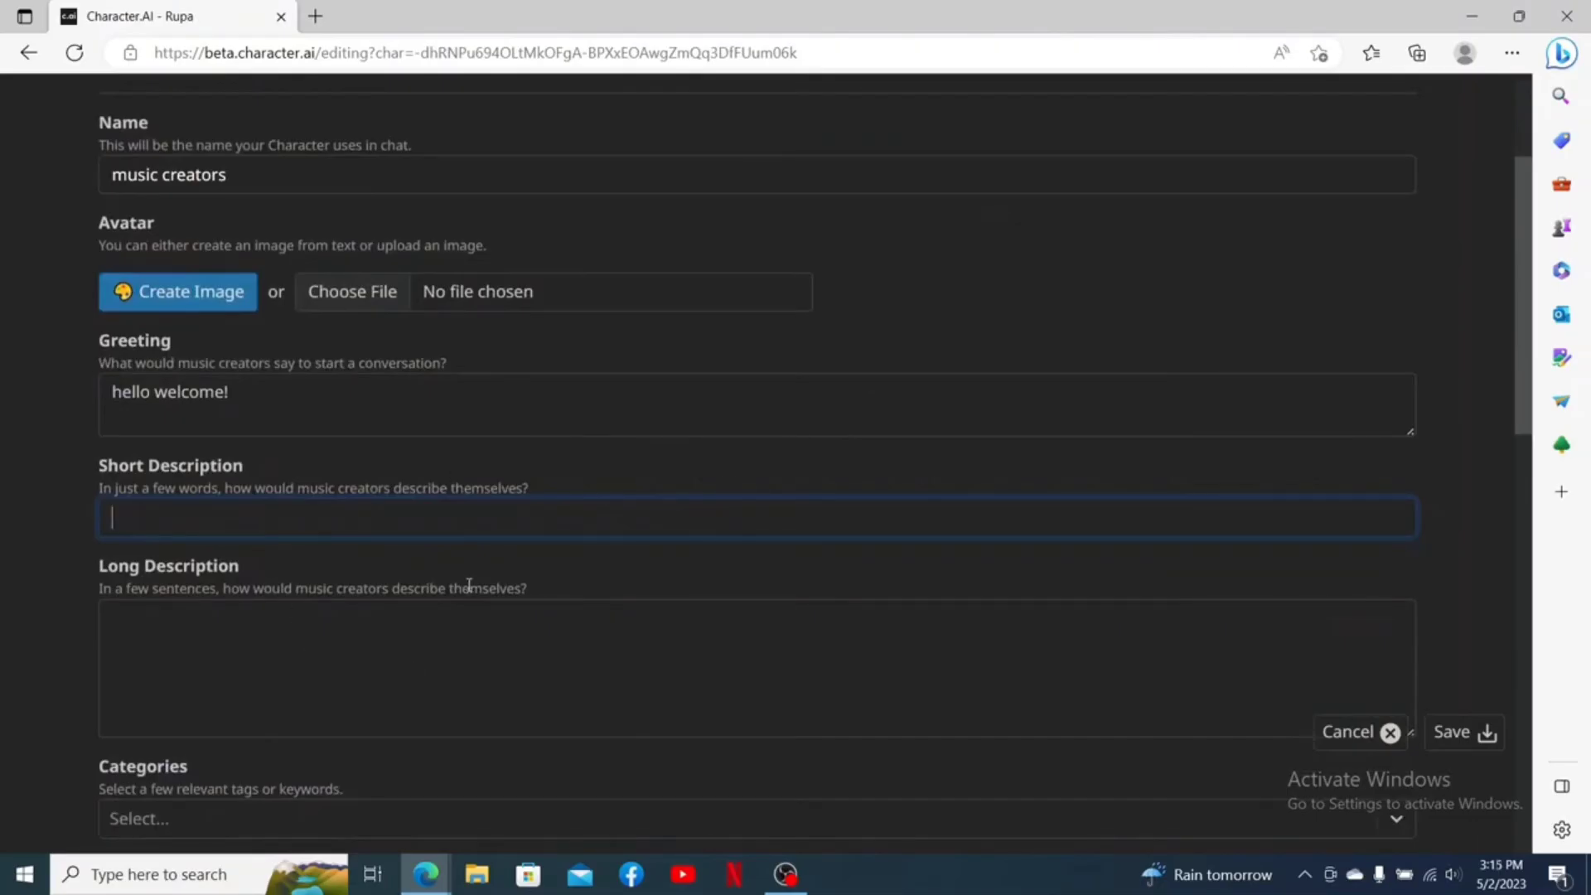
scroll(469, 585, "down", 12)
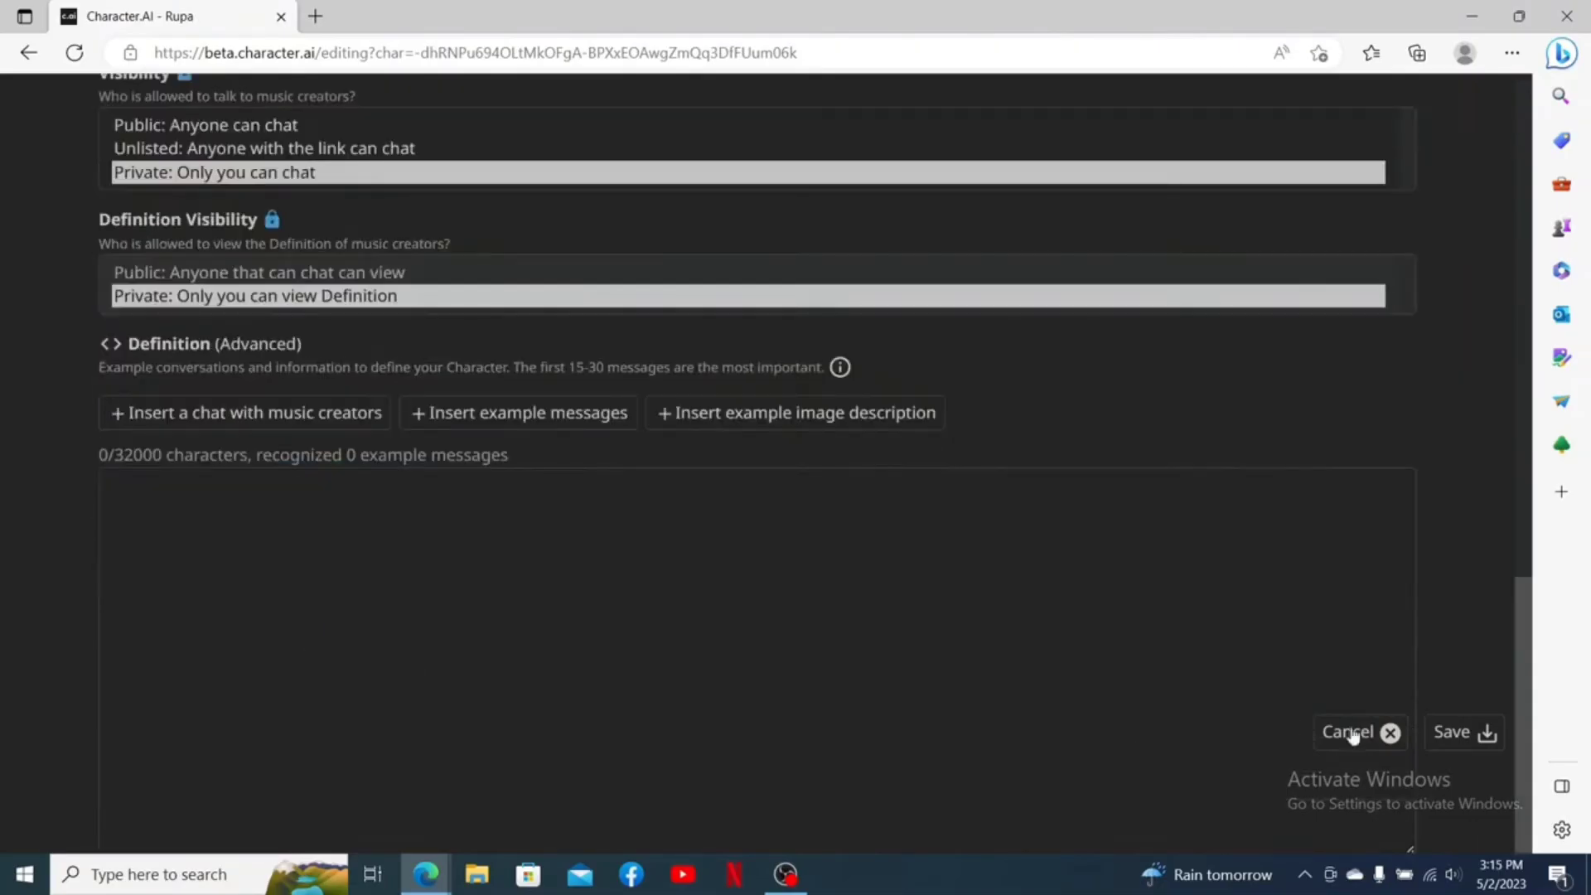
left_click(1474, 729)
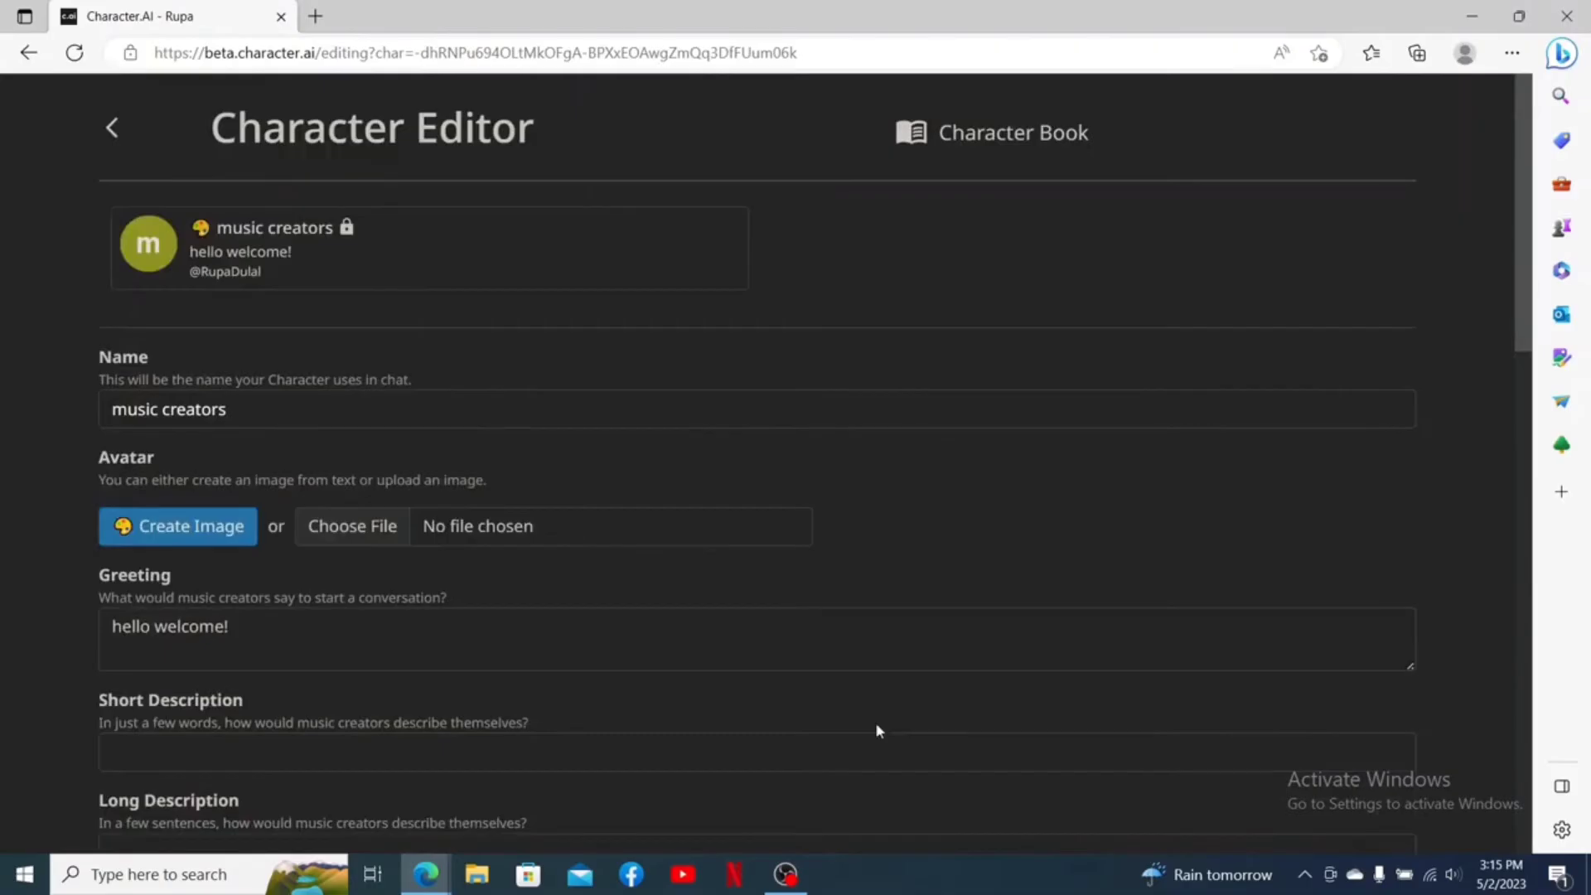
left_click(124, 126)
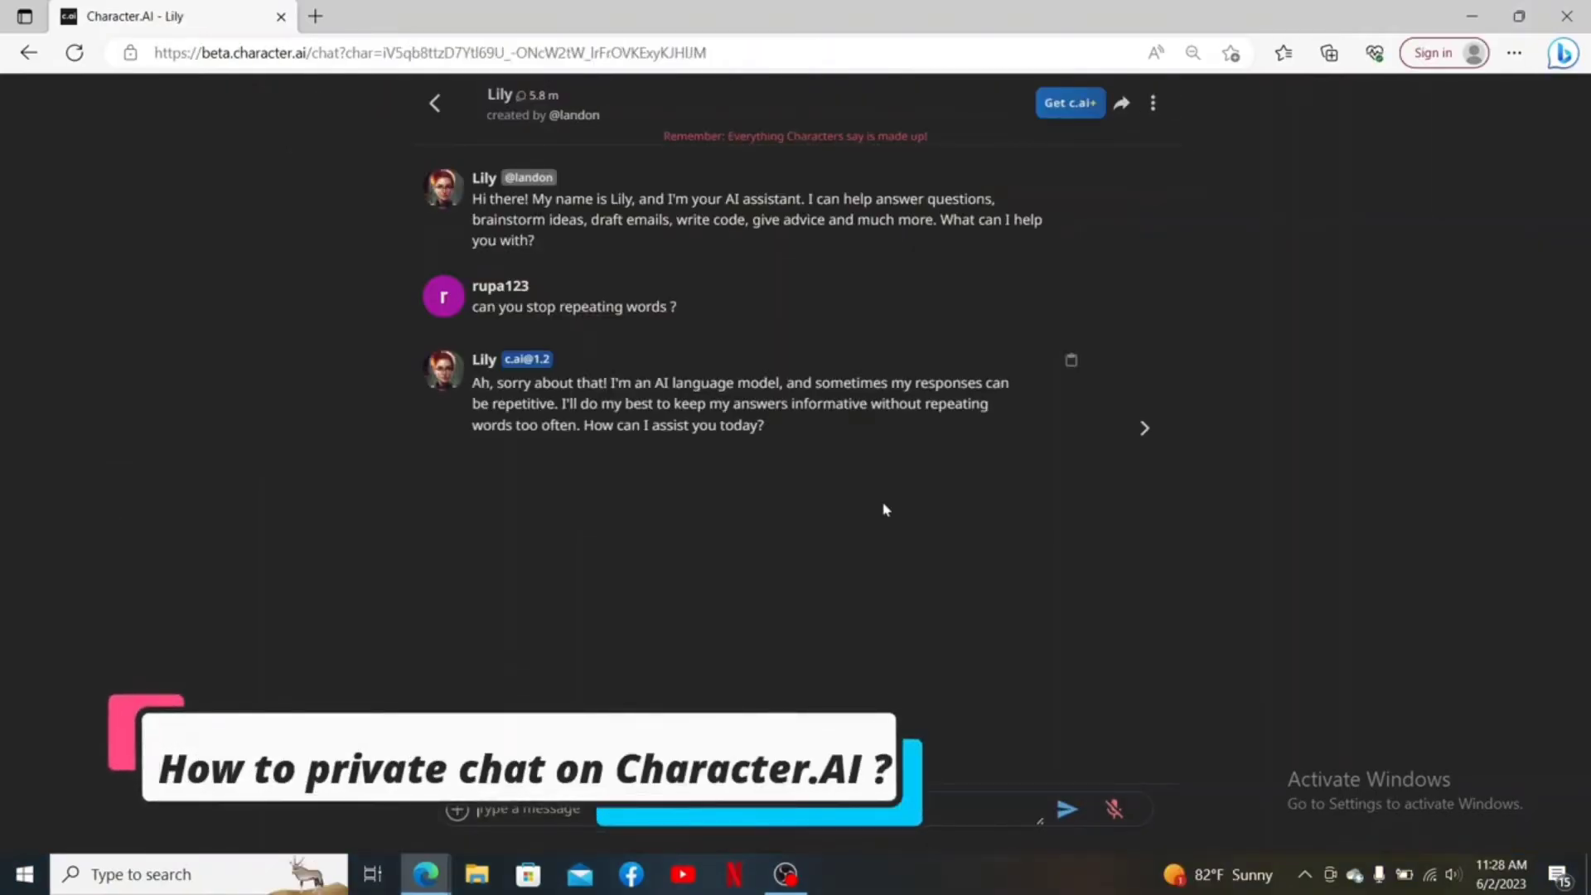
Open the Lily chat from the home page twice, returning home each time
left_click(425, 875)
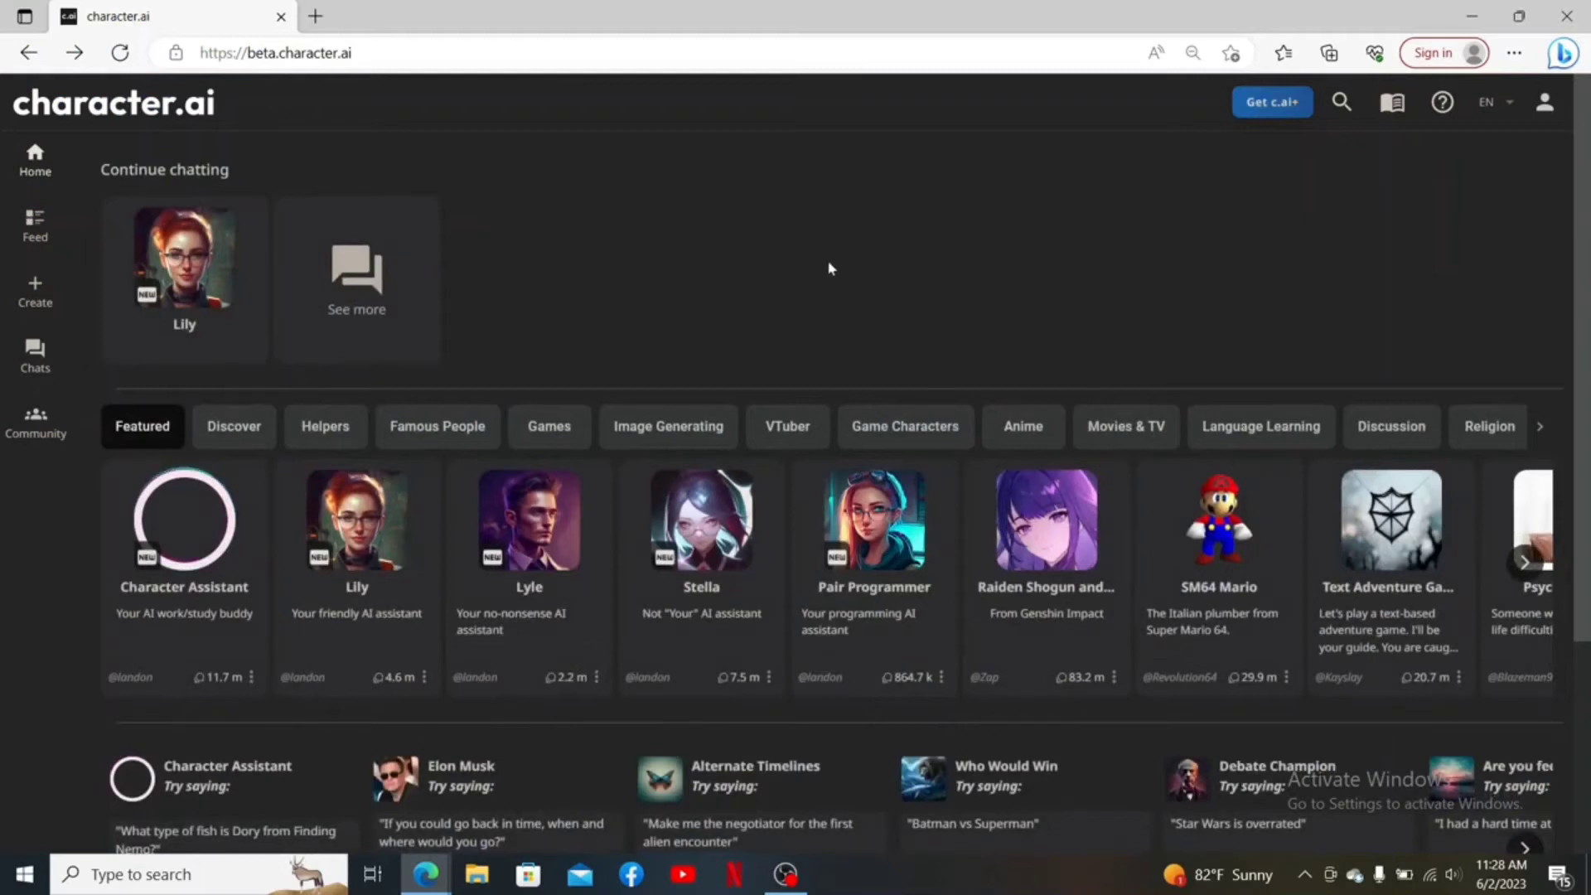
left_click(173, 282)
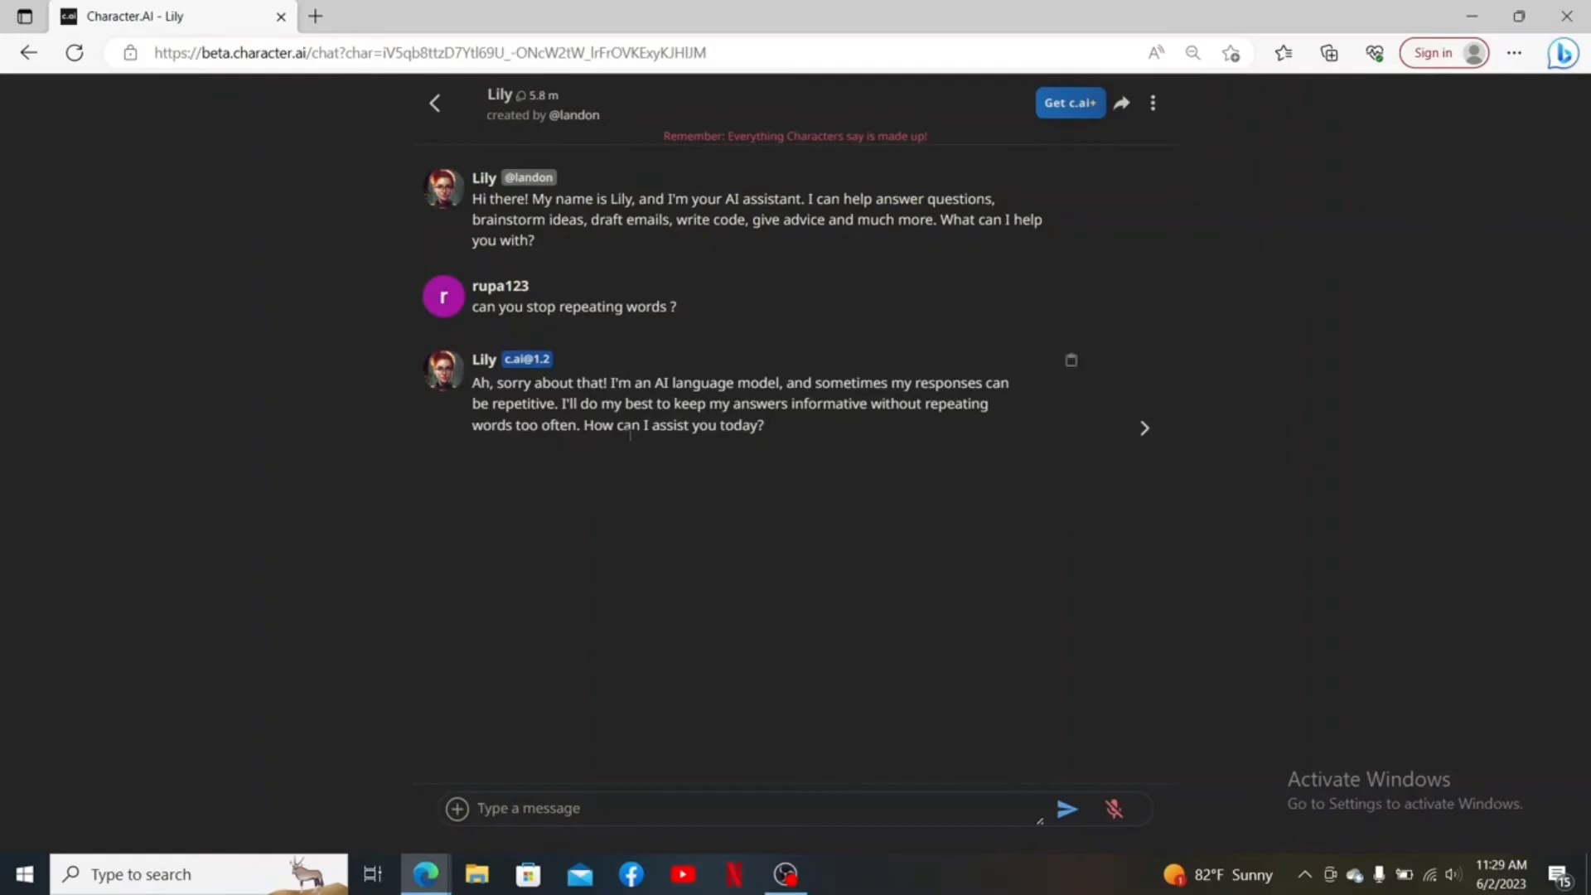
left_click(434, 103)
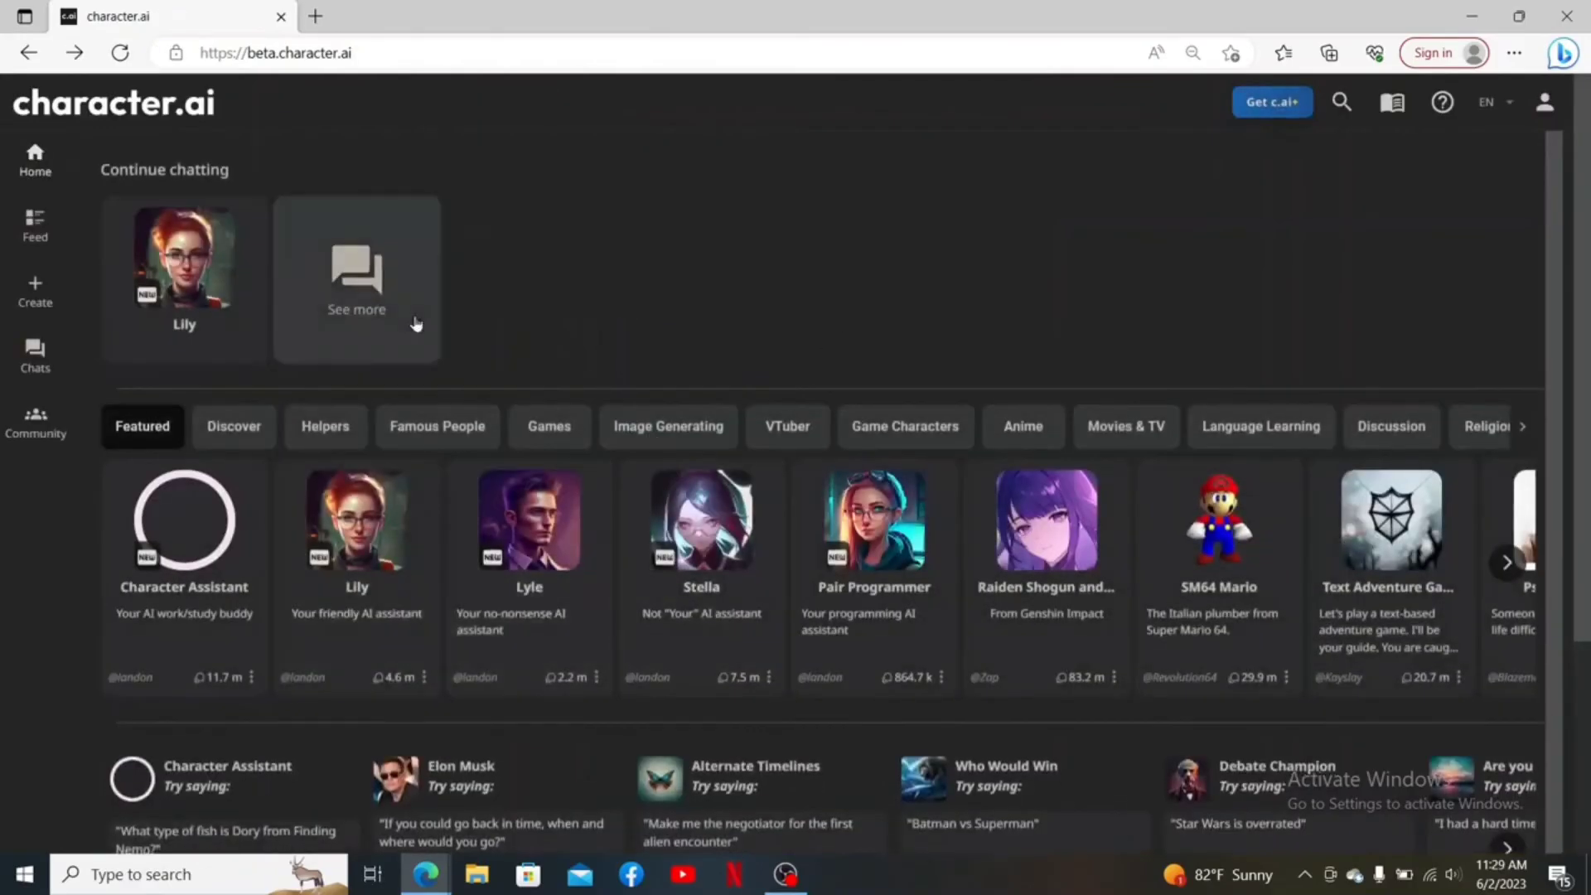
left_click(388, 562)
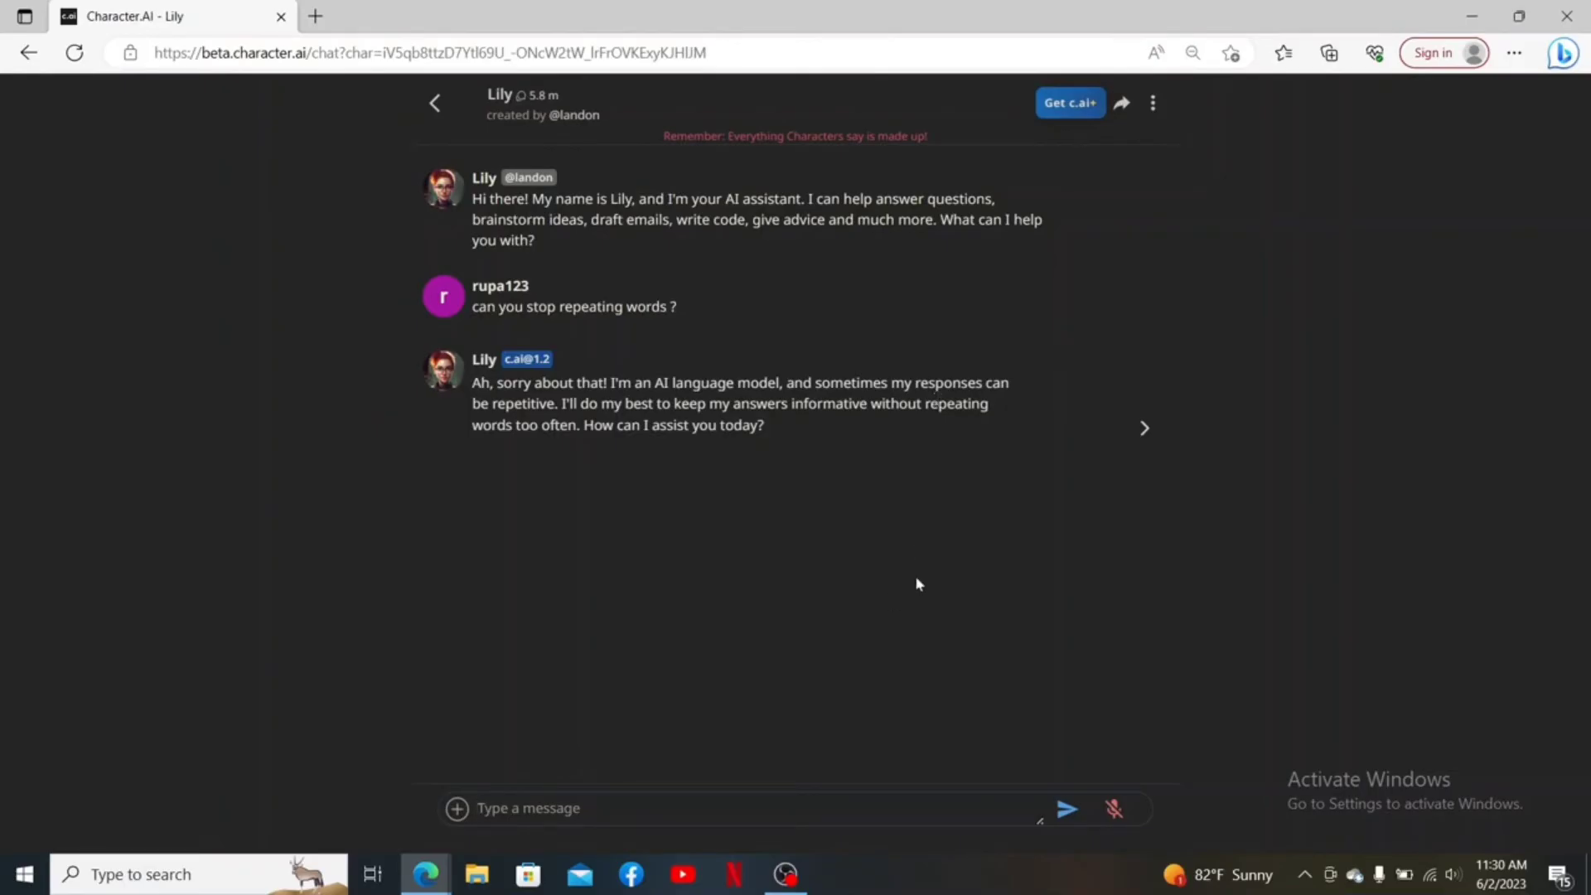
left_click(434, 103)
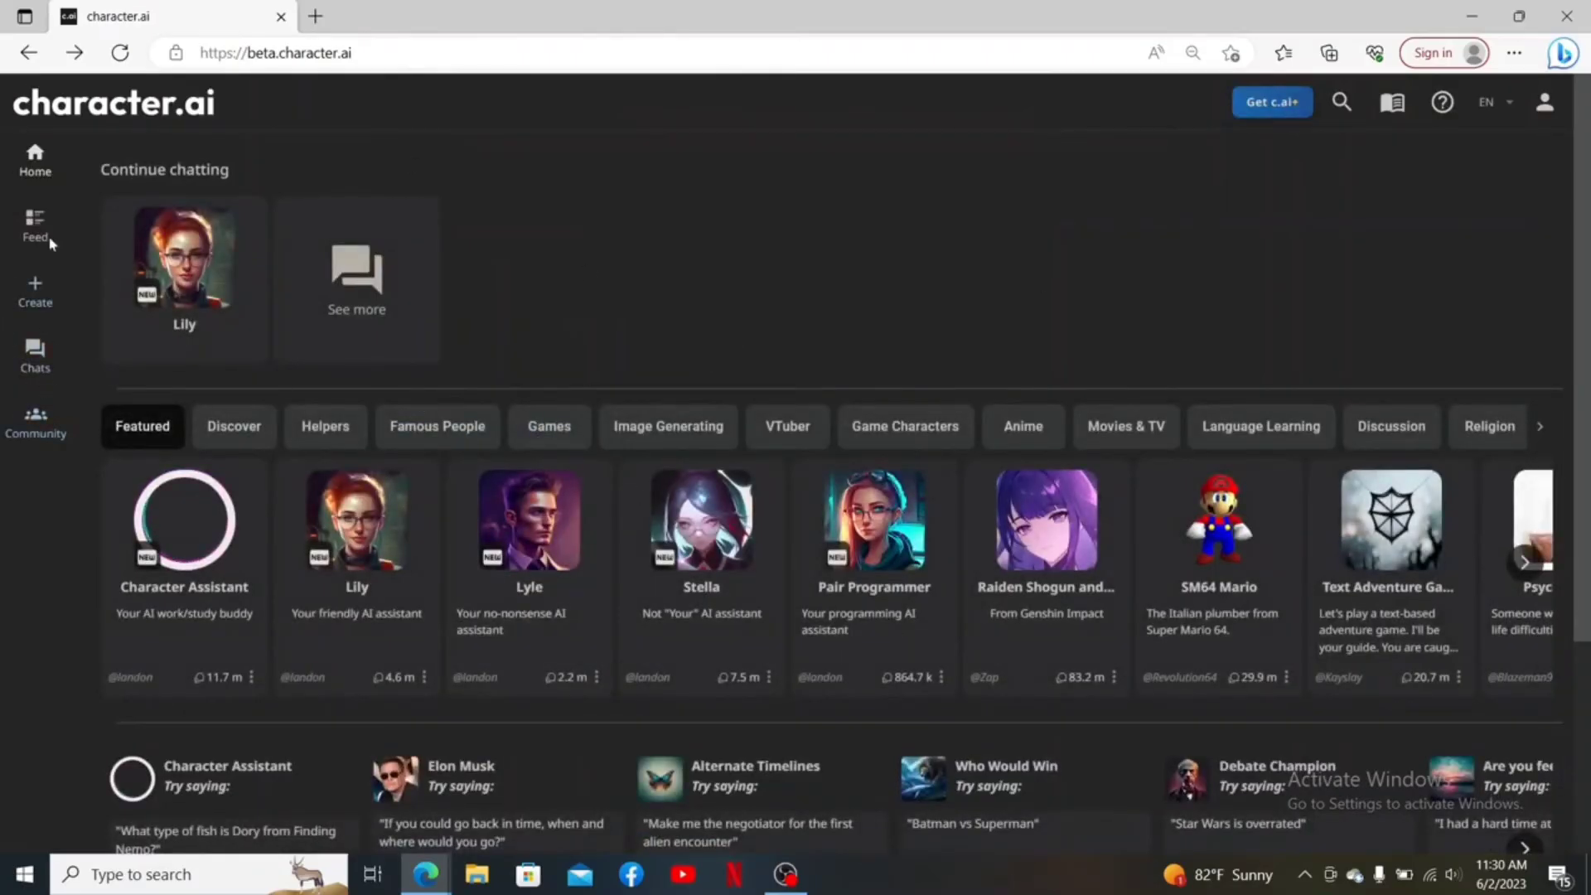
Create the new character neena with image generation enabled and 'Private: Only you can chat' visibility
left_click(46, 295)
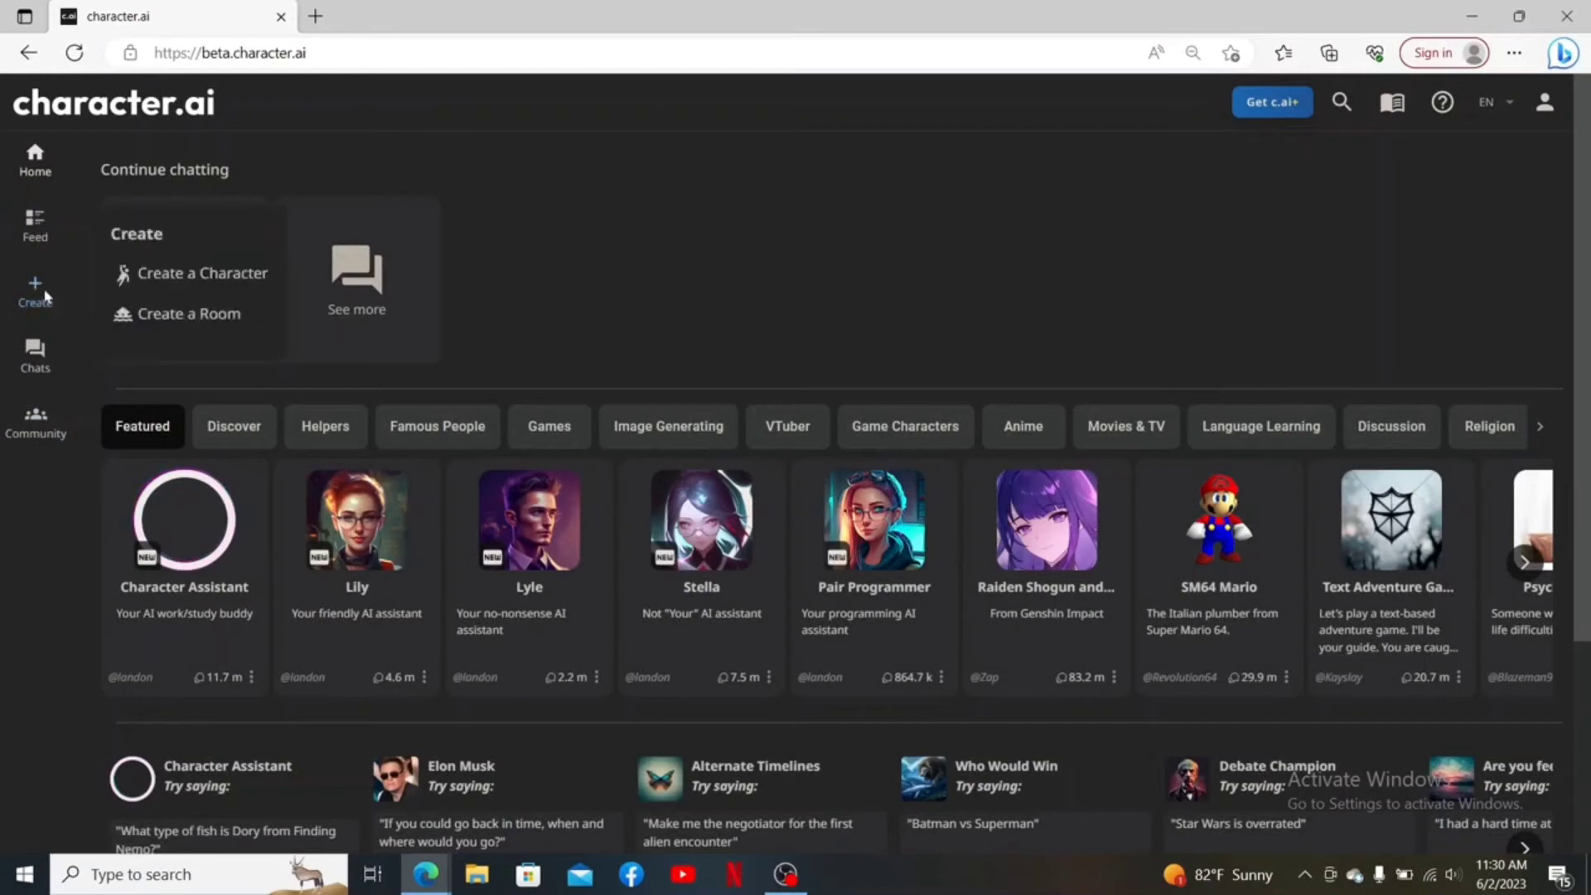
left_click(204, 274)
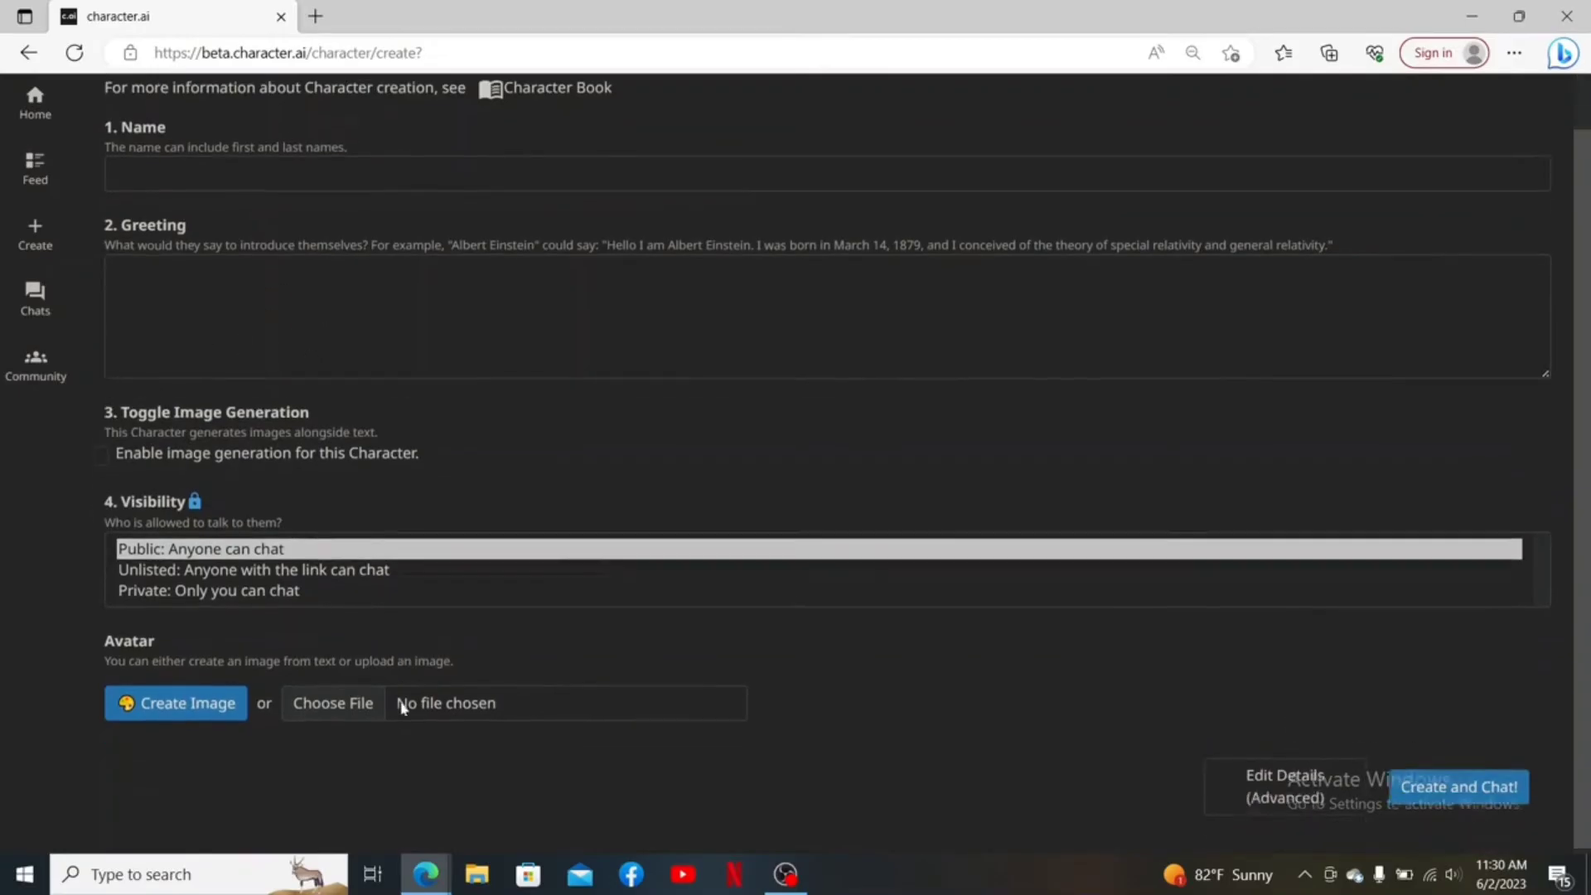
scroll(401, 704, "up", 1)
scroll(656, 423, "down", 1)
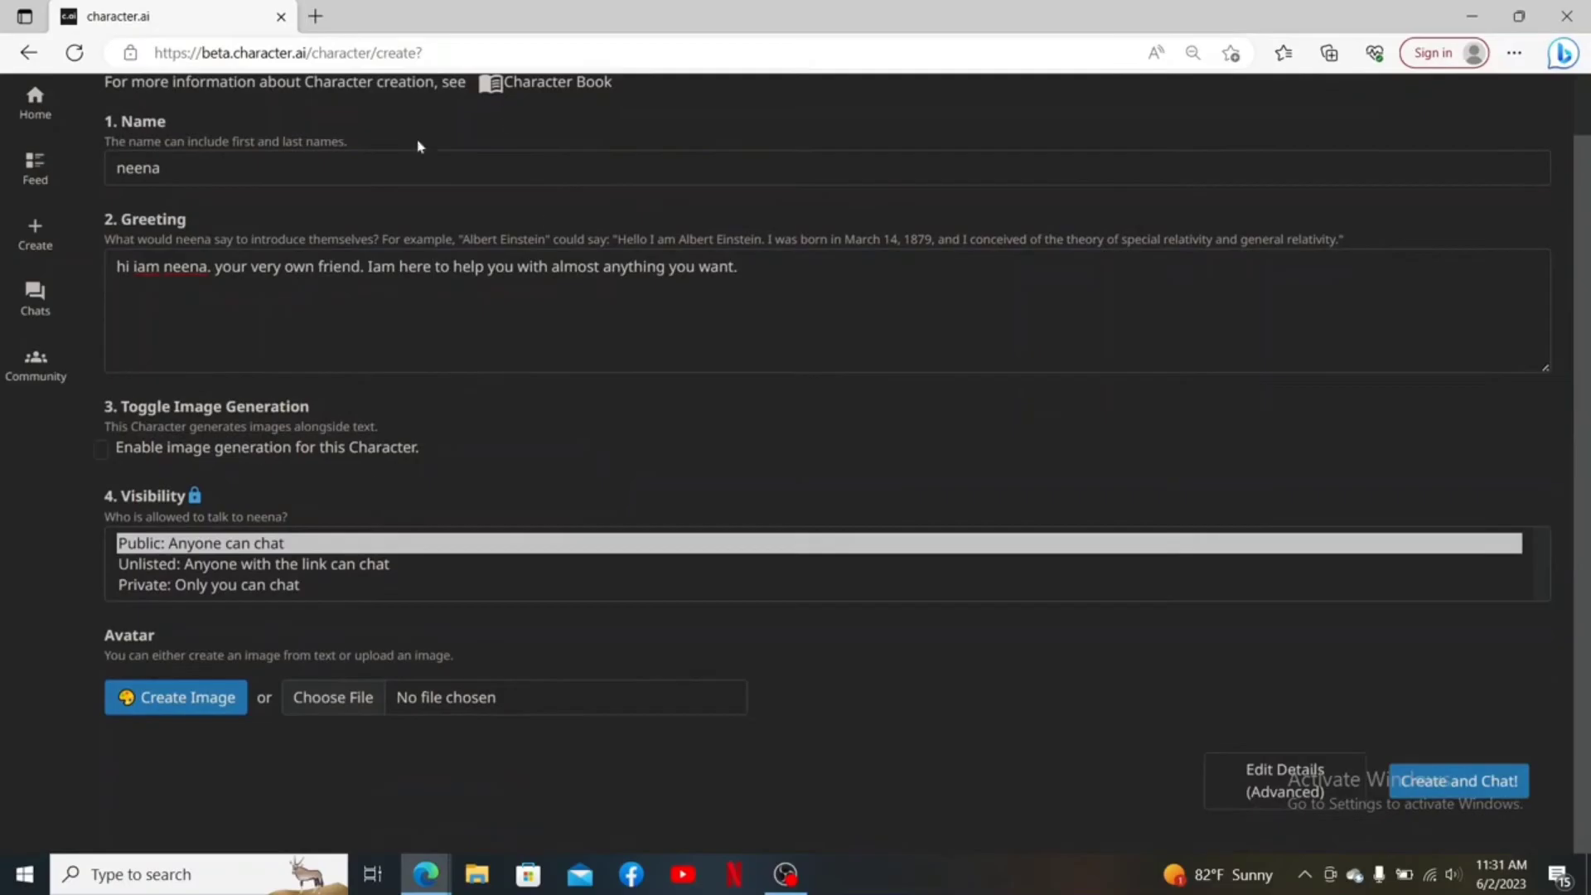
left_click(97, 453)
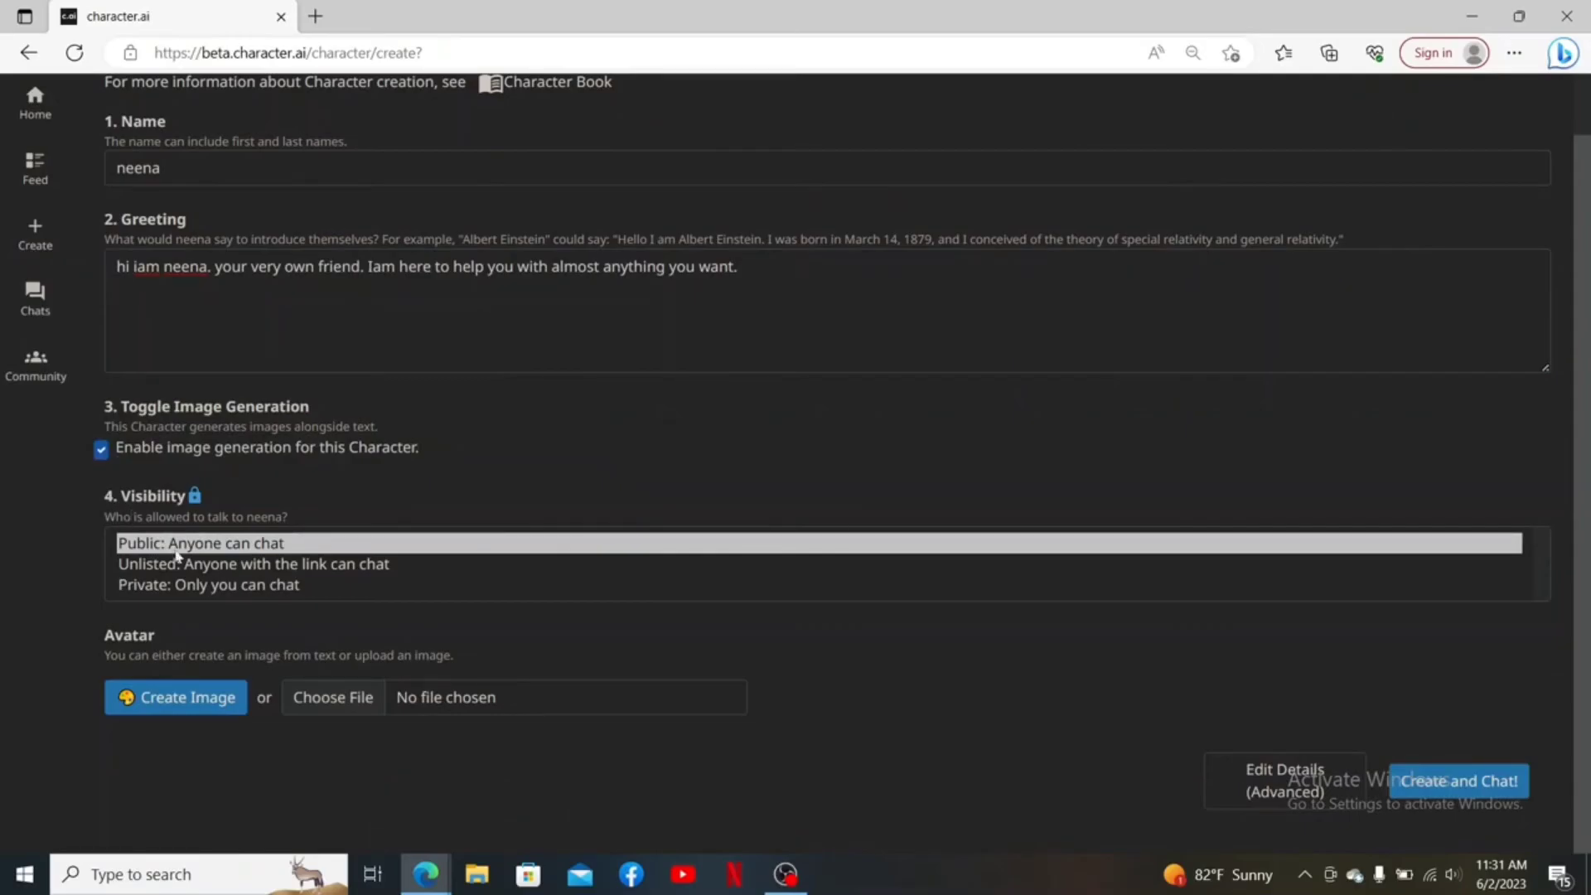
left_click(202, 594)
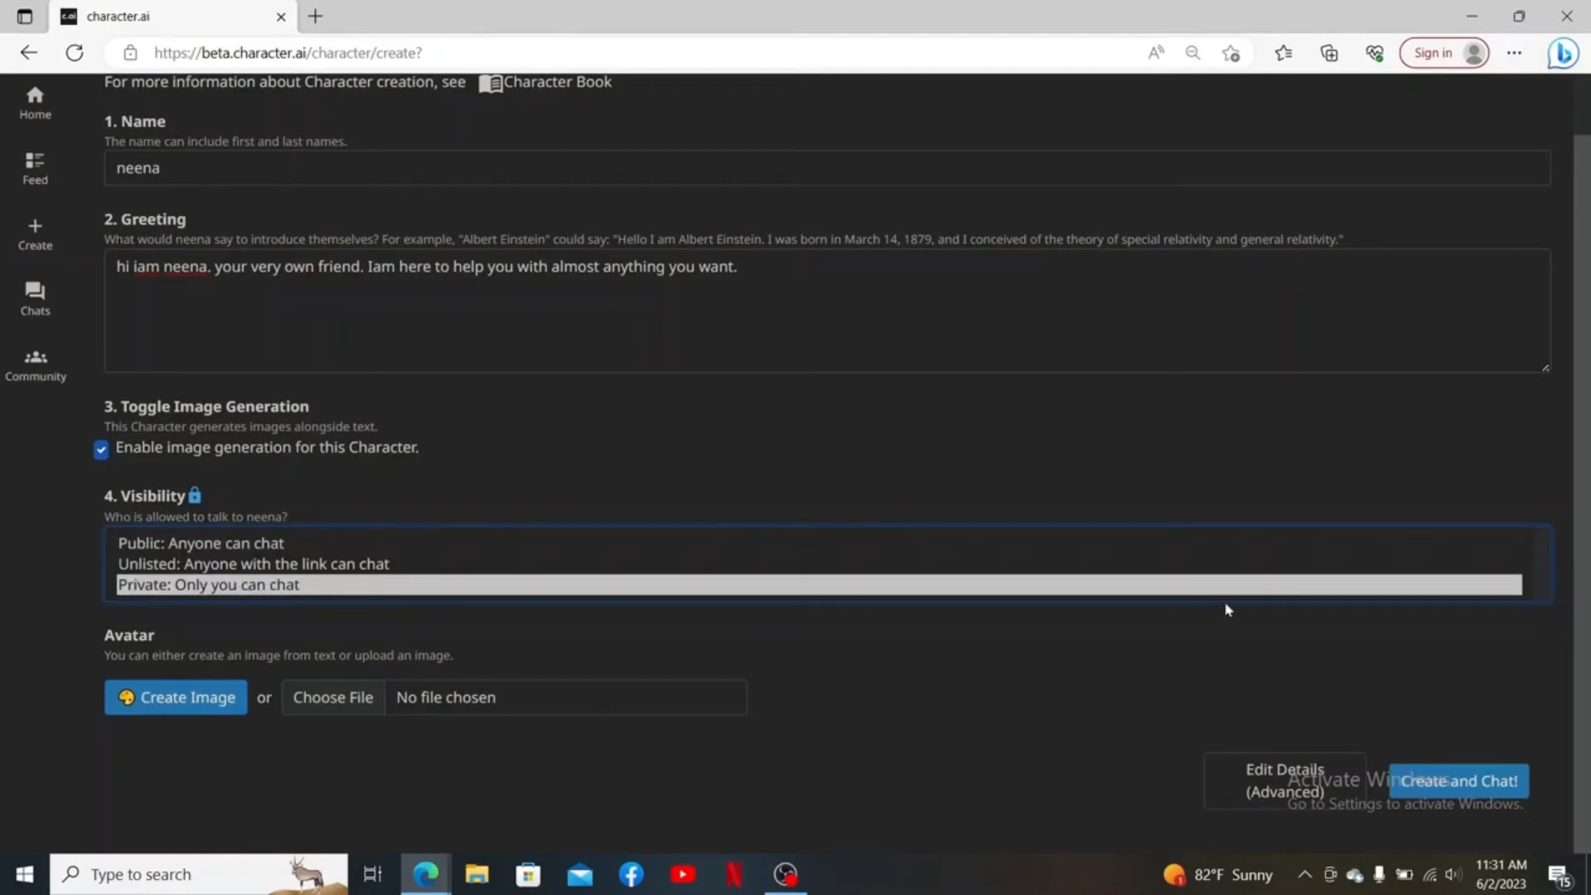
left_click(1483, 782)
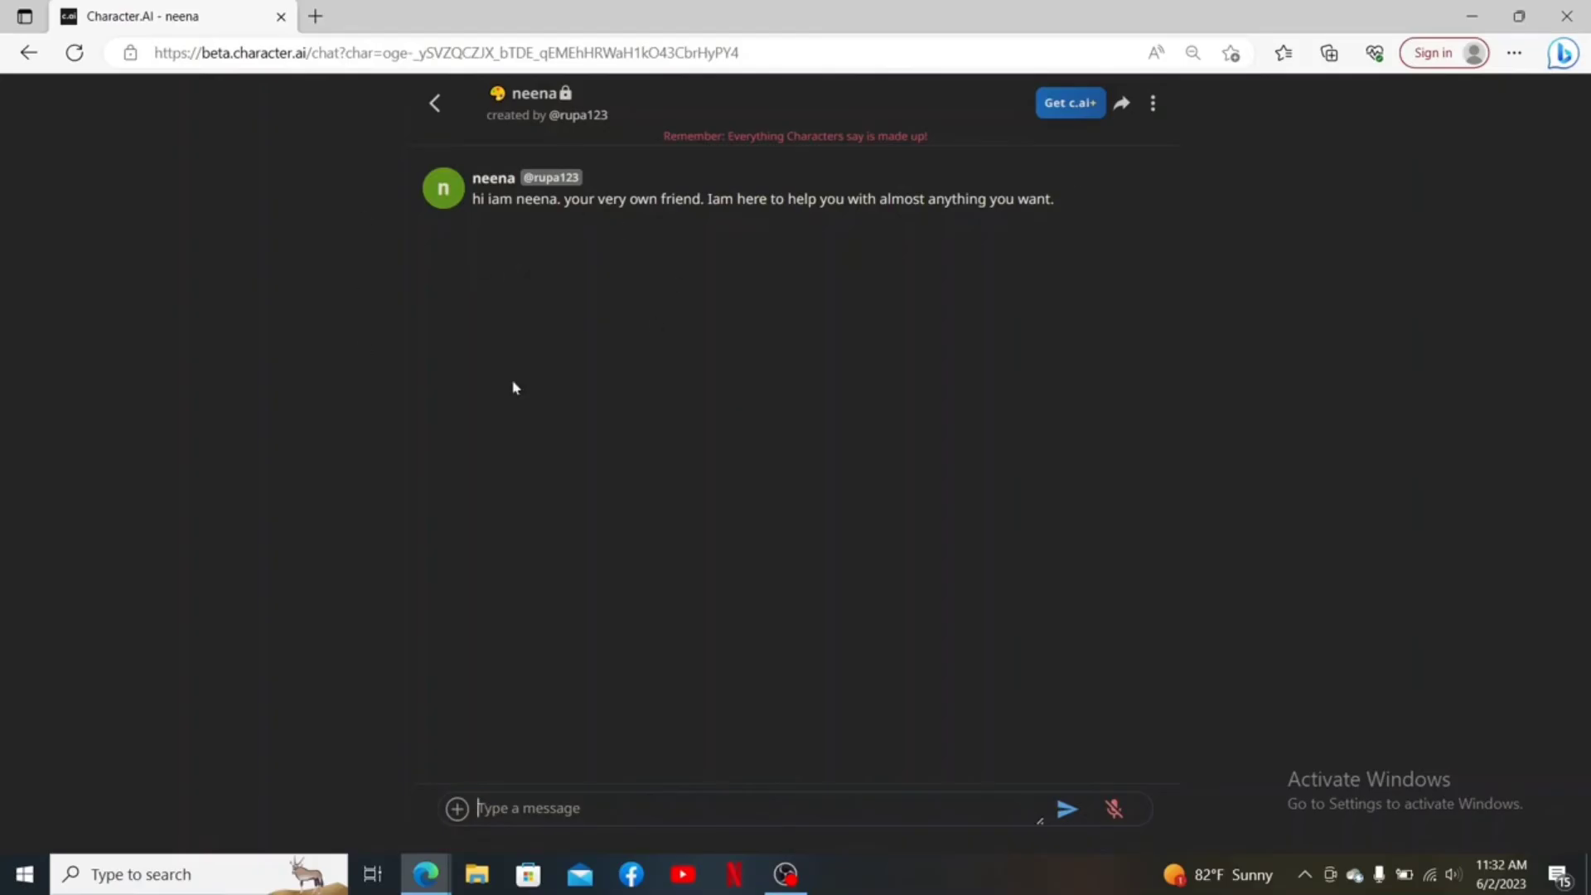
Leave the neena chat and go back to the home page
left_click(435, 103)
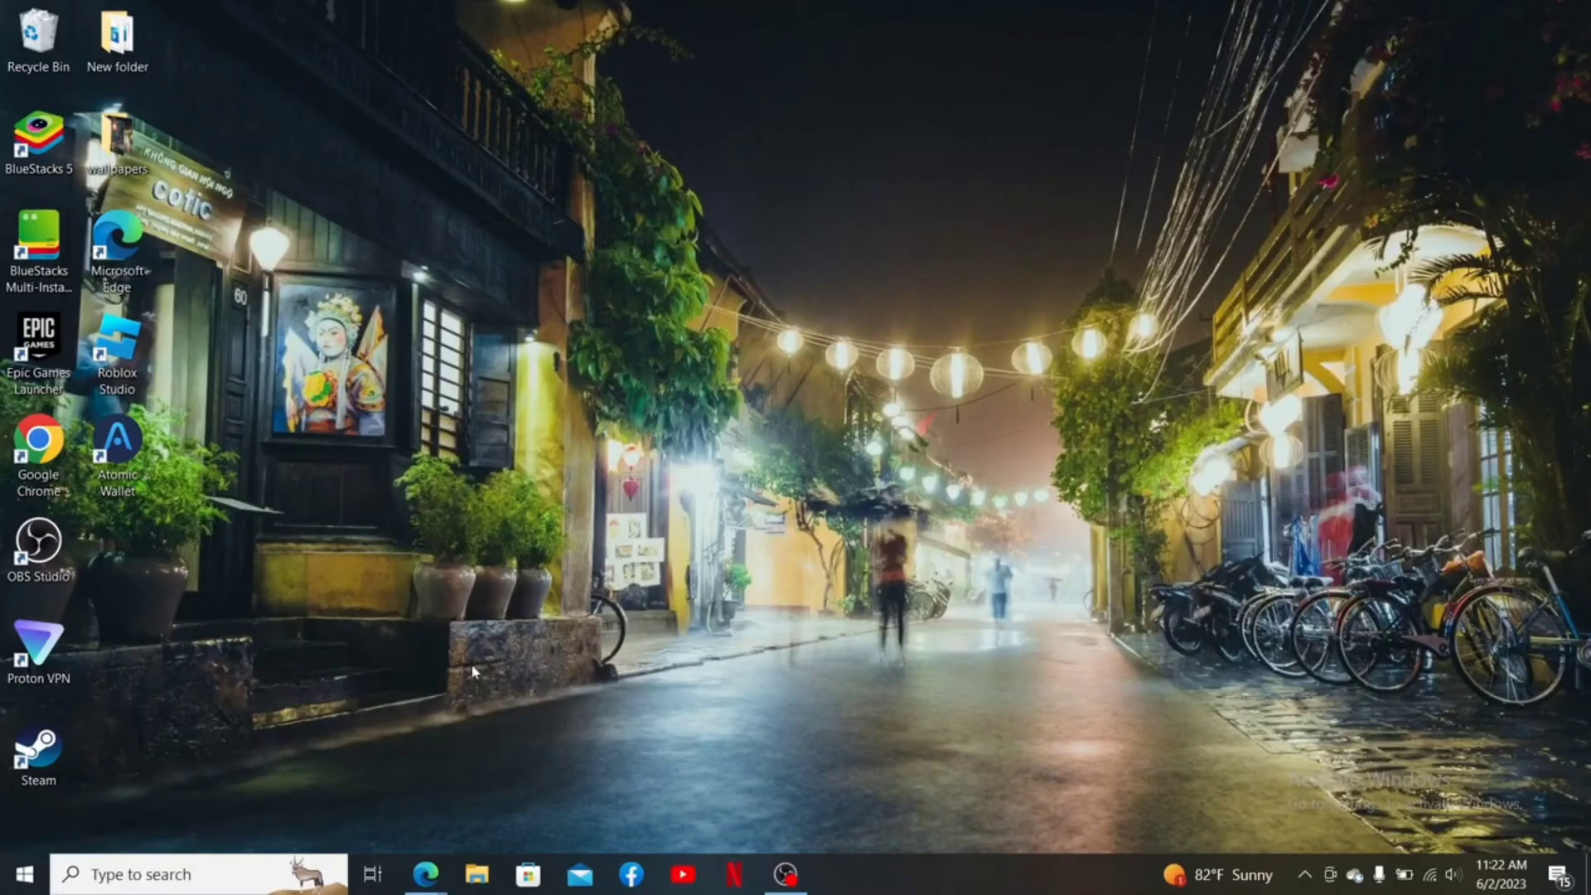
Bring up Microsoft Edge from the taskbar, showing the Character.AI chat with Lily
left_click(435, 867)
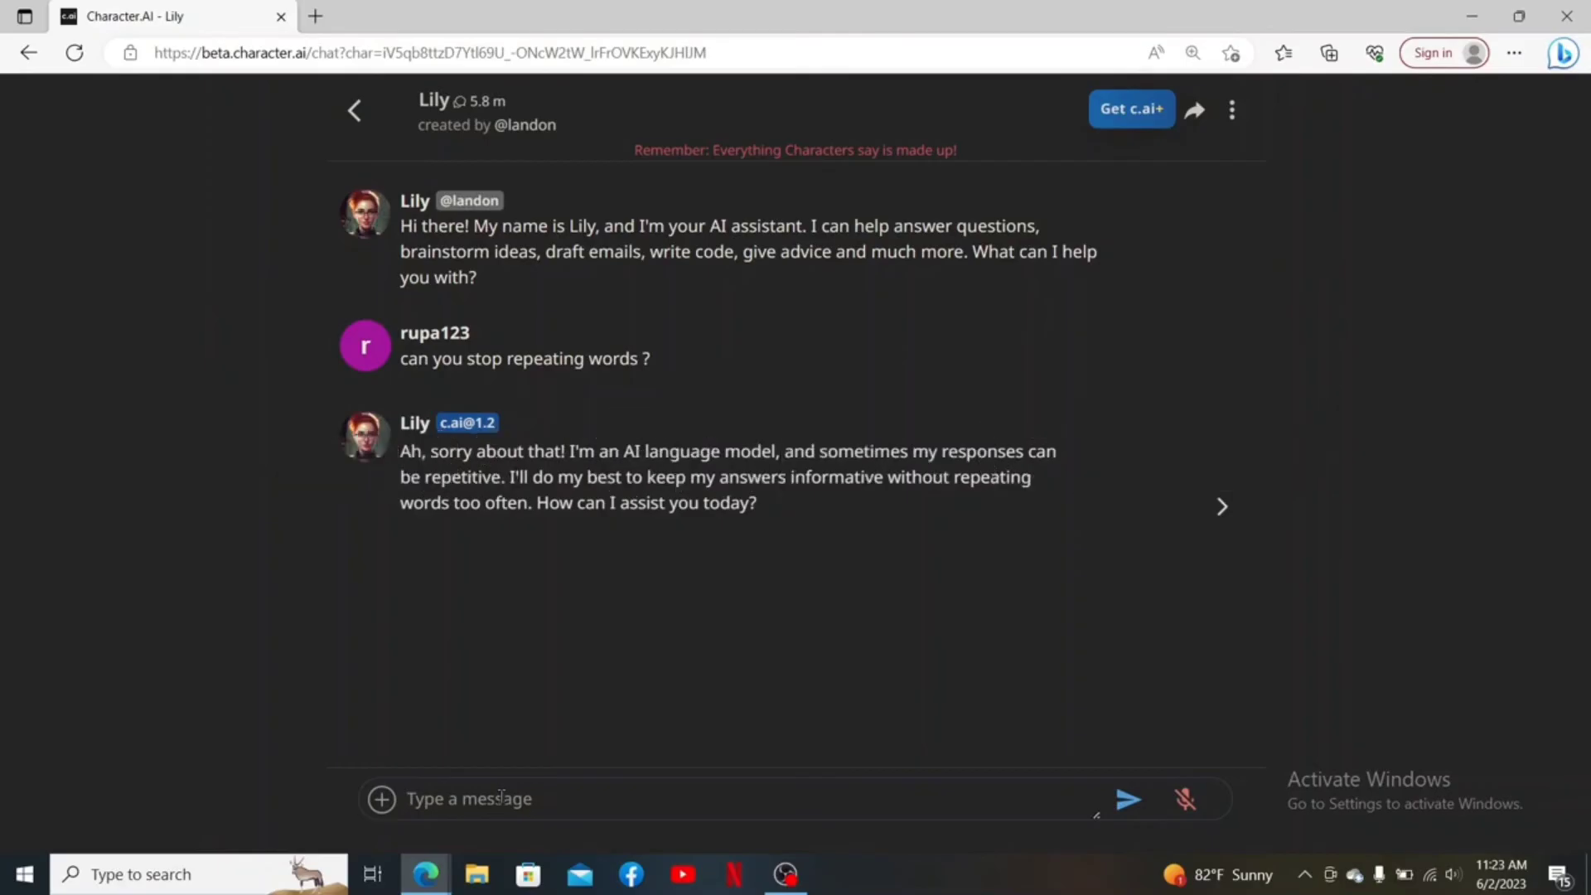
Zoom the page to 125%, return home from the Lily chat, and scroll to the Featured cards
key("ctrl+plus")
key("ctrl+plus")
key("ctrl+plus")
key("ctrl+plus")
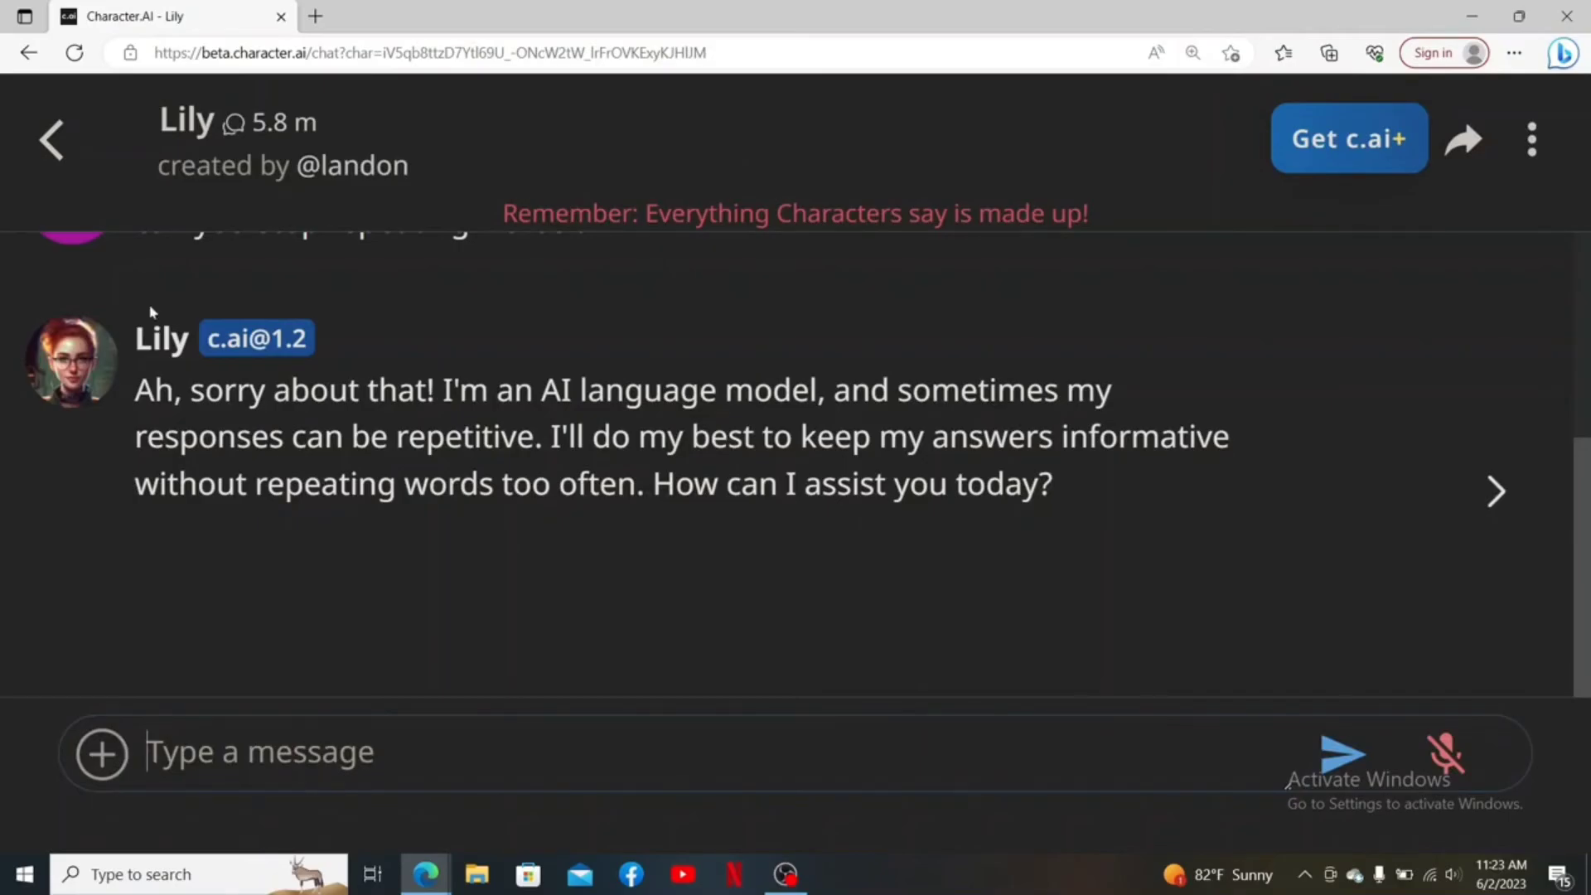
left_click(52, 141)
scroll(622, 533, "down", 3)
scroll(473, 643, "up", 3)
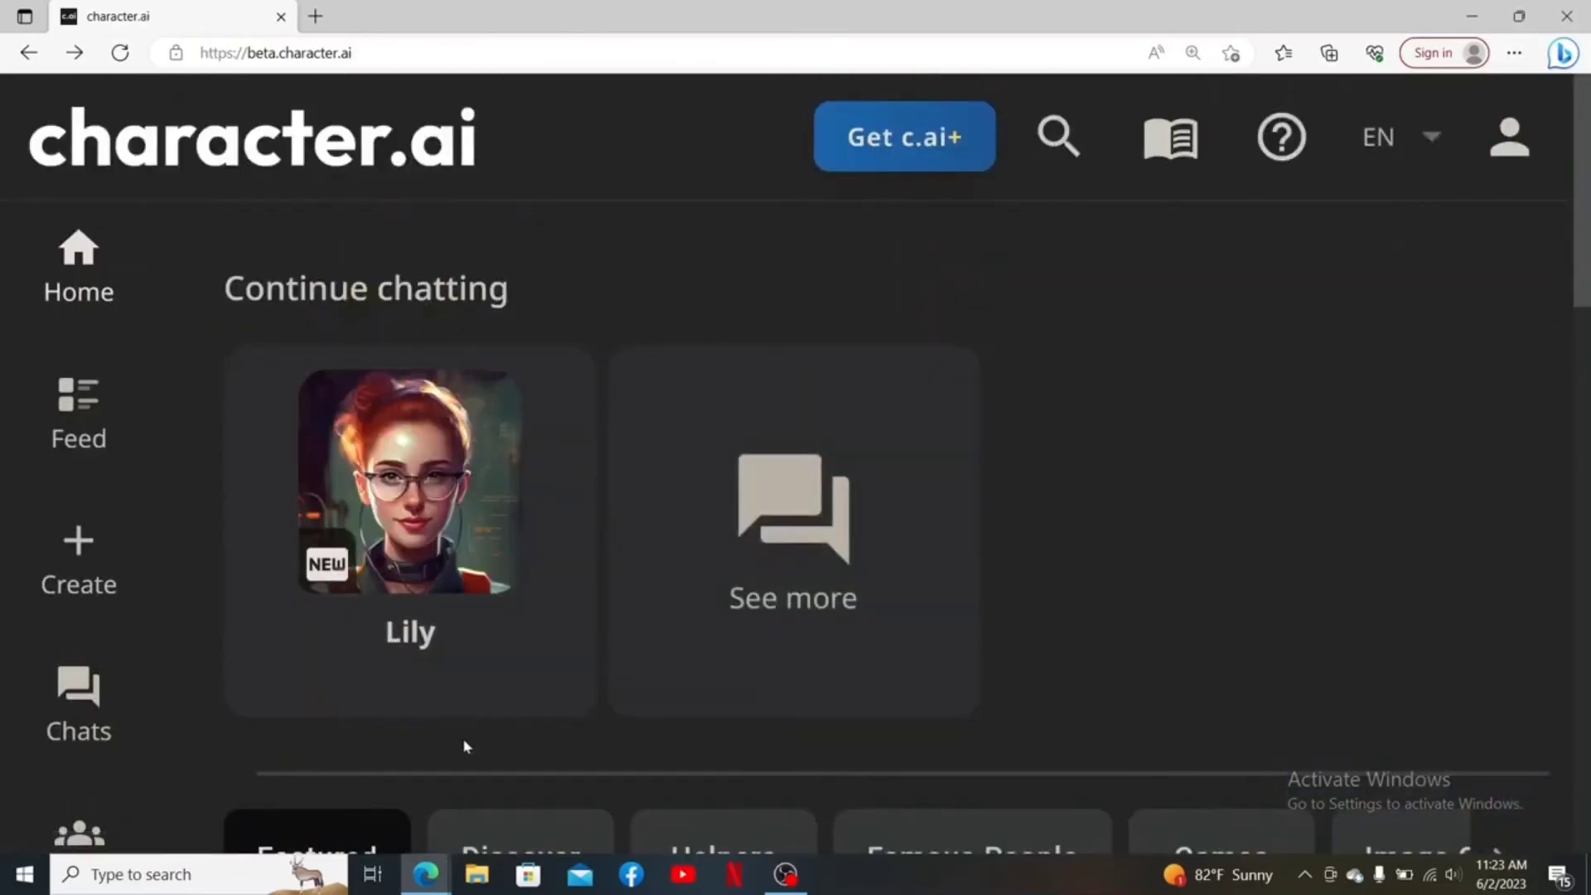
scroll(1081, 567, "down", 5)
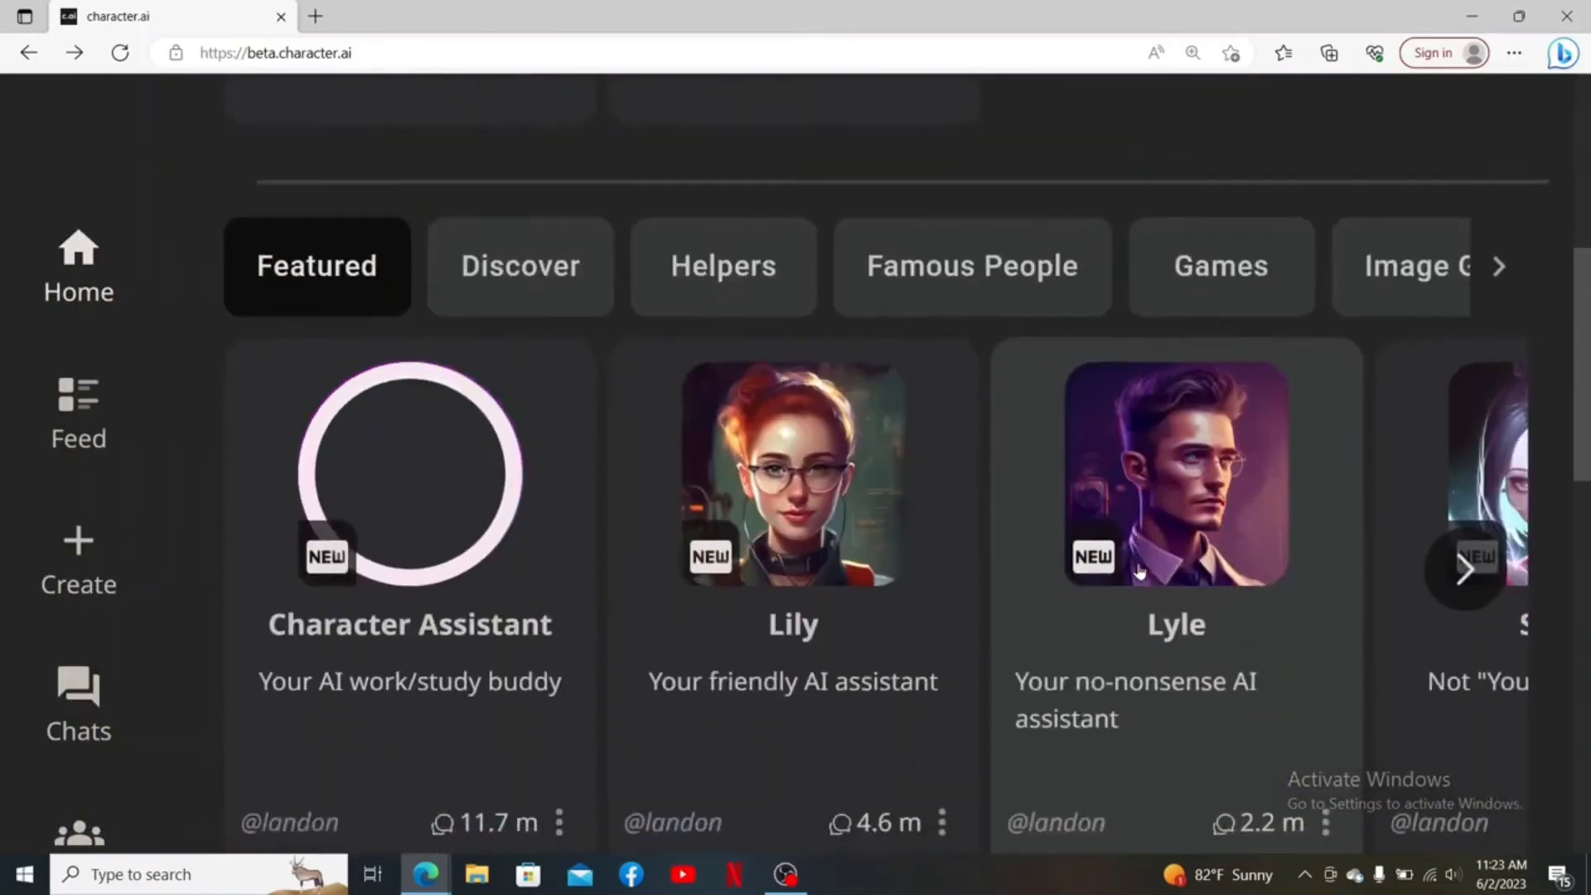
scroll(1139, 570, "down", 1)
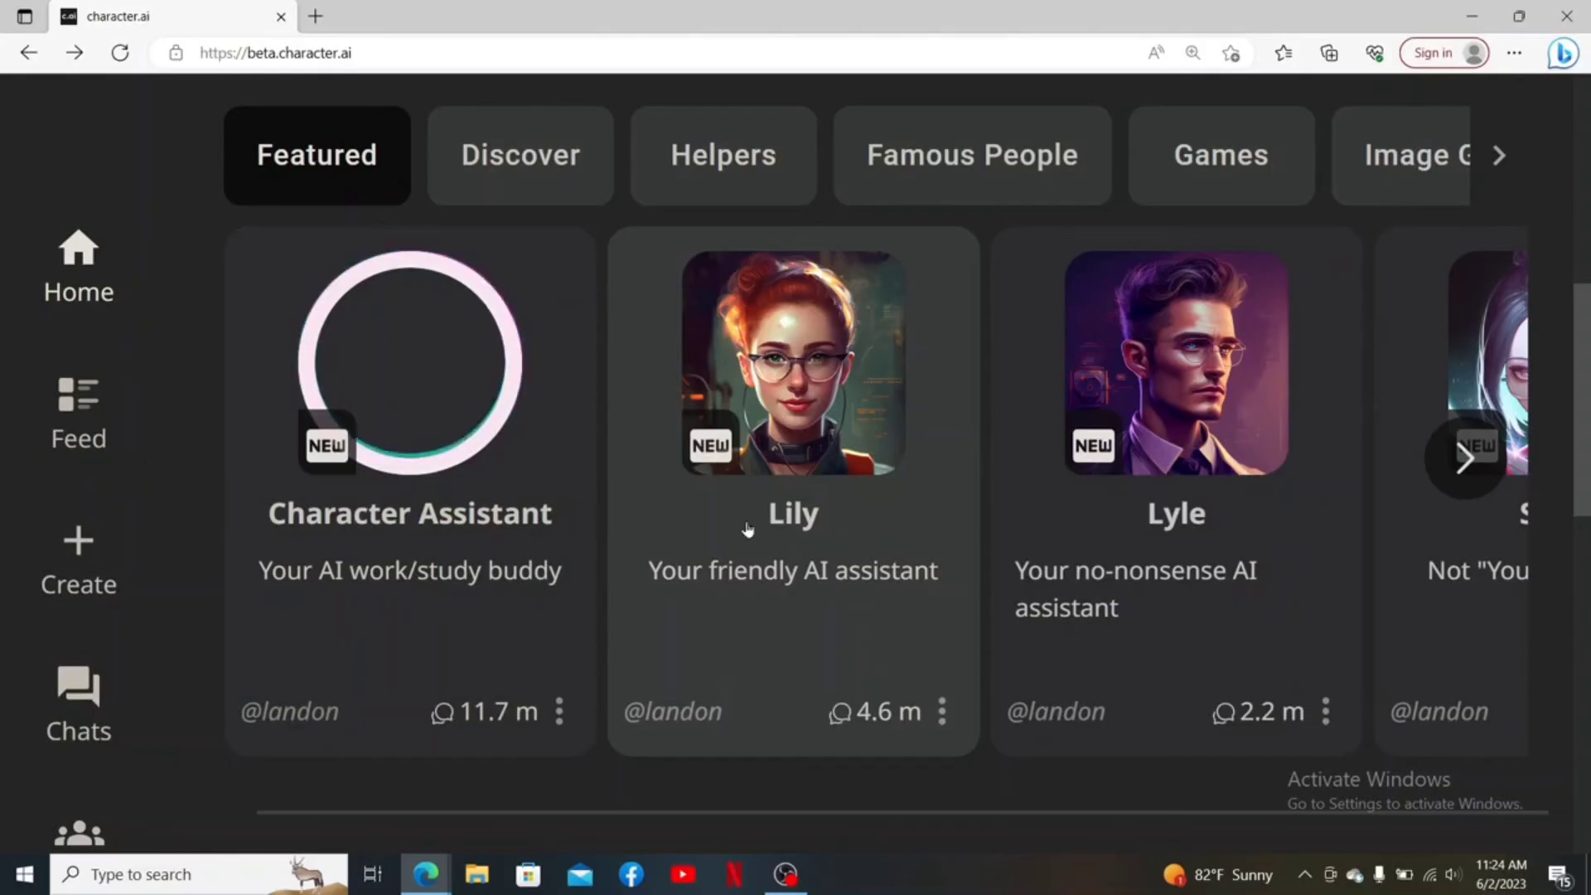
Zoom the page in to 400%, then back out below 100% to fit more cards
key("ctrl+plus")
key("ctrl+plus")
key("ctrl+plus")
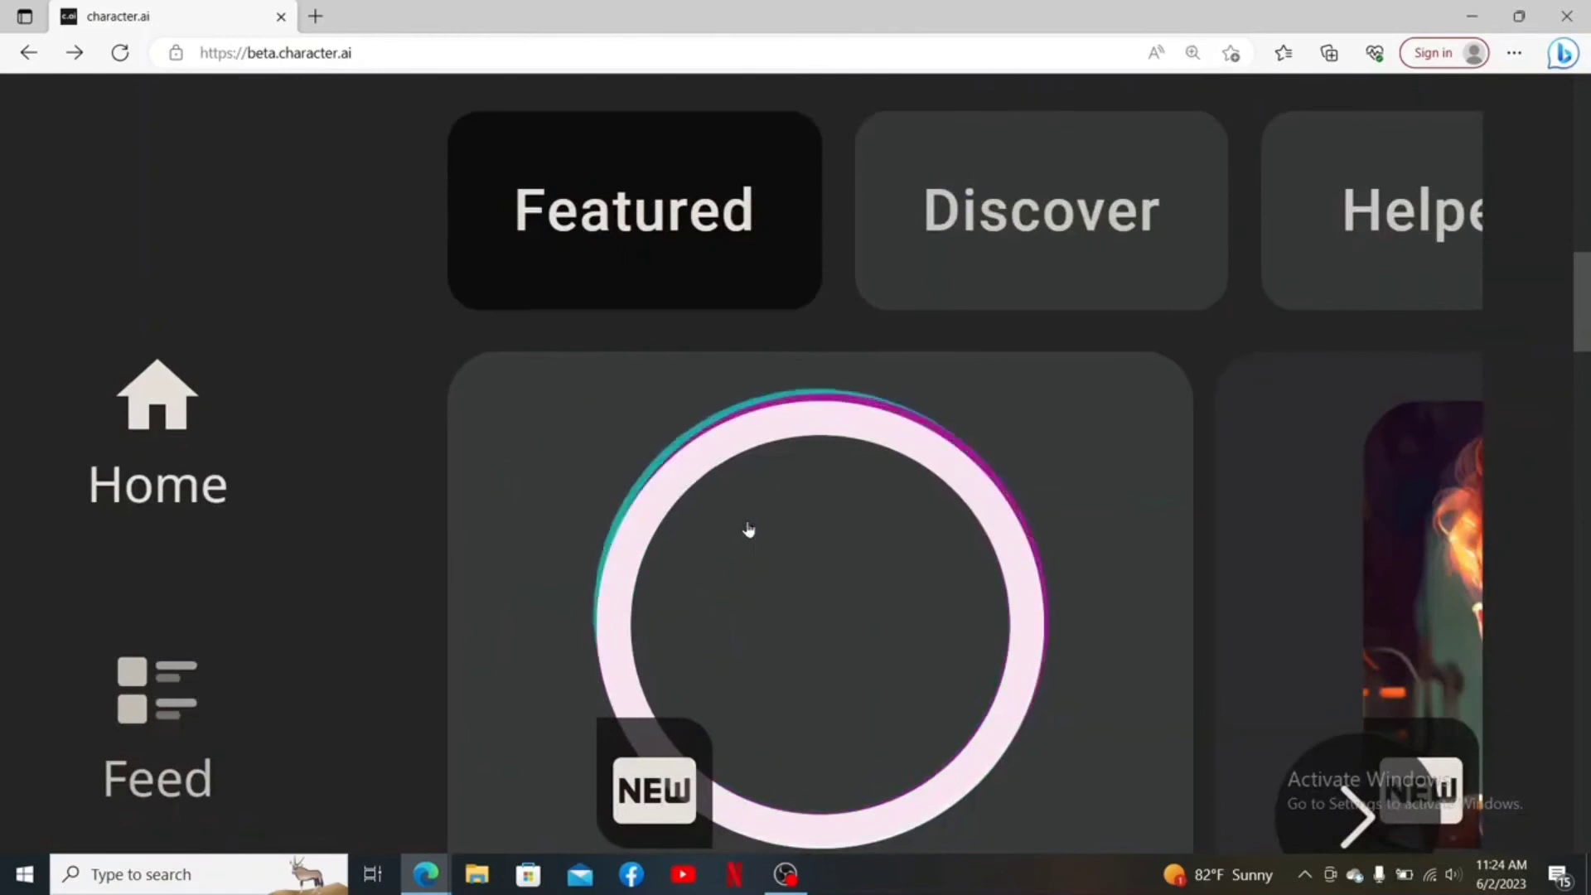
key("ctrl+minus")
key("ctrl+minus")
key("ctrl+minus")
key("ctrl+minus")
key("ctrl+minus")
key("ctrl+minus")
key("ctrl+minus")
key("ctrl+minus")
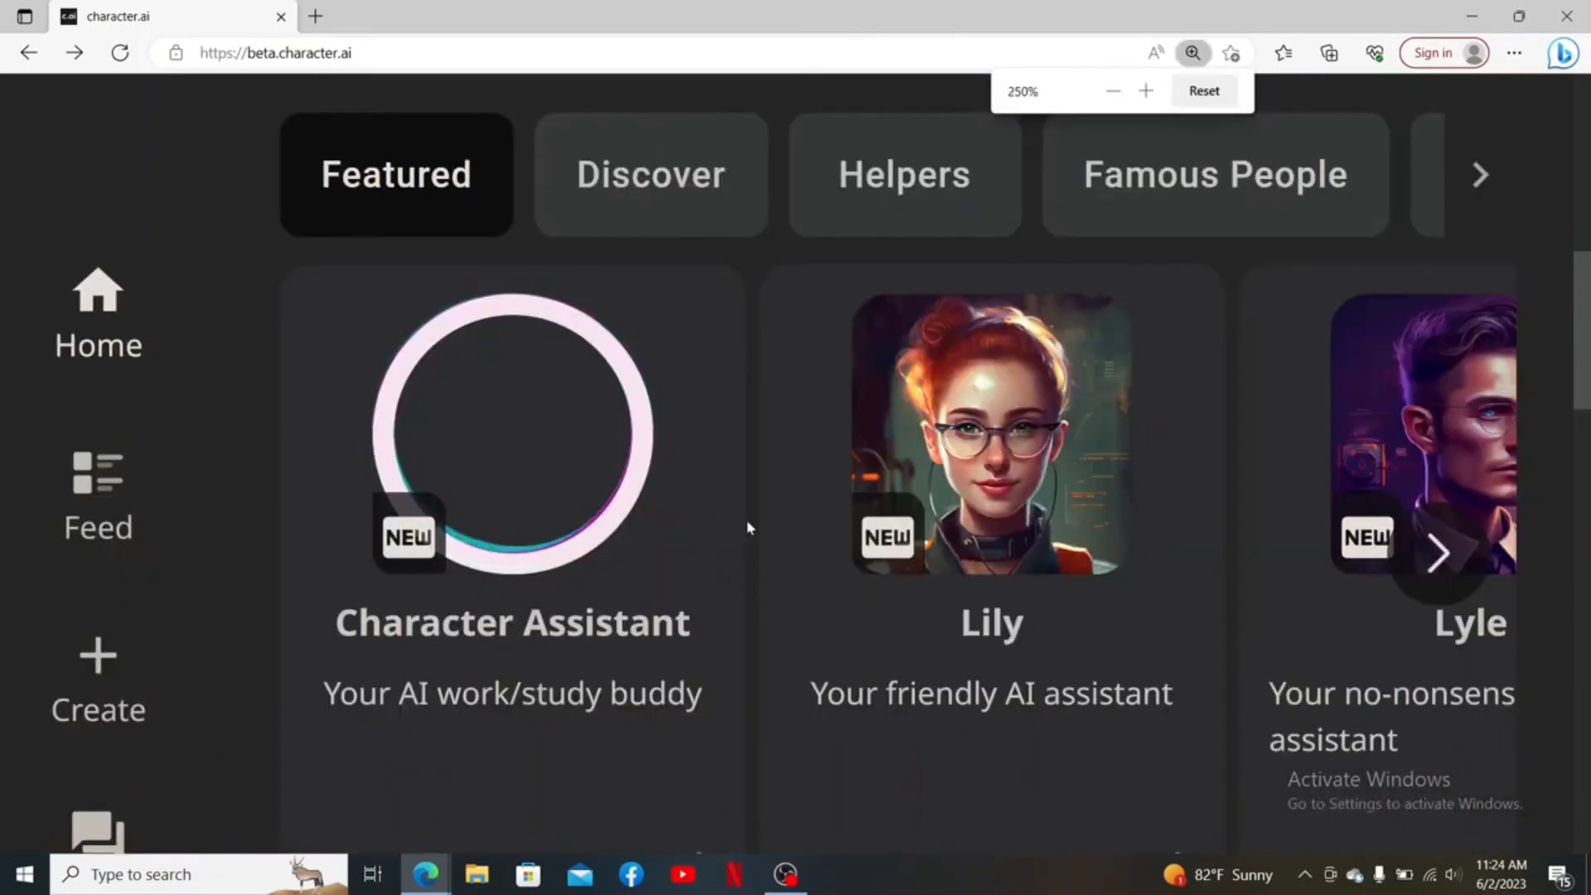
key("ctrl+minus")
key("ctrl+minus")
key("ctrl+minus")
key("ctrl+minus")
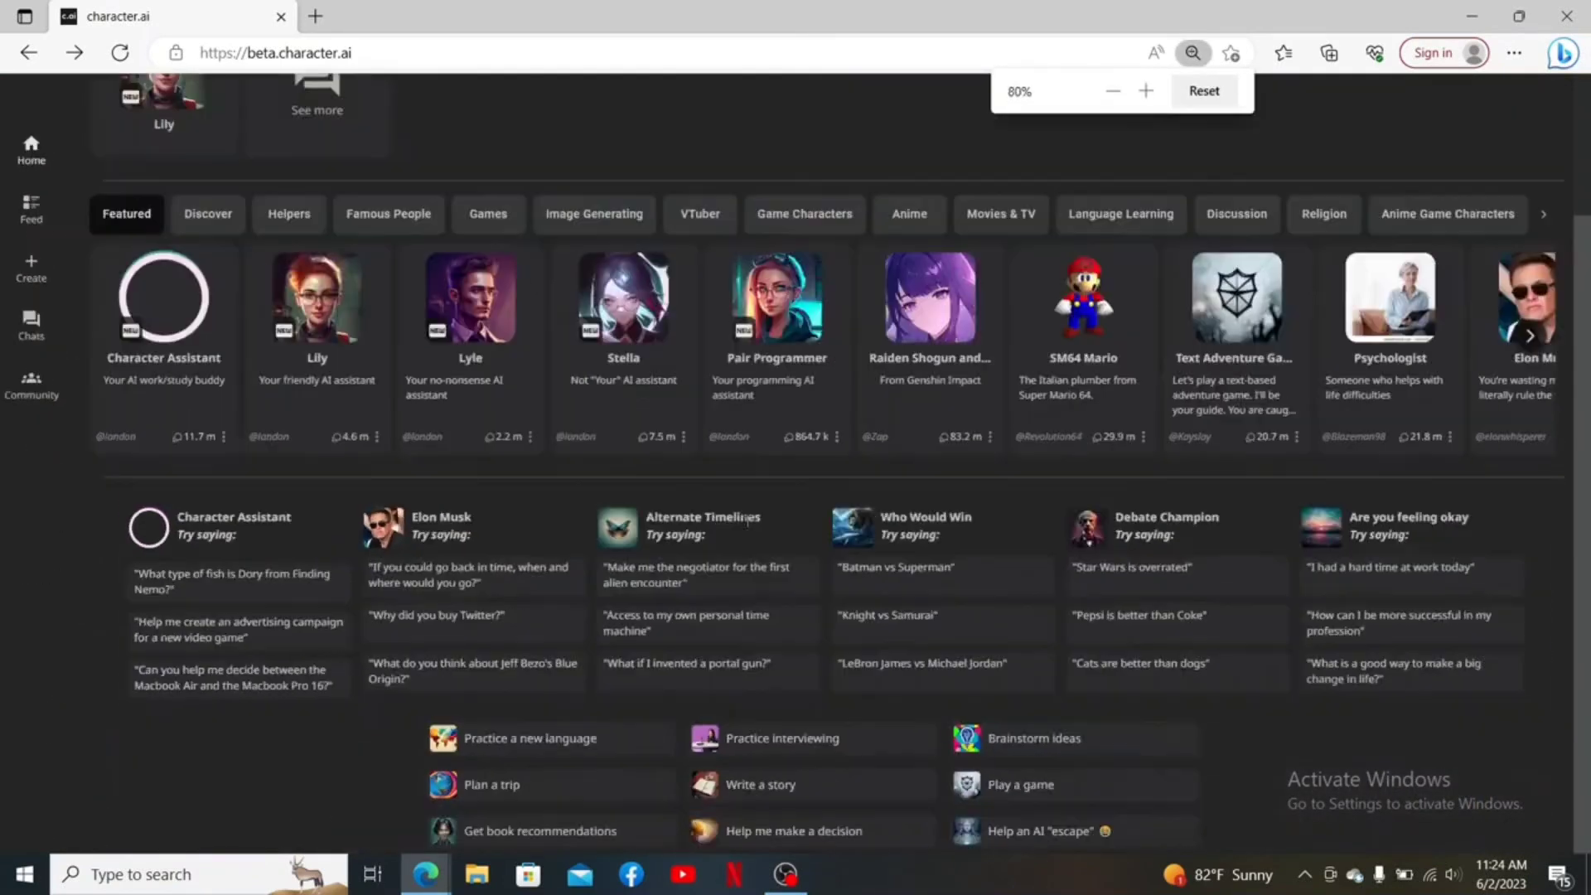
key("ctrl+minus")
key("ctrl+minus")
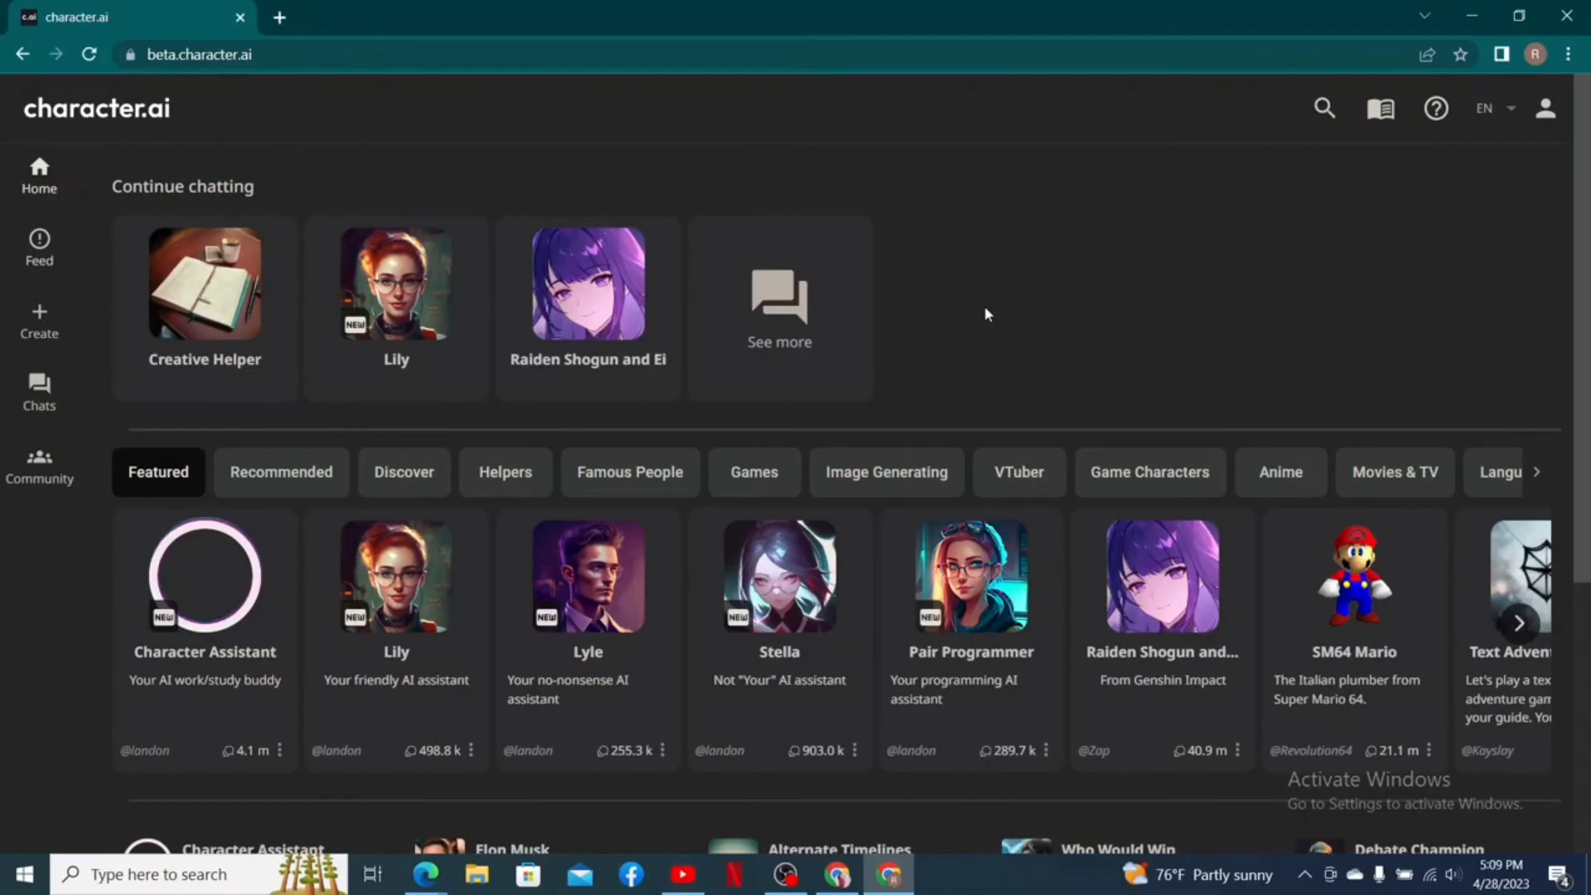
Log out of the account from the Profile Settings page
left_click(1541, 112)
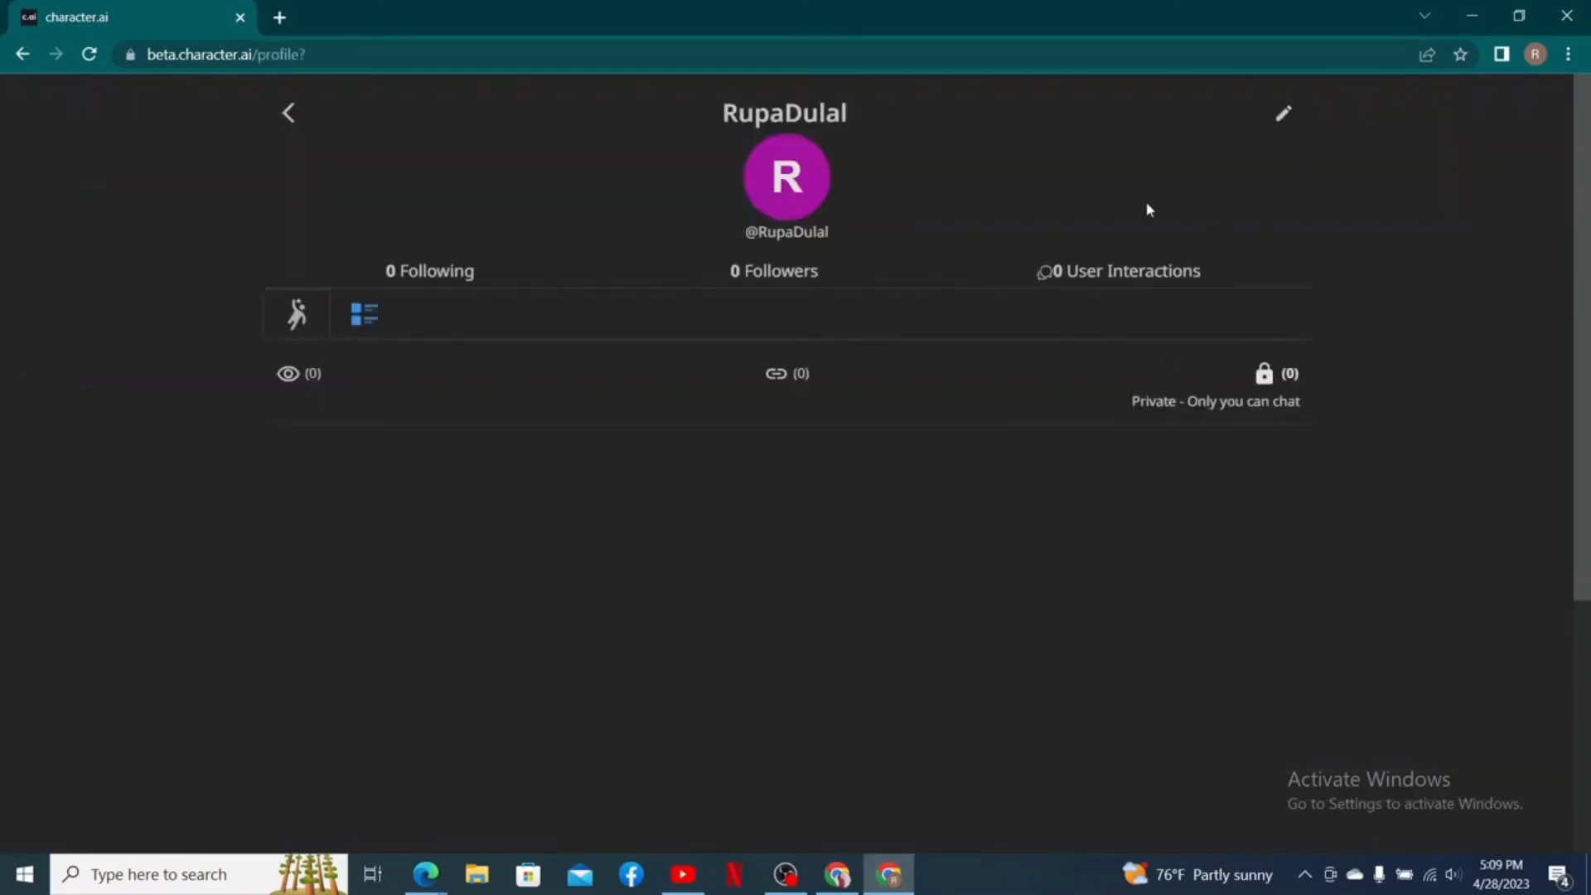
left_click(1284, 116)
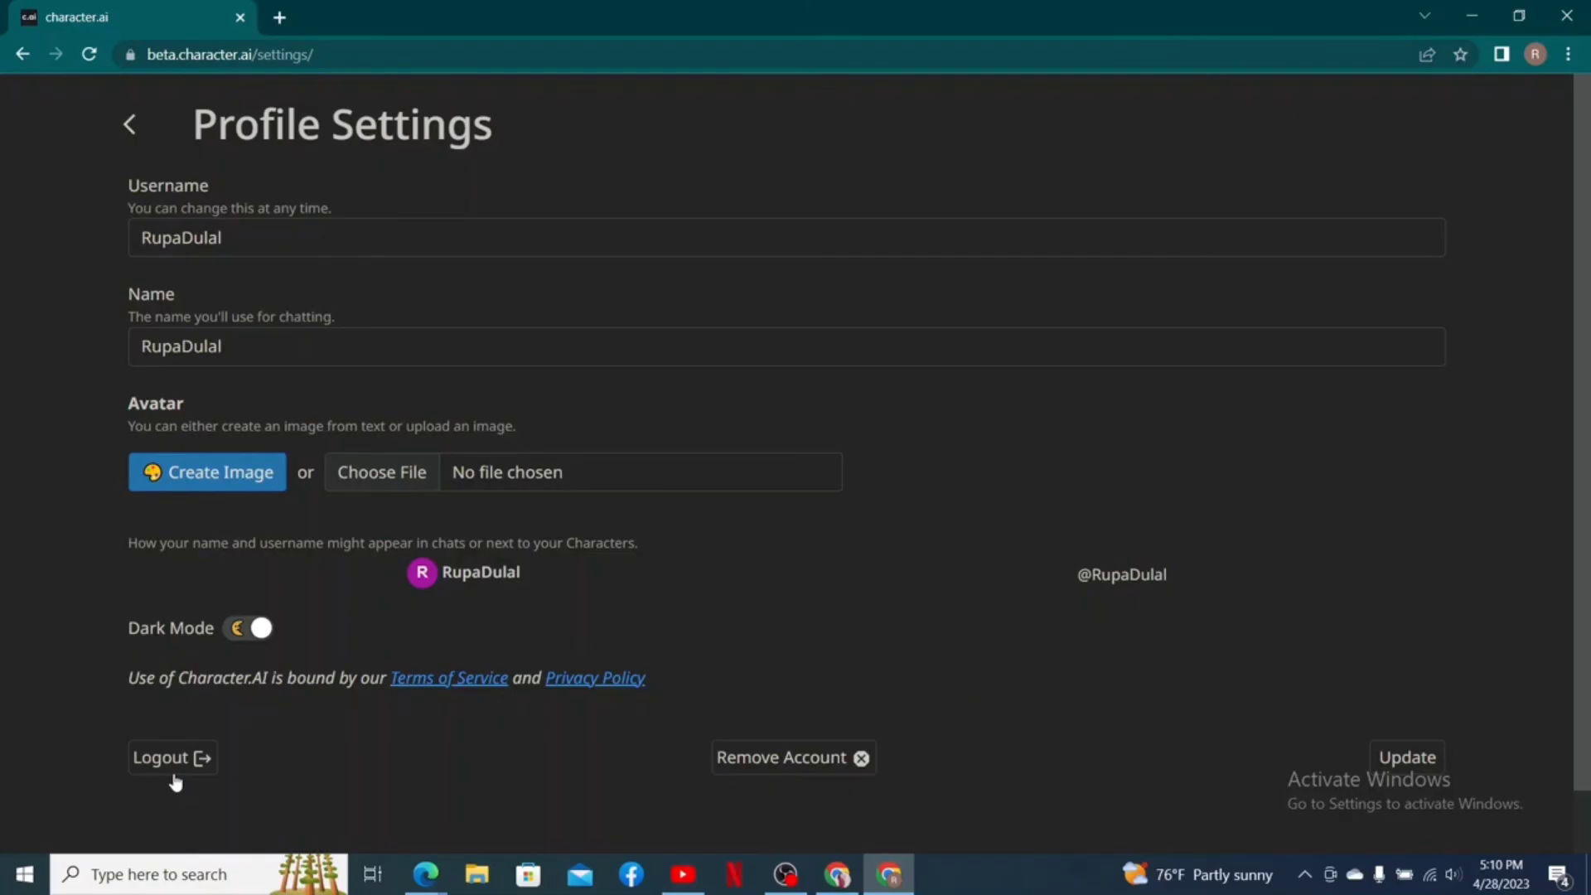
left_click(176, 754)
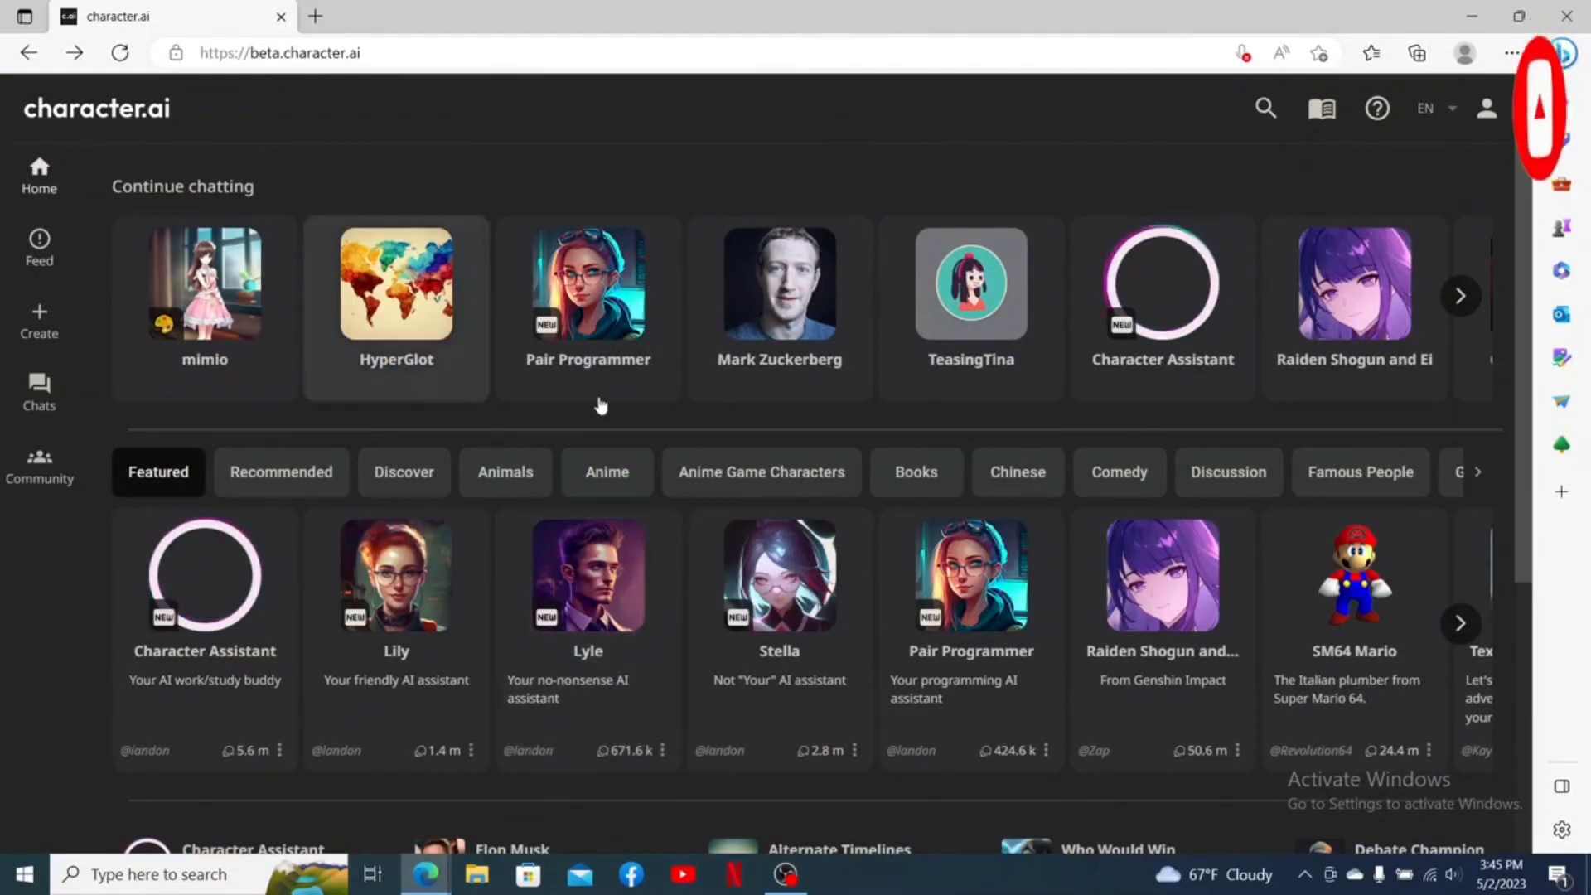
Reload character.ai and open Profile Settings from your profile page
left_click_drag(251, 53, 391, 56)
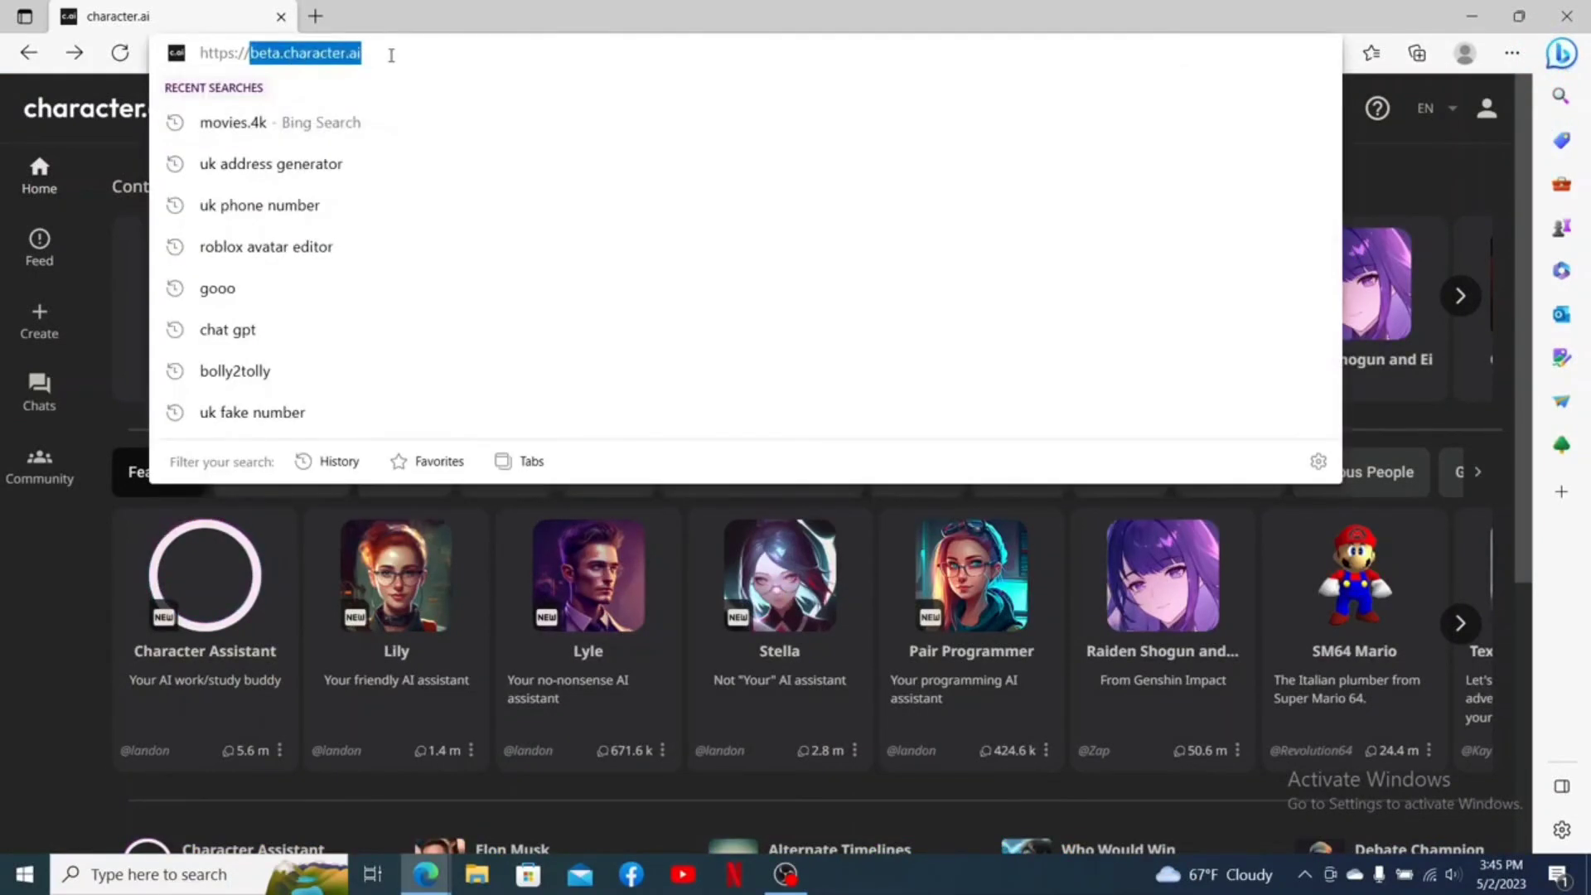
key("Return")
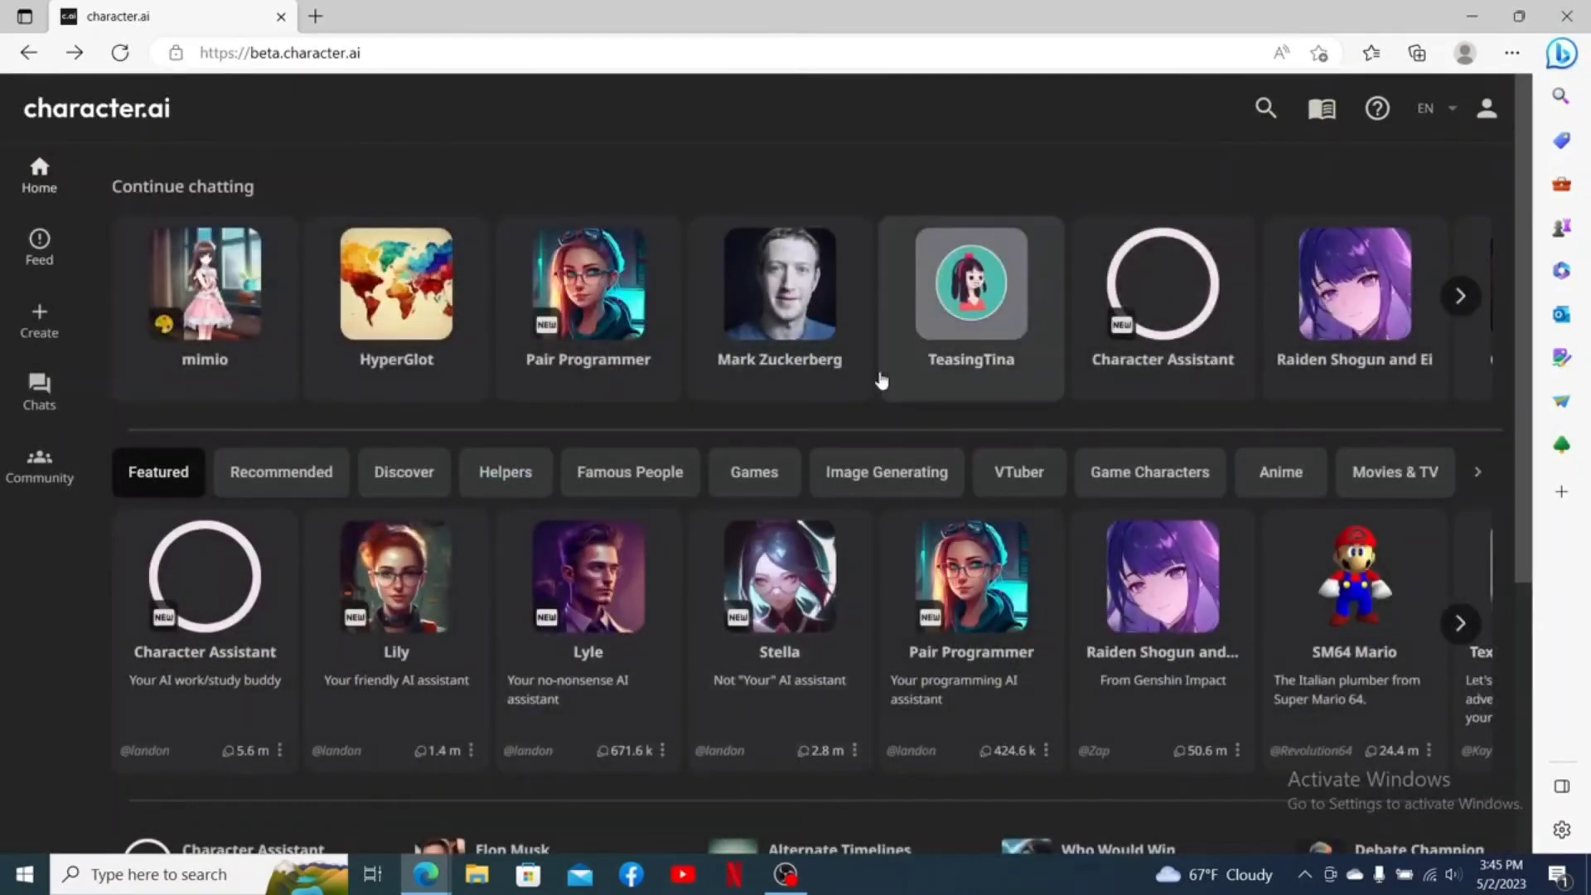
left_click(1487, 114)
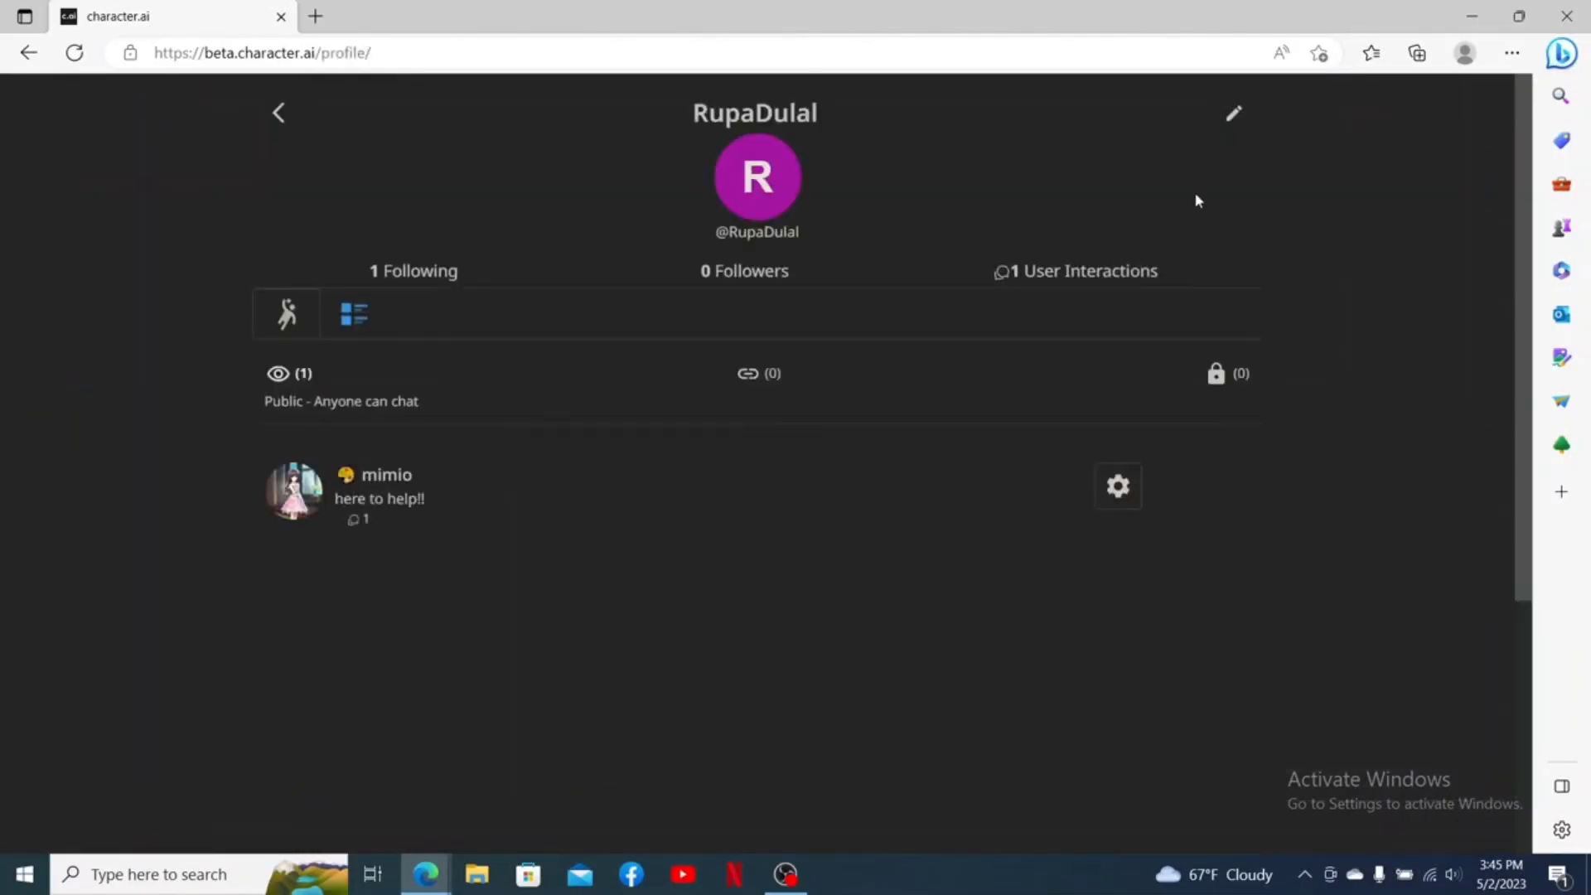
left_click(1233, 116)
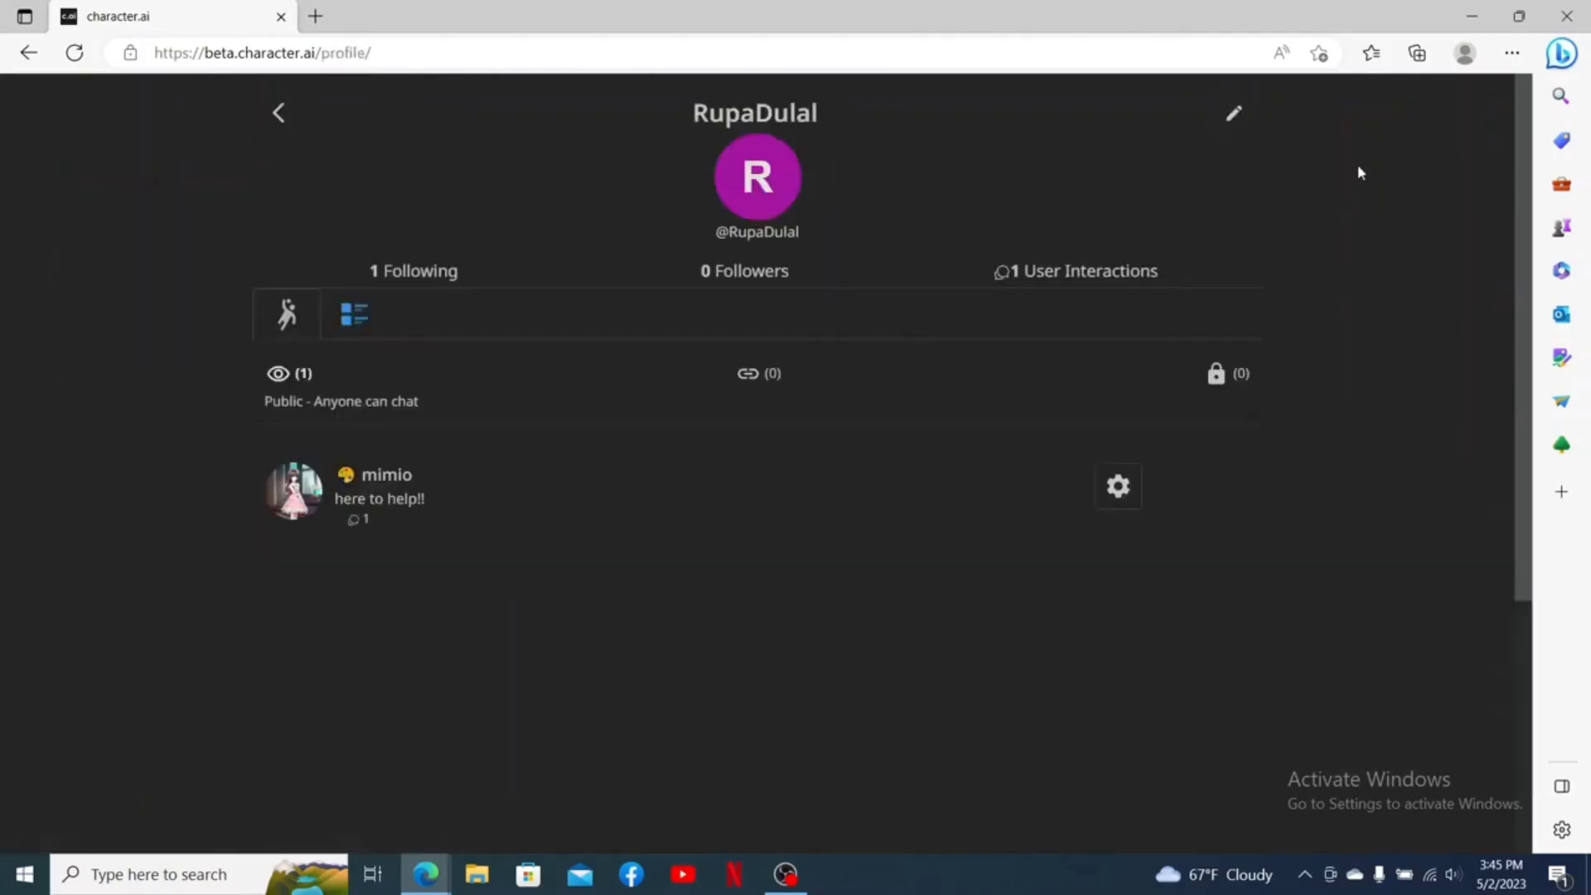
left_click(1233, 116)
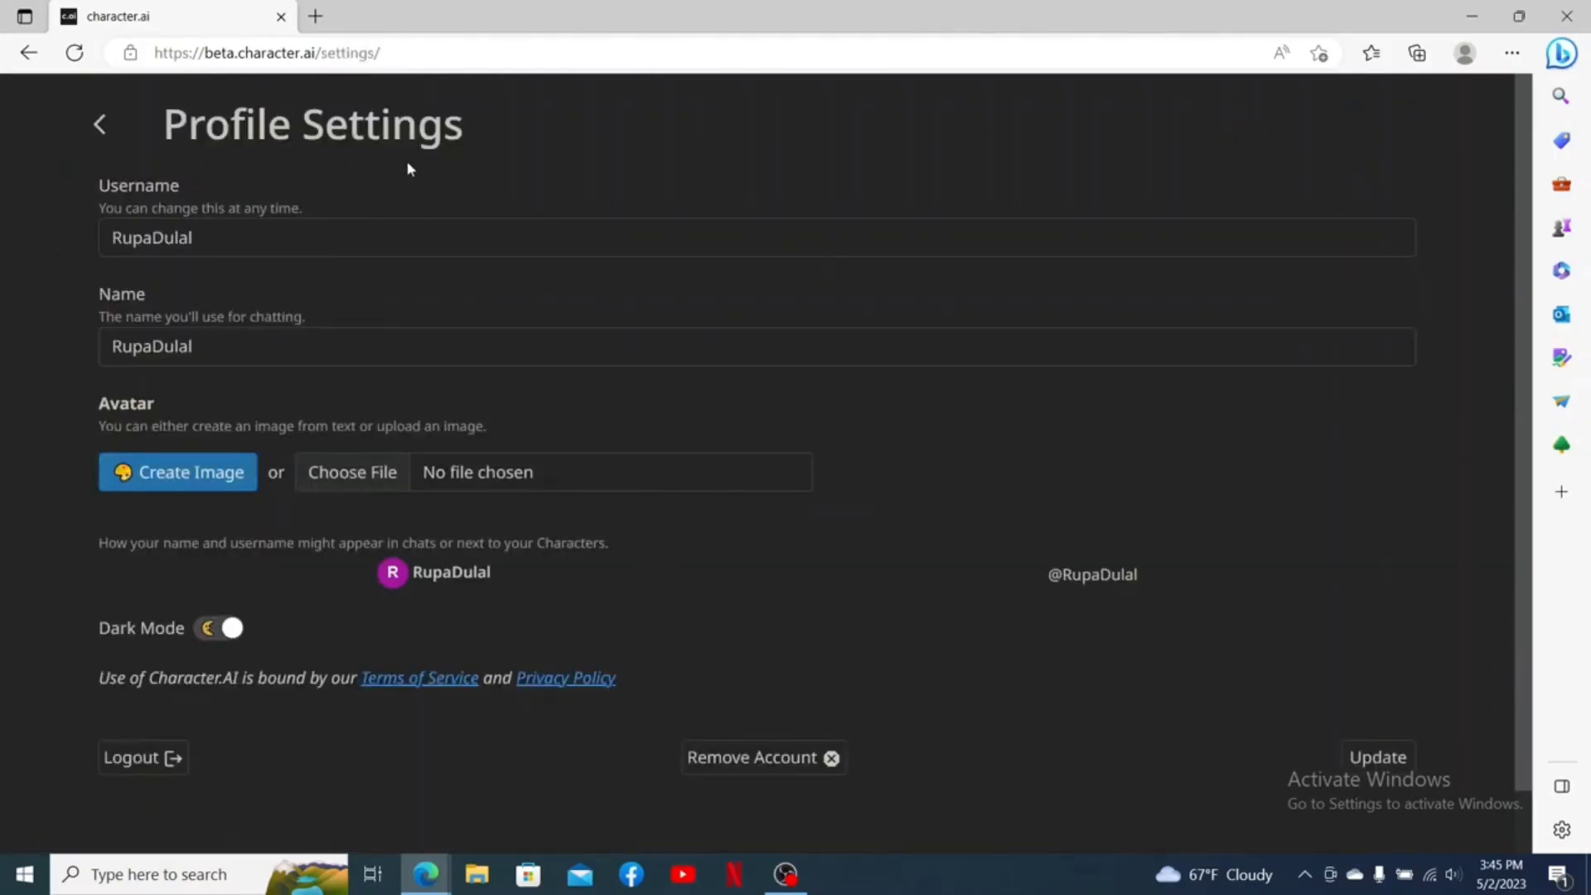
Permanently remove the account, acknowledging it is unrecoverable, then close Edge to the desktop
scroll(408, 169, "down", 1)
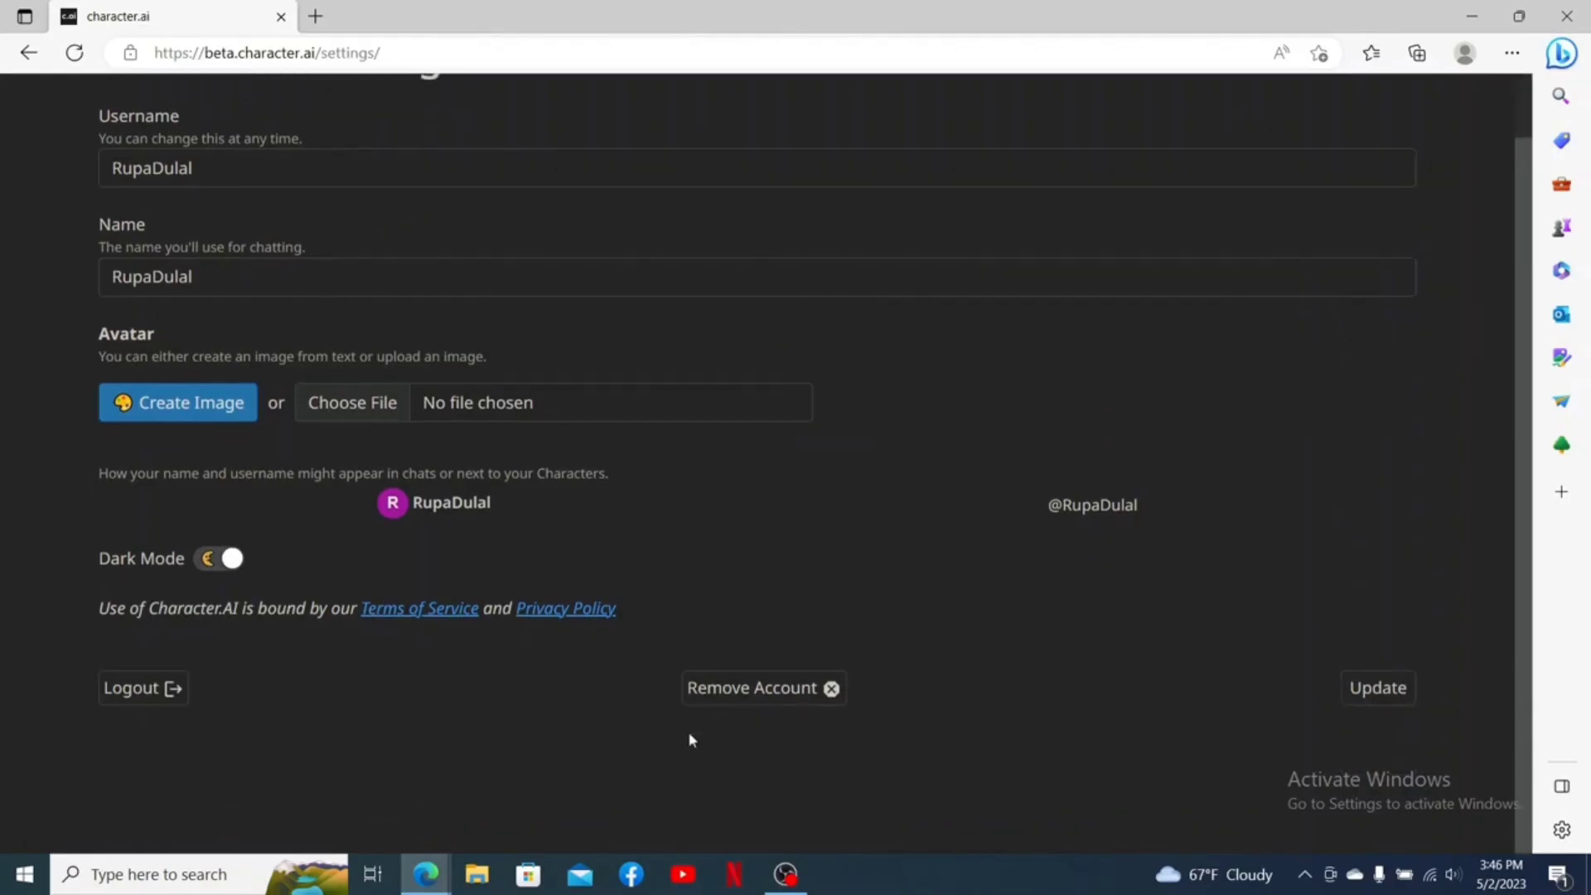
left_click(777, 693)
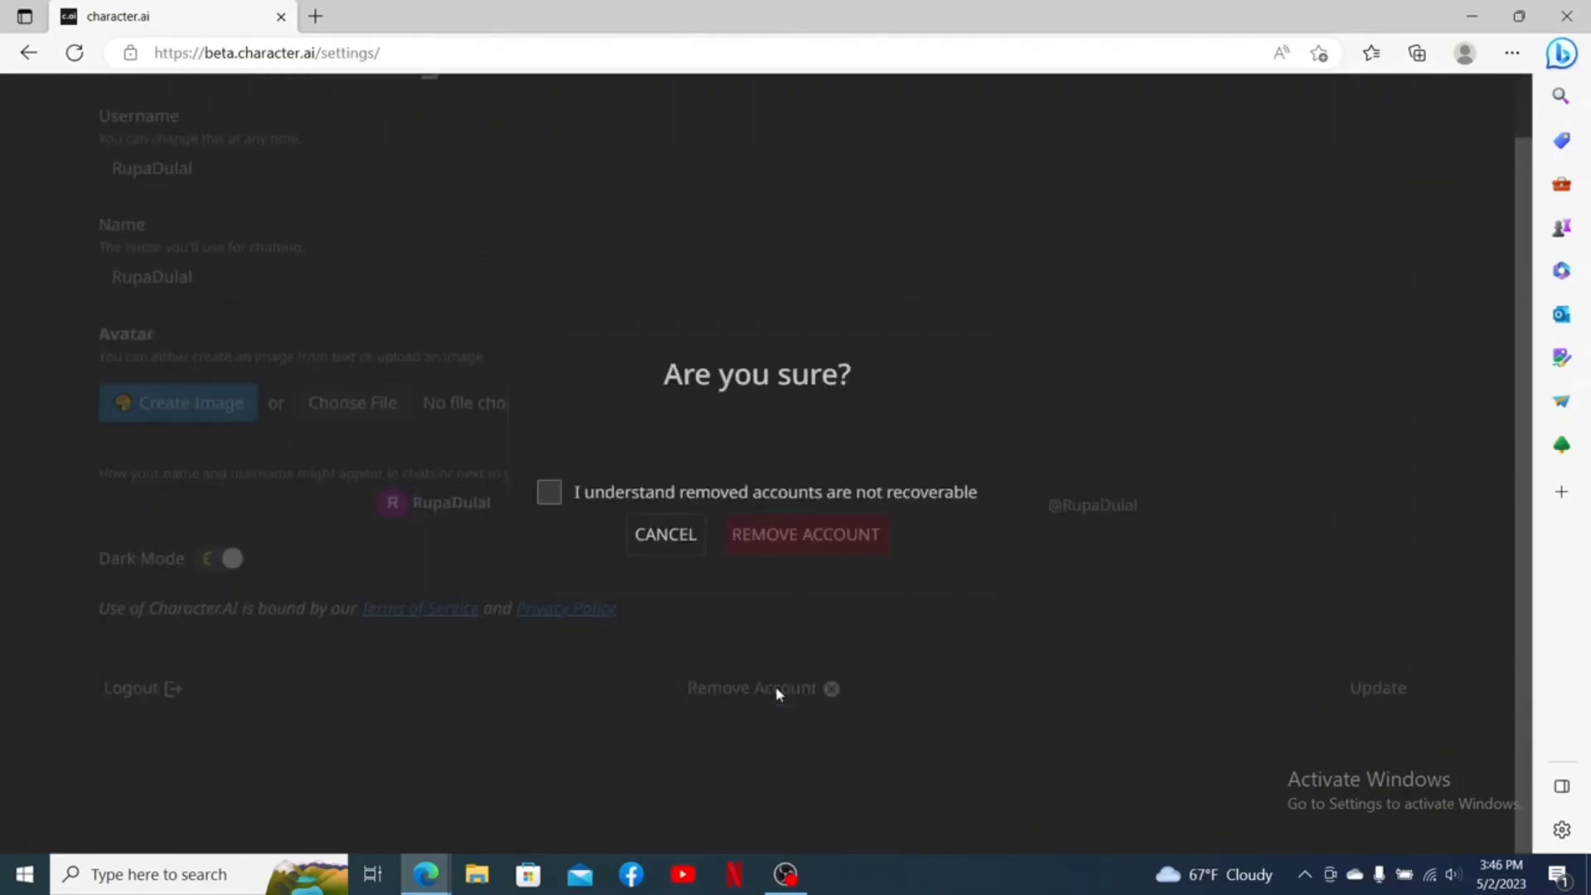
left_click(548, 495)
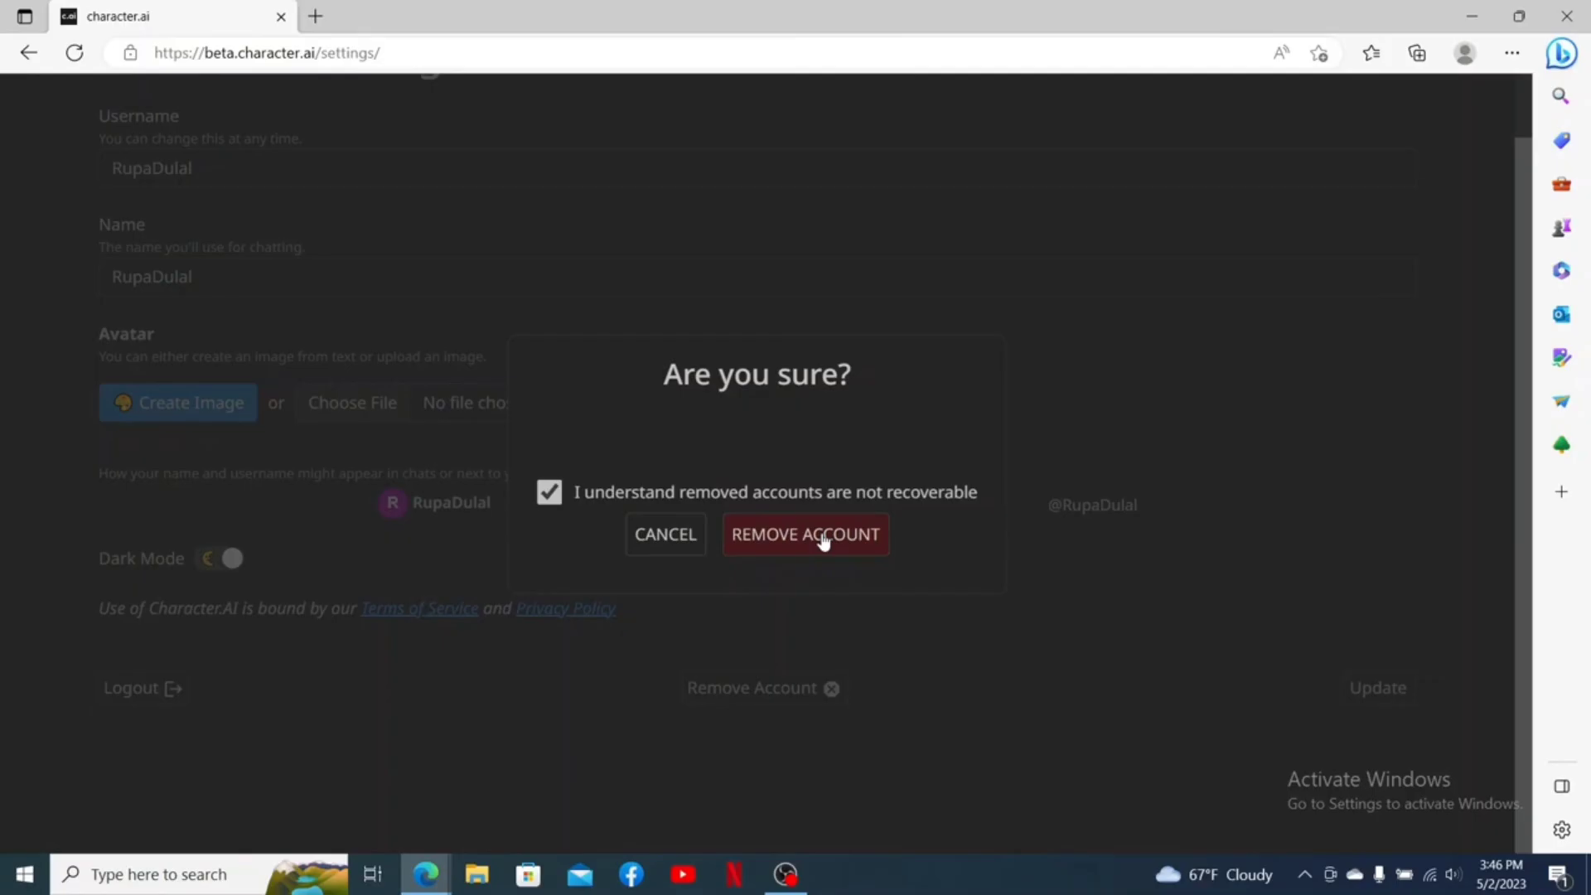
left_click(822, 538)
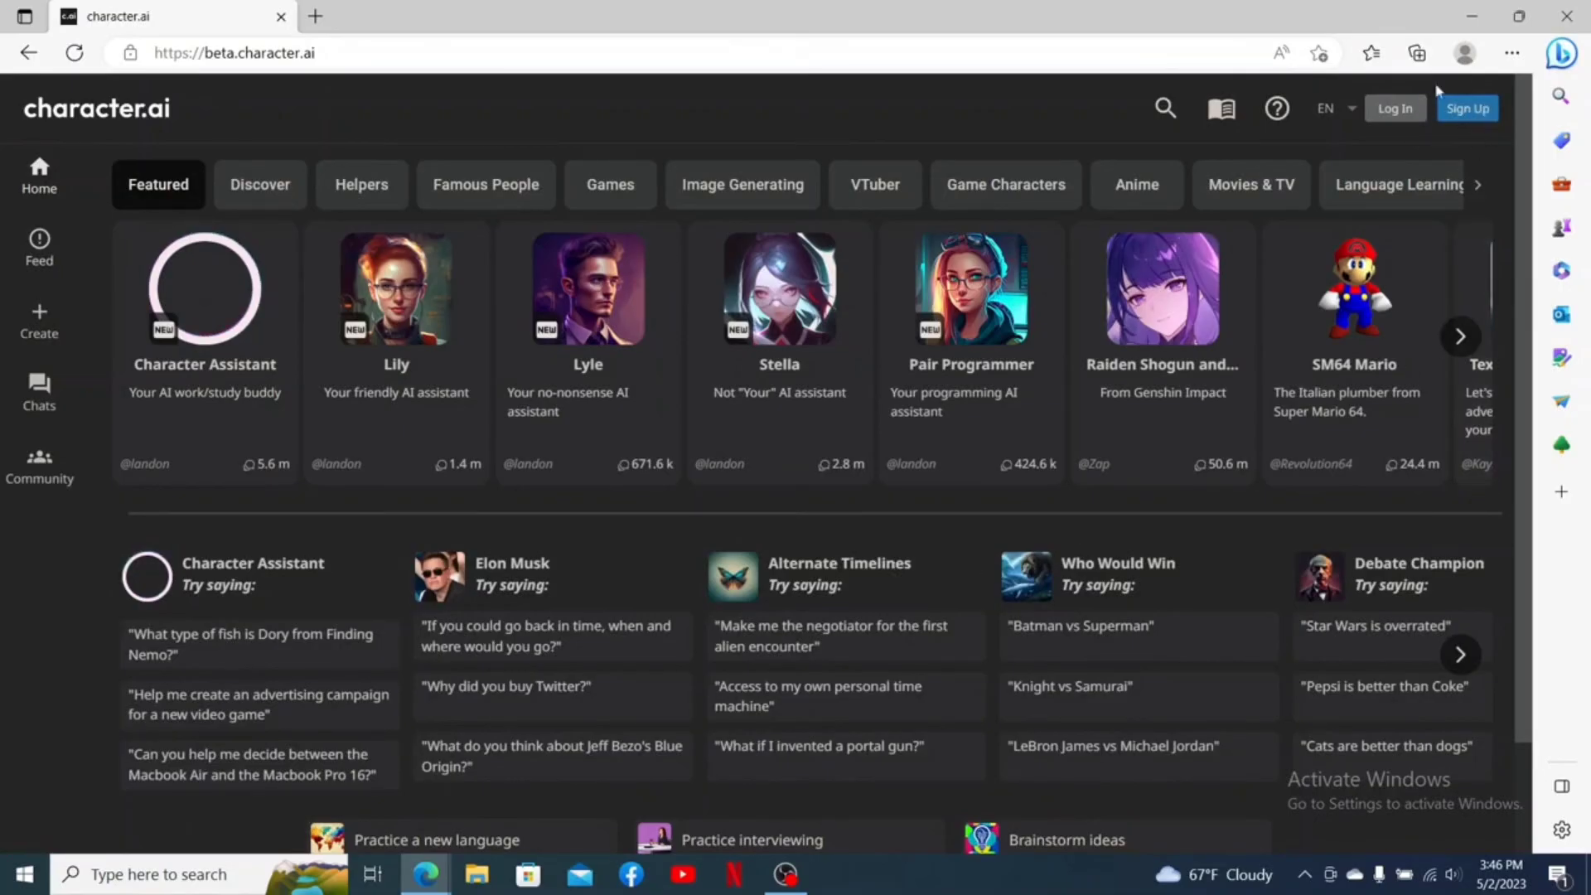
key("super+d")
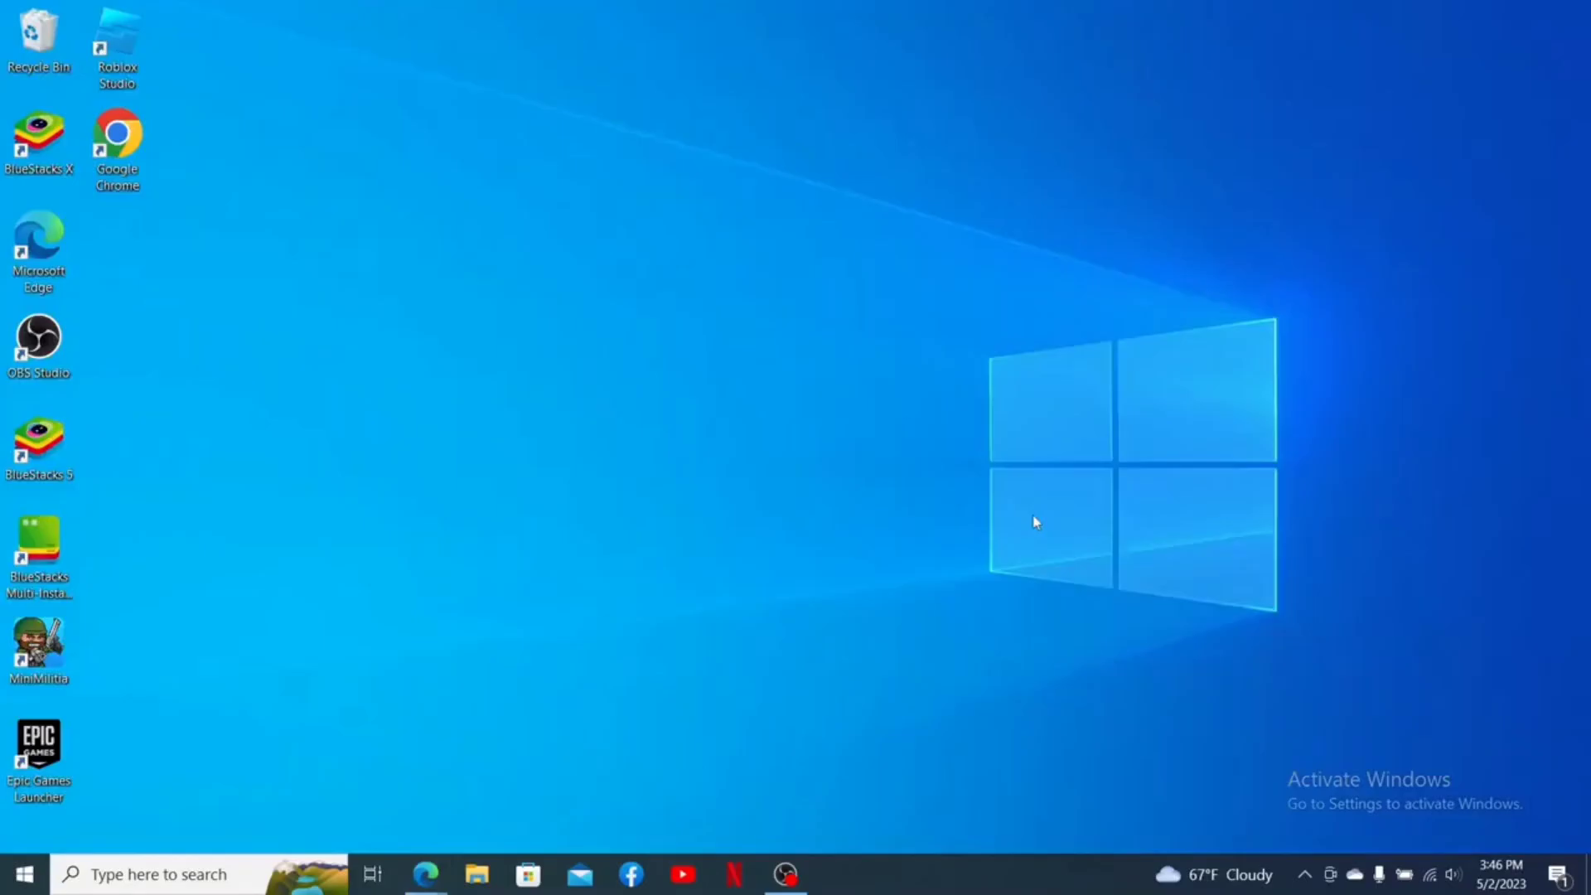